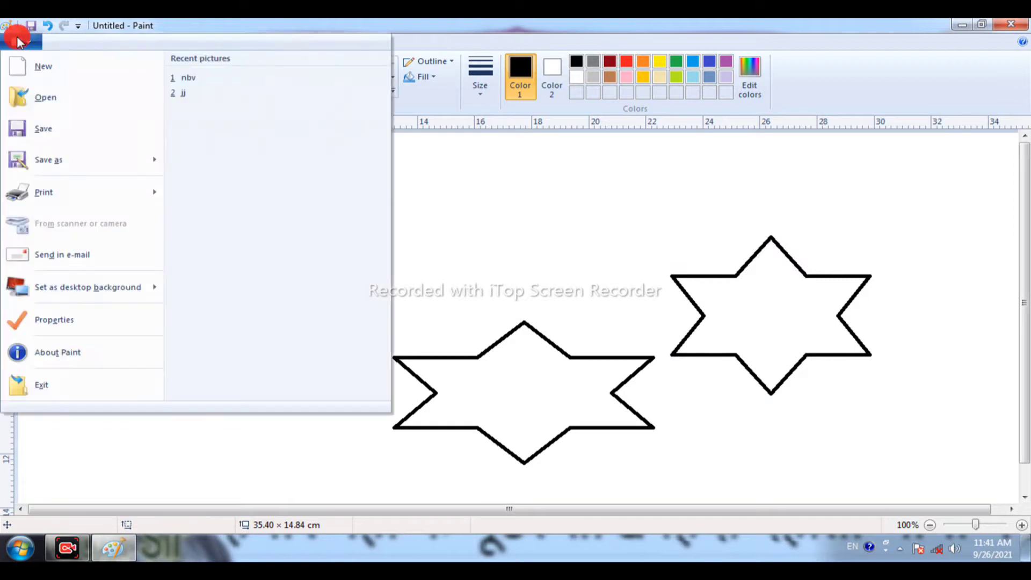
Step: Save the star drawing to the desktop as a PNG named hd and close Paint
left_click(41, 131)
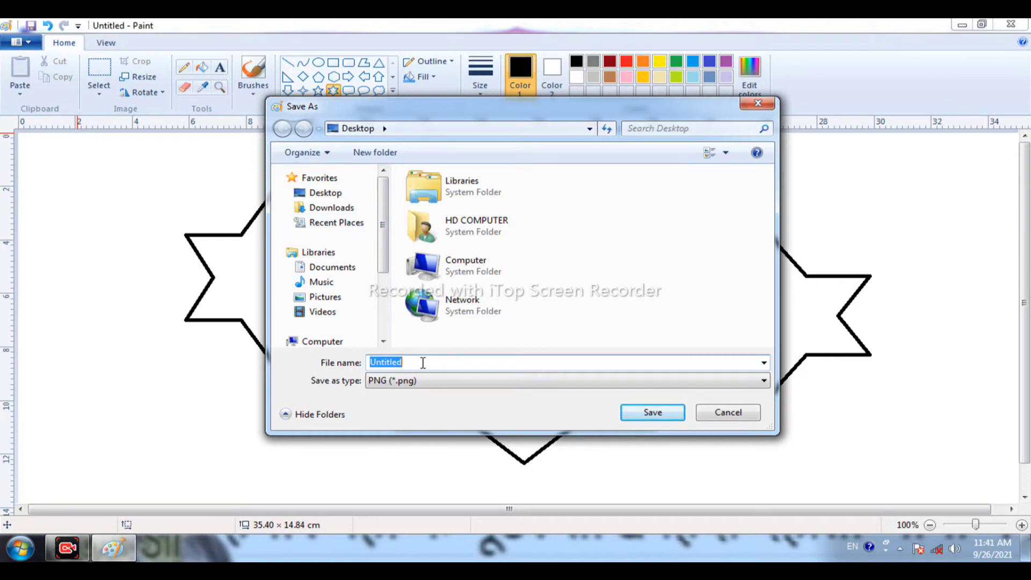
type("hd")
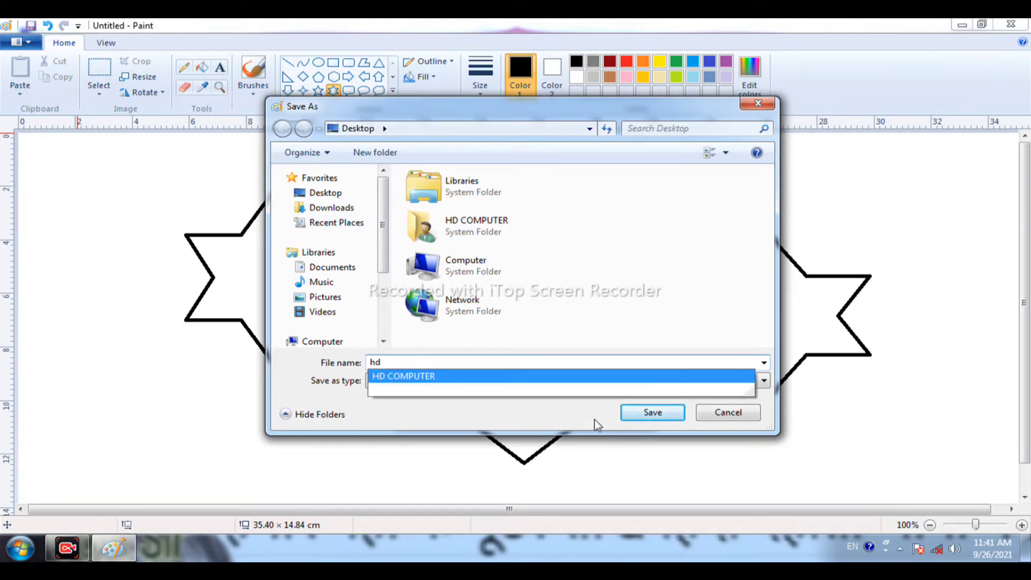
left_click(644, 412)
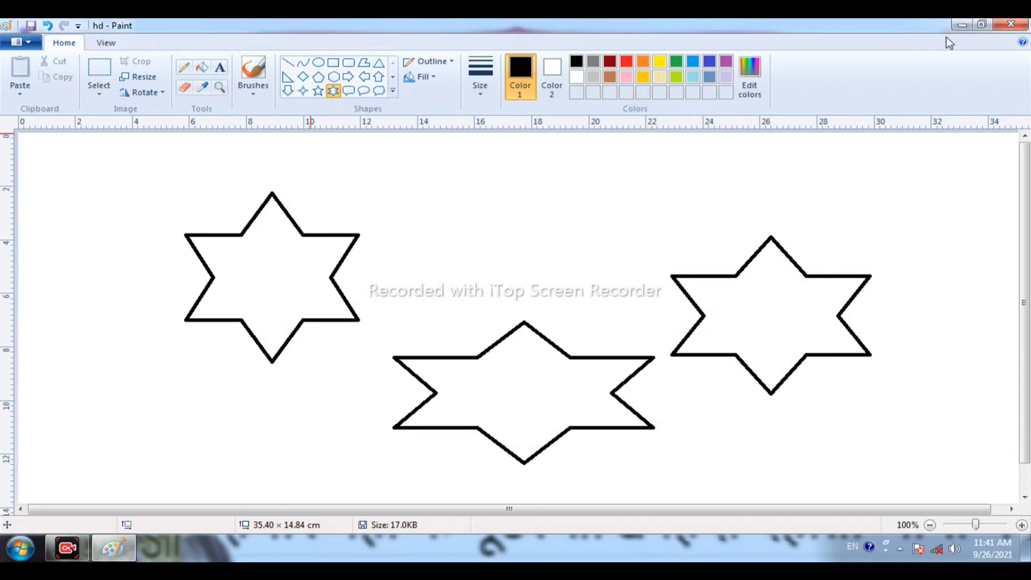
left_click(1011, 24)
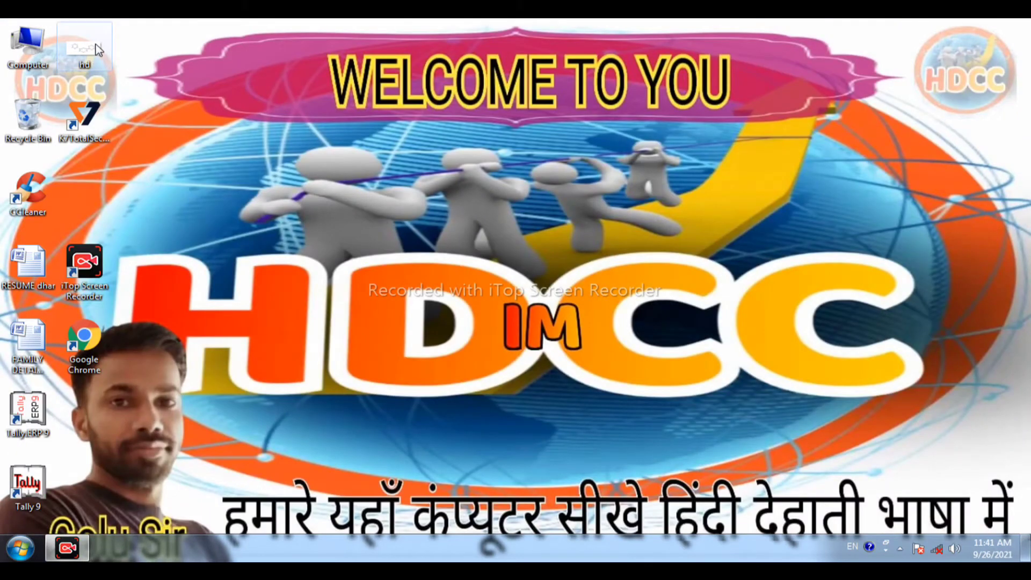
Step: View the saved hd picture from the desktop in Microsoft Office Picture Manager, leaving the viewer closed when done
double_click(98, 50)
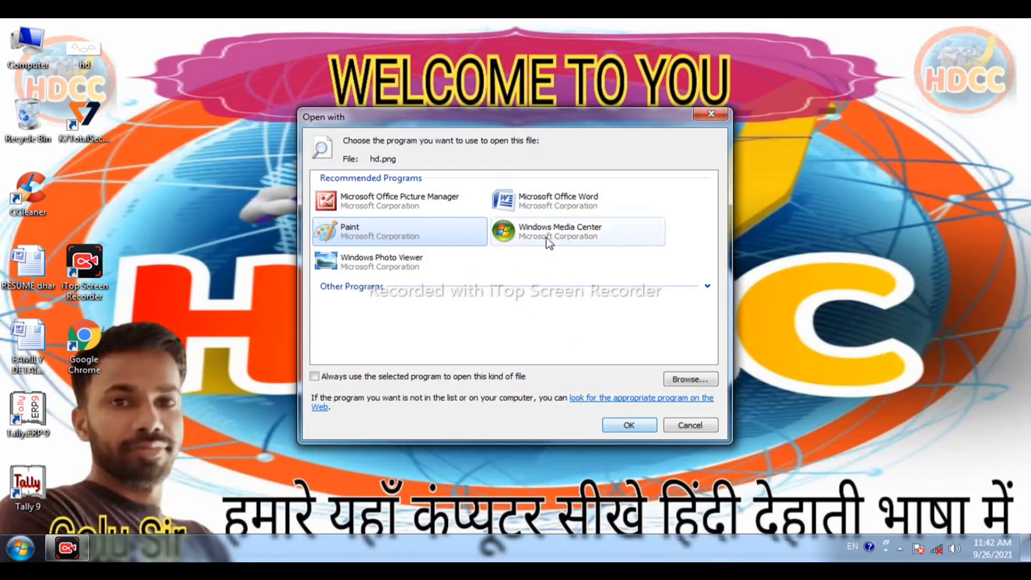
left_click(424, 201)
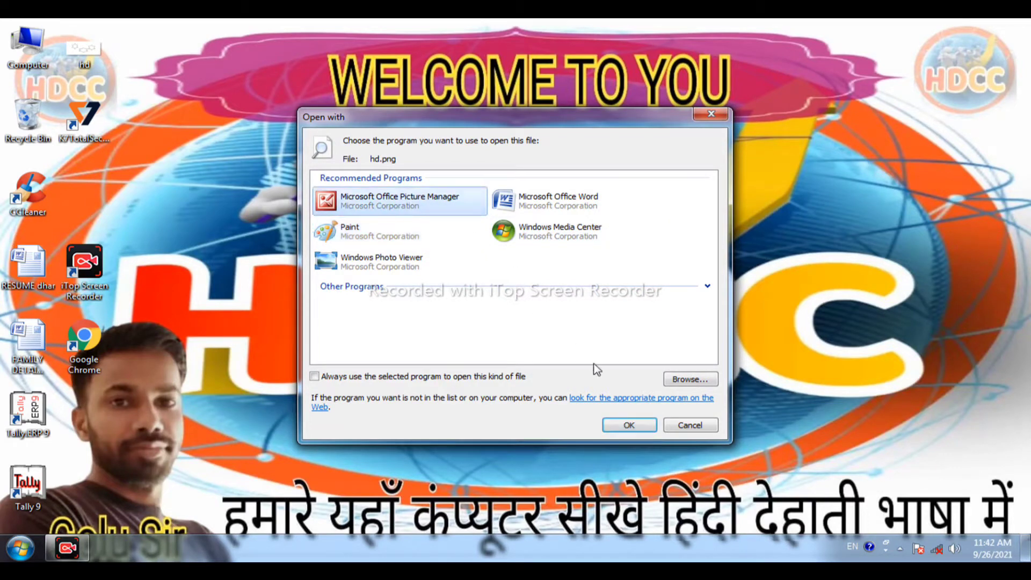
left_click(626, 425)
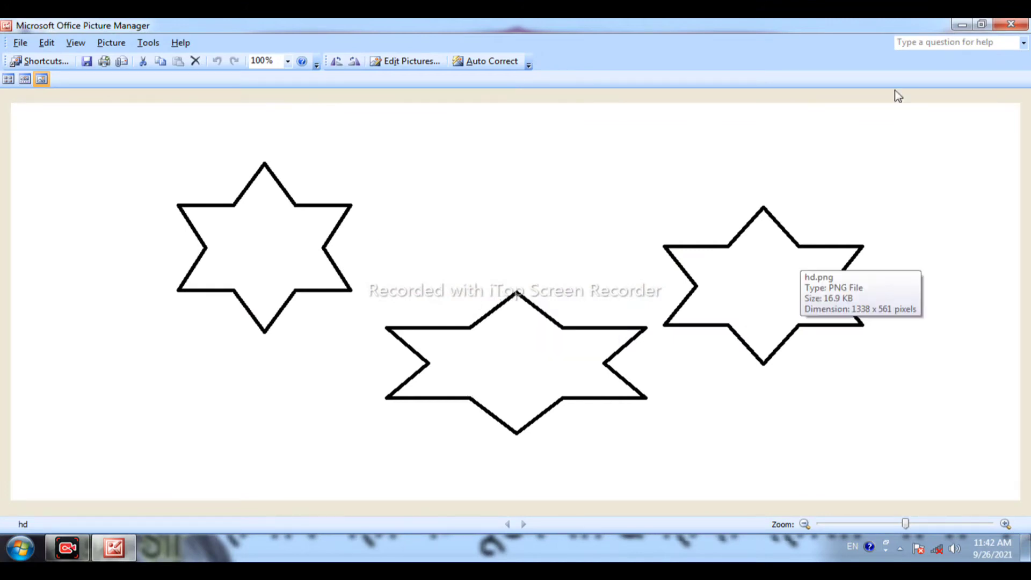
left_click(1002, 28)
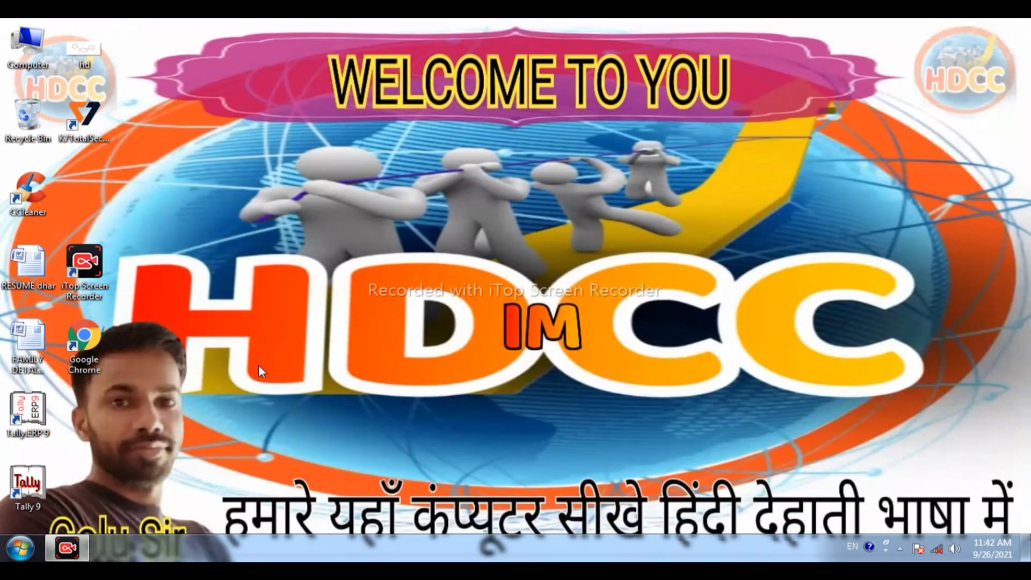
Step: Start Paint again and open the recent picture hd
left_click(18, 546)
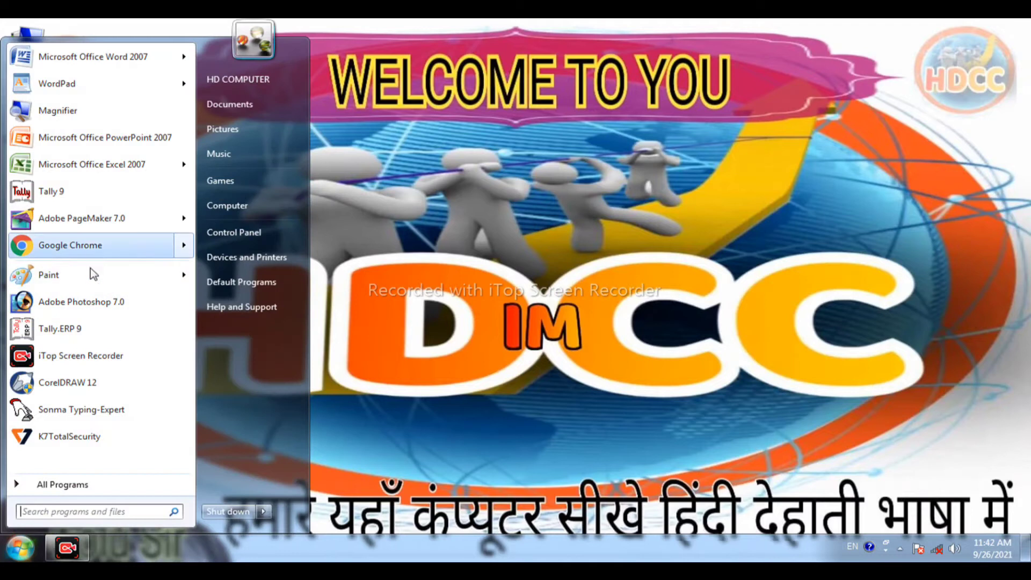
left_click(88, 283)
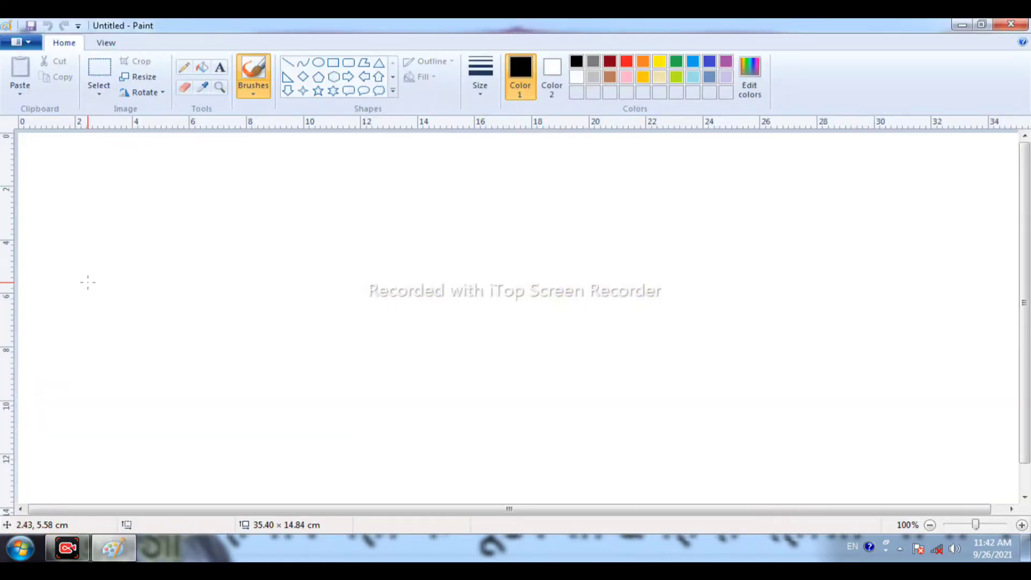
left_click(23, 43)
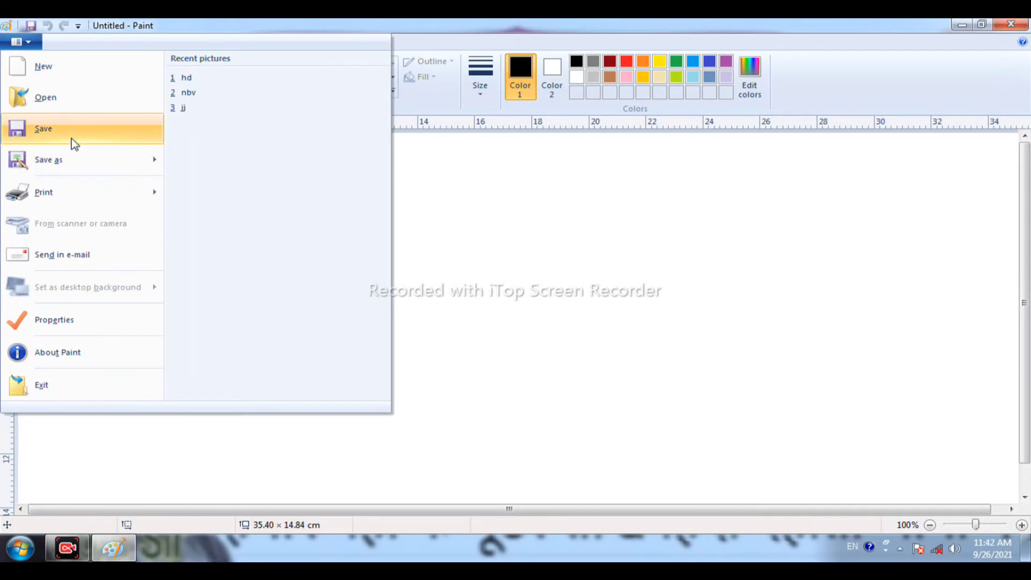
mouse_move(64, 159)
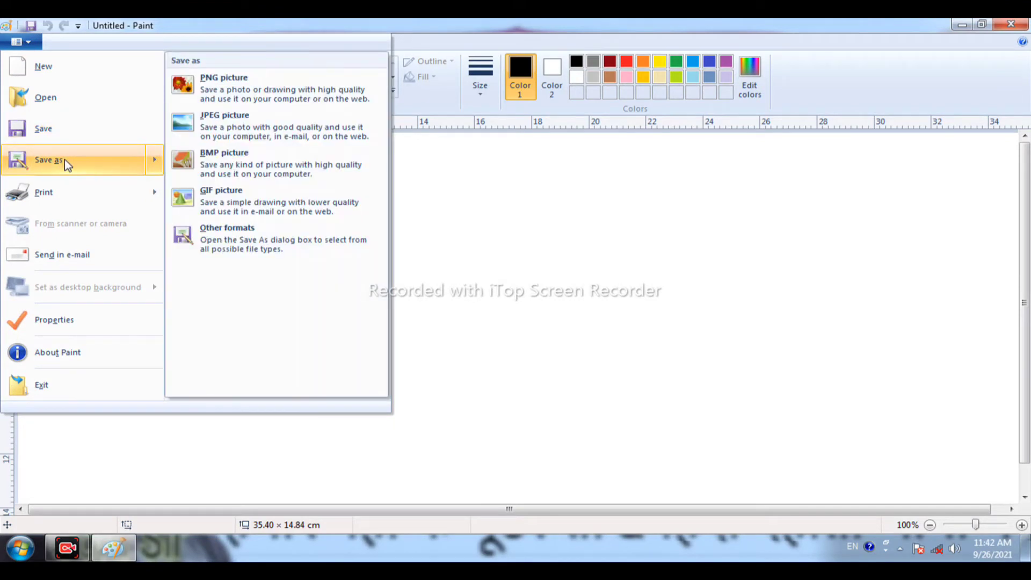
left_click(572, 224)
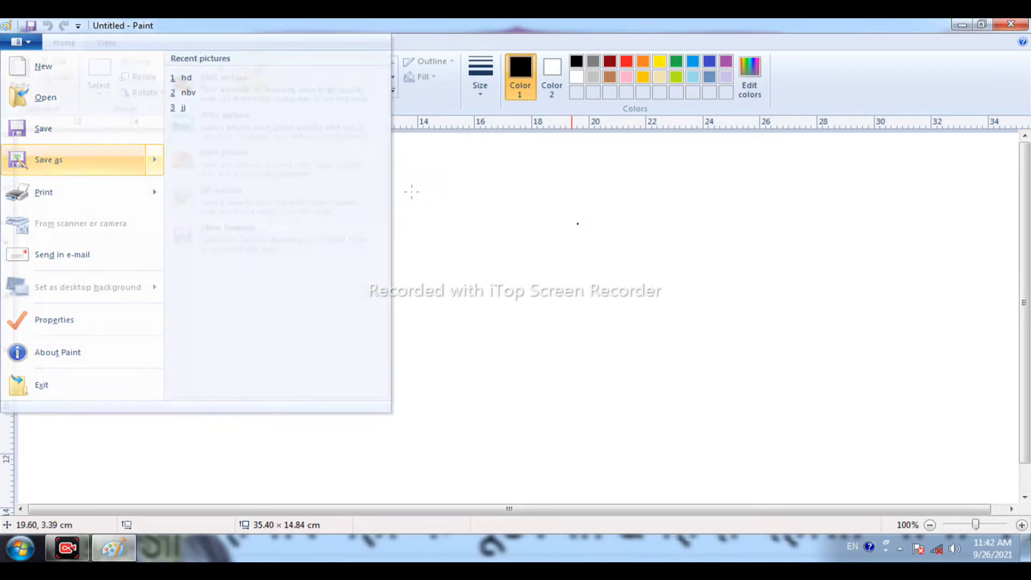
left_click(28, 43)
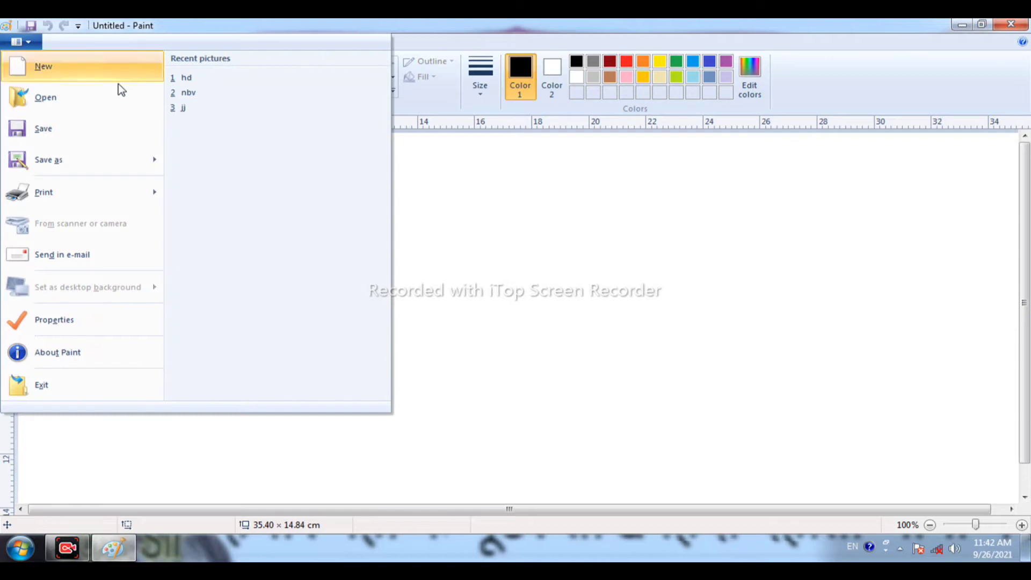
left_click(222, 81)
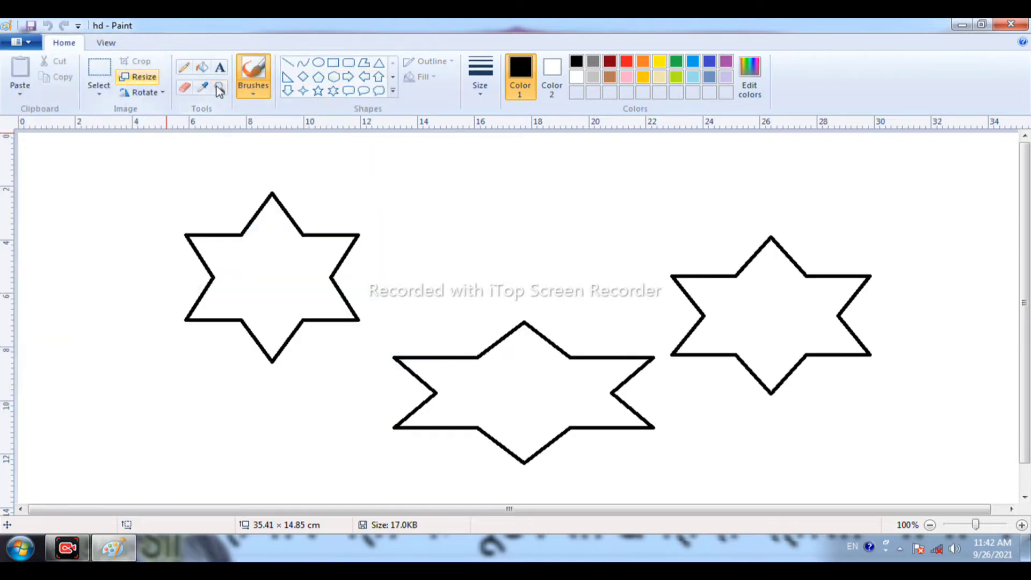
Step: Draw three four-point stars in the empty areas between and below the six-point stars, the first about 3.8 × 4.1 cm
left_click(303, 91)
left_click_drag(384, 164, 490, 276)
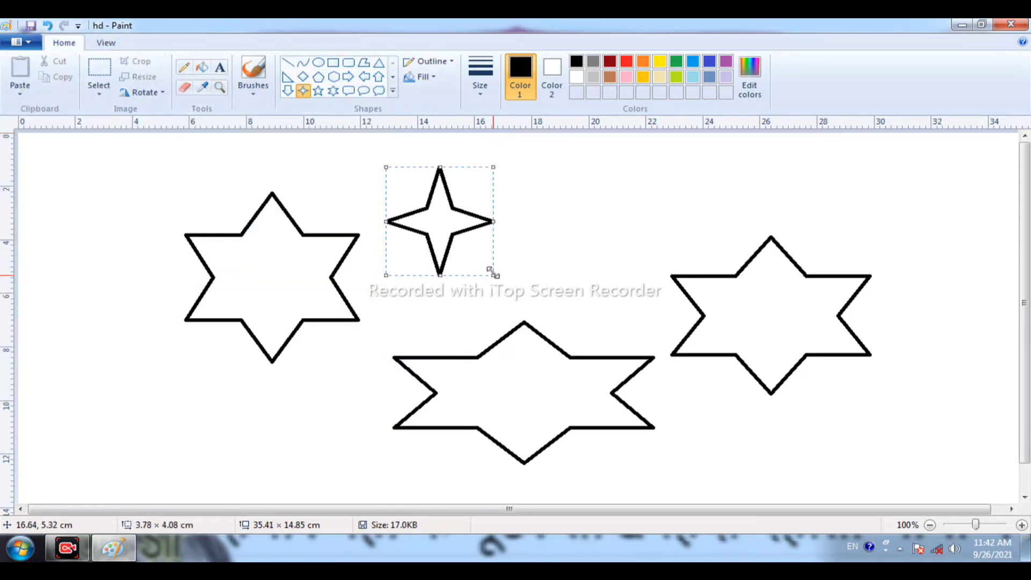
left_click_drag(540, 192, 640, 327)
left_click_drag(98, 356, 261, 486)
left_click(314, 423)
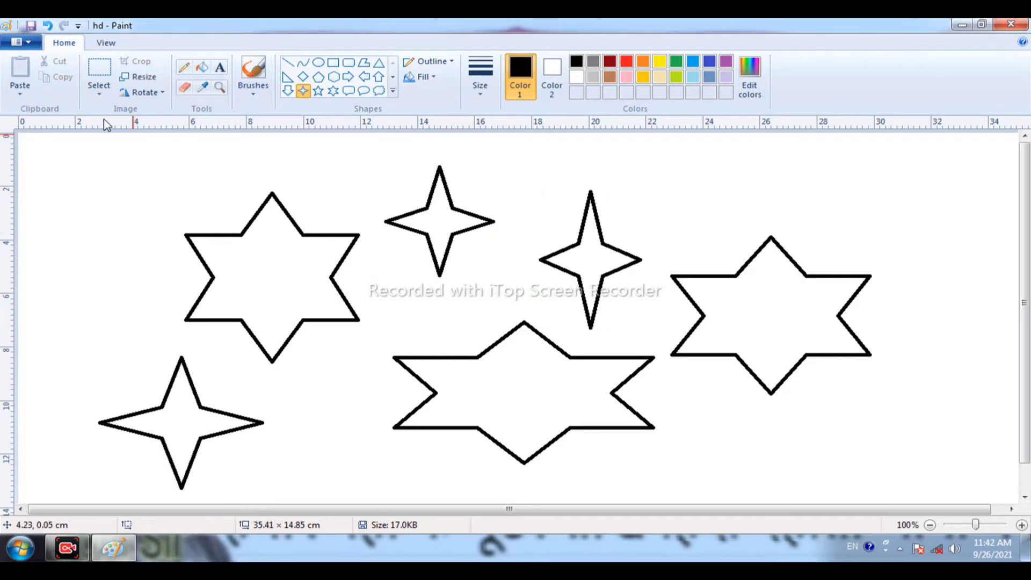
Step: Save the edited drawing to the desktop as a separate PNG named hdcc
left_click(20, 42)
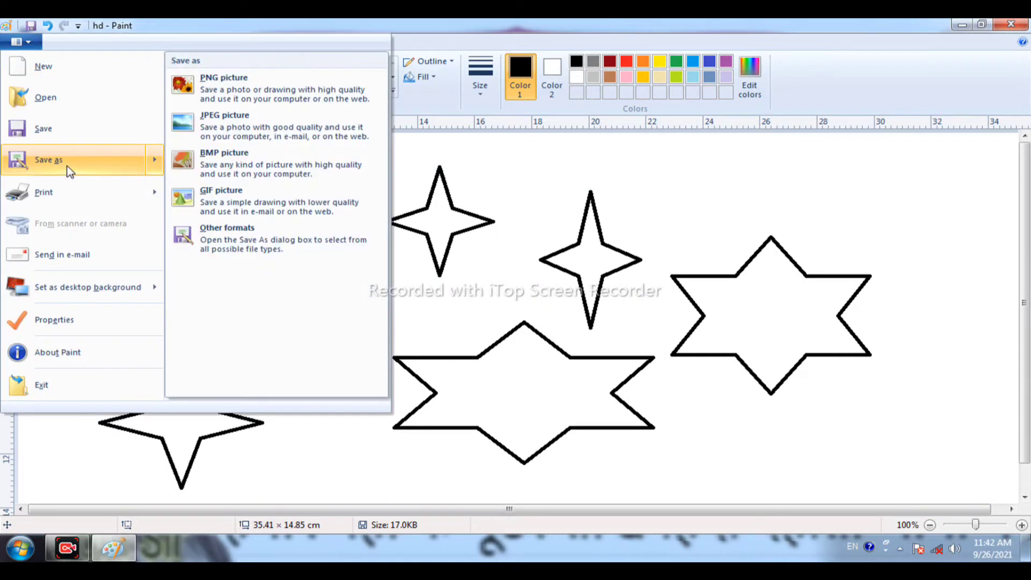
left_click(64, 170)
left_click(425, 360)
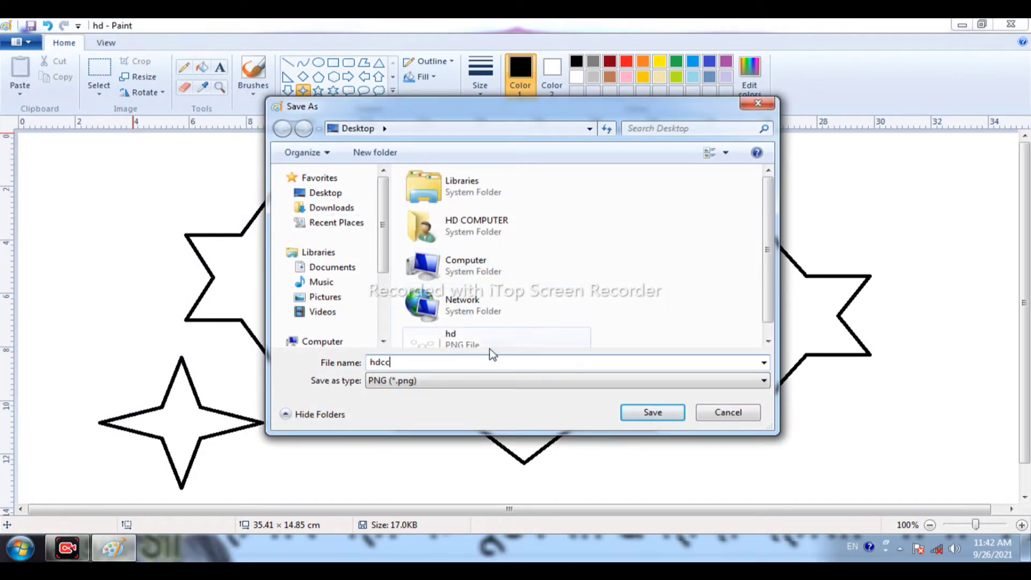
left_click(653, 412)
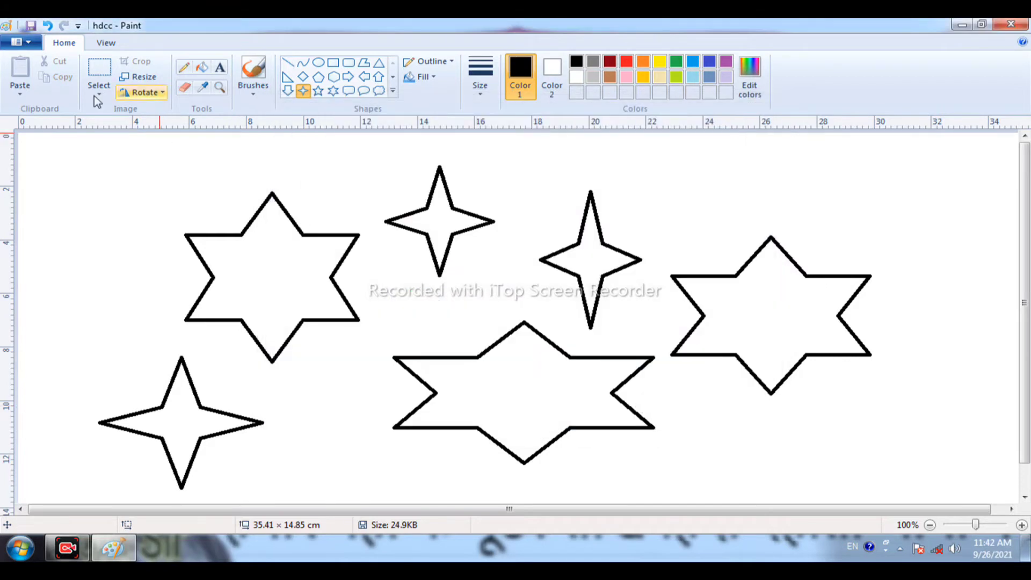
Step: Open the recent picture hd and return to hdcc to compare the two saved versions
left_click(24, 42)
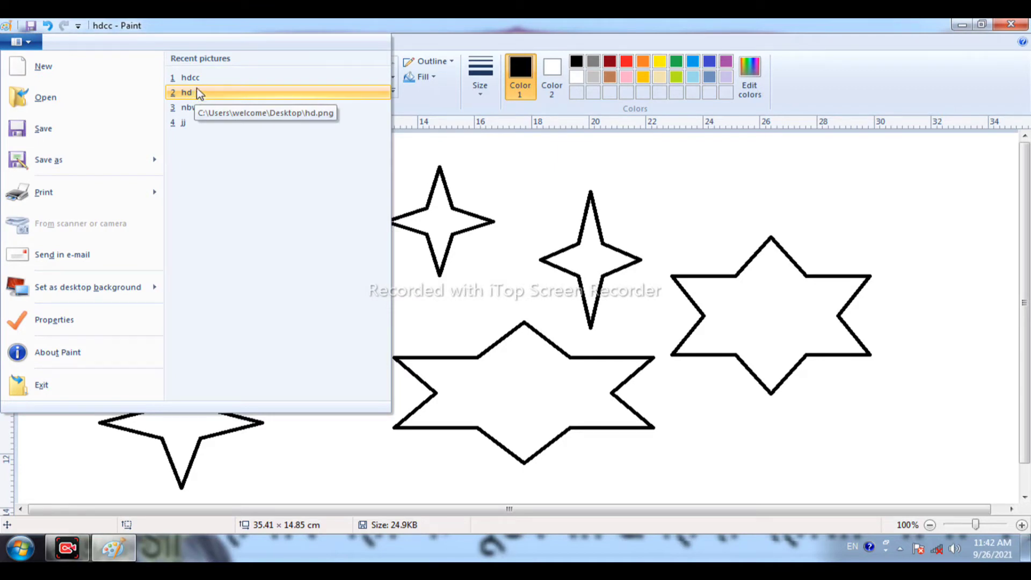
left_click(207, 95)
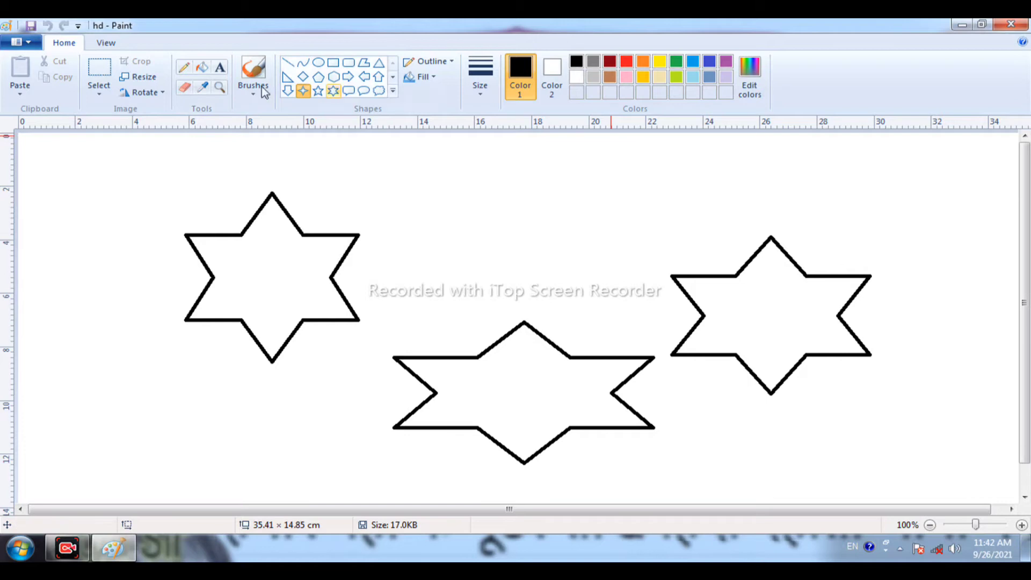
left_click(32, 45)
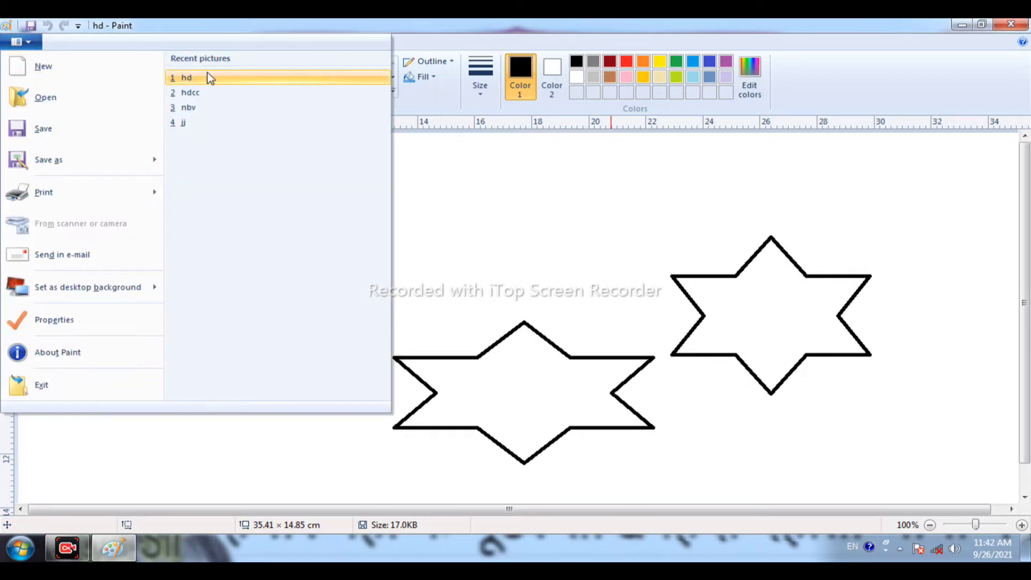
left_click(208, 92)
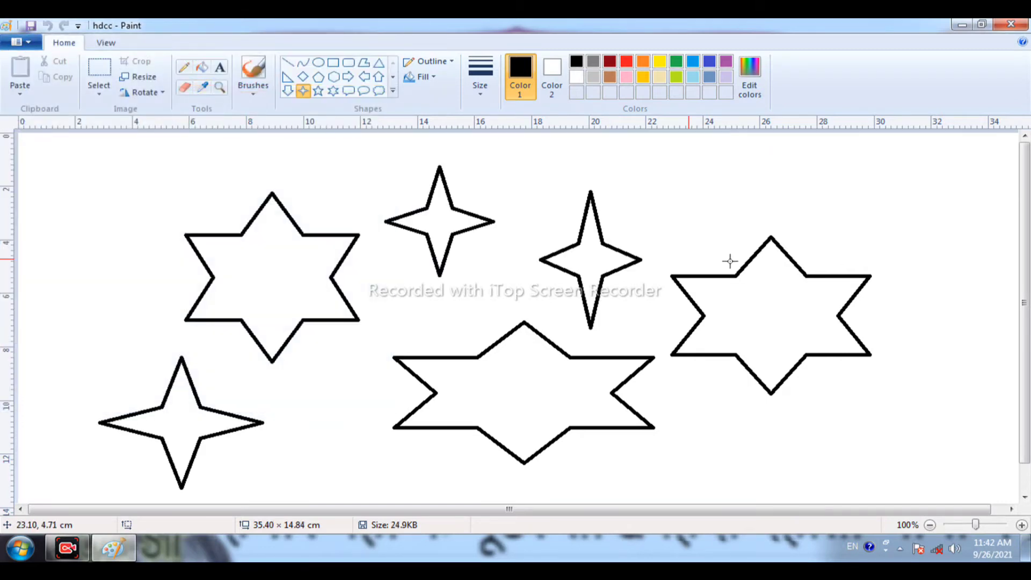
Step: Check the print preview of the hdcc picture and return to the canvas
left_click(39, 47)
mouse_move(88, 165)
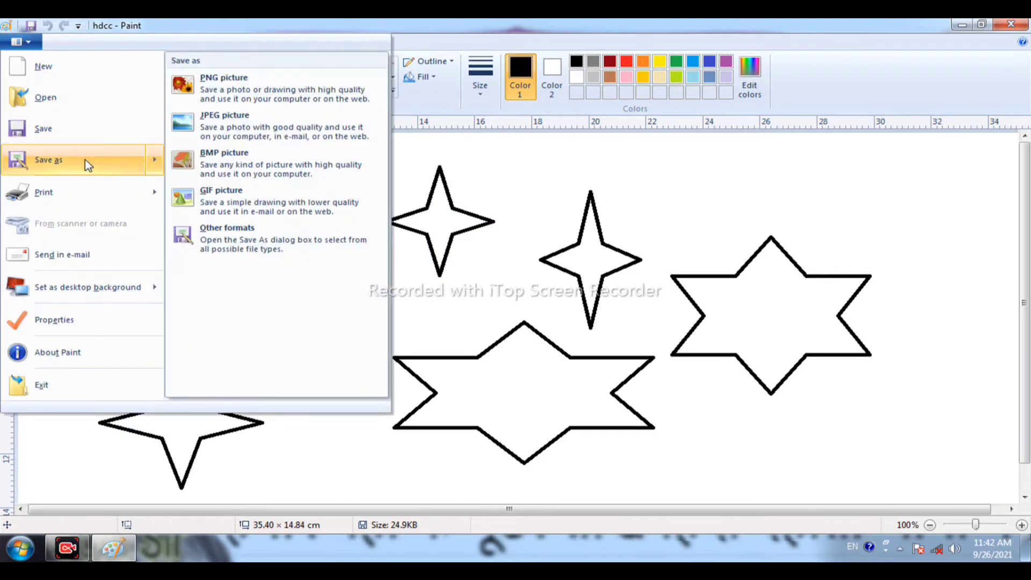
mouse_move(85, 194)
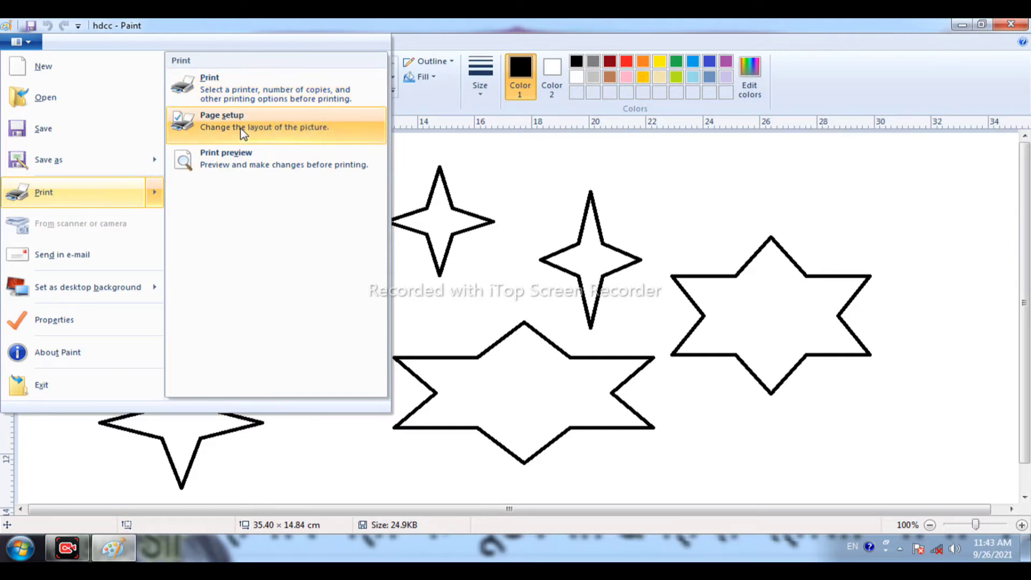
left_click(242, 167)
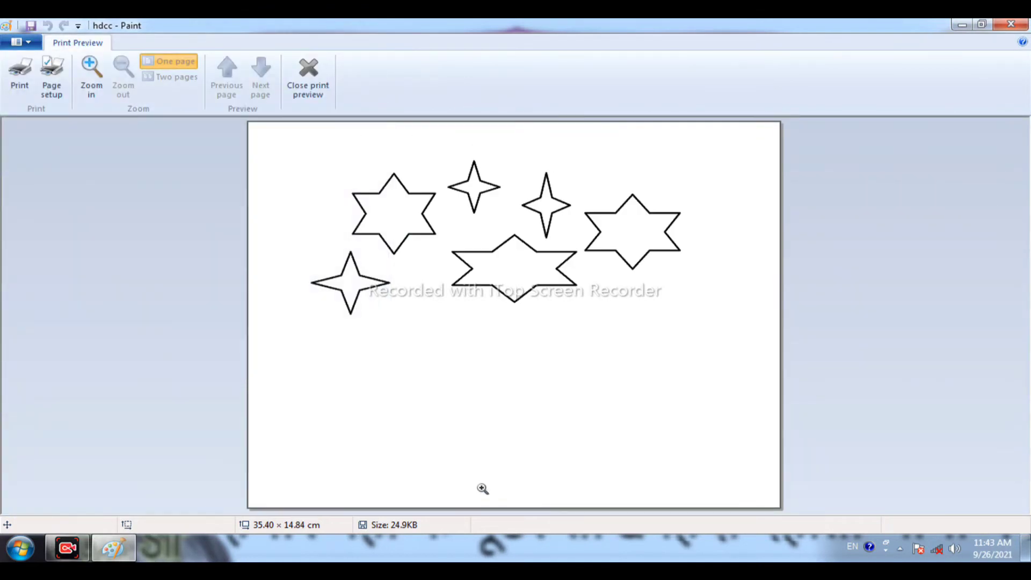
left_click(324, 91)
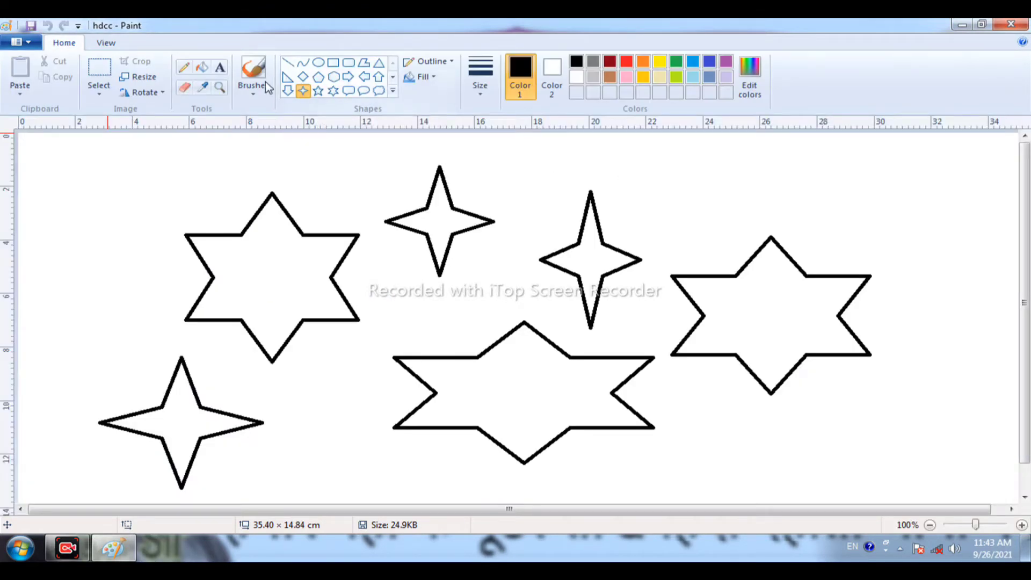
Step: Set the hdcc picture as the desktop background and minimize Paint to show the desktop
left_click(30, 45)
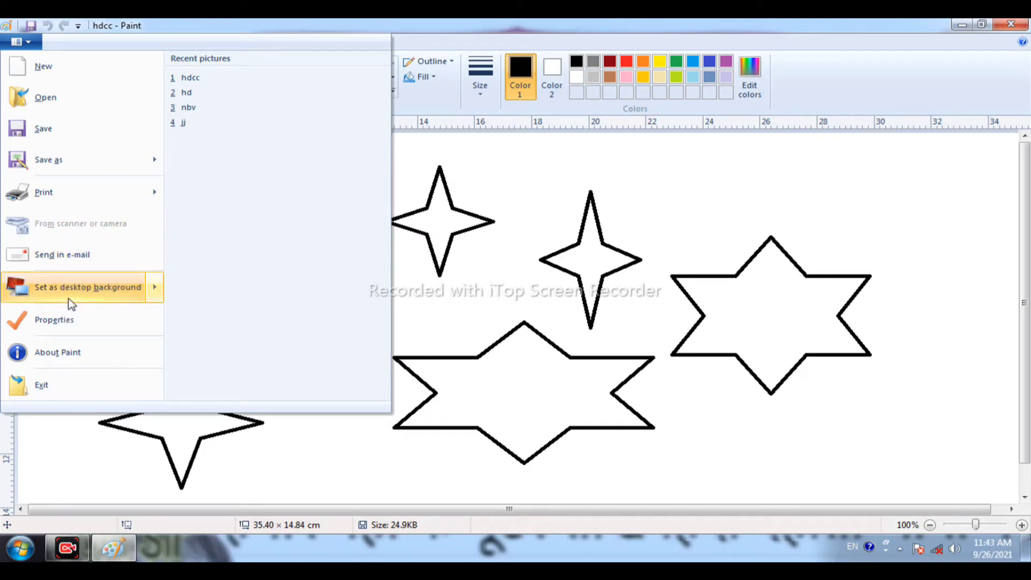
mouse_move(69, 301)
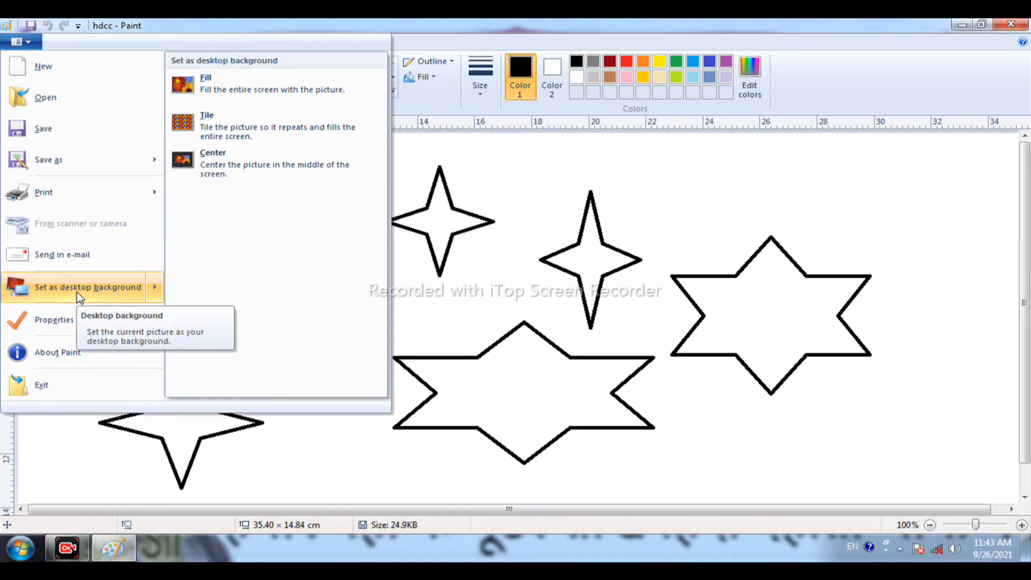
left_click(79, 298)
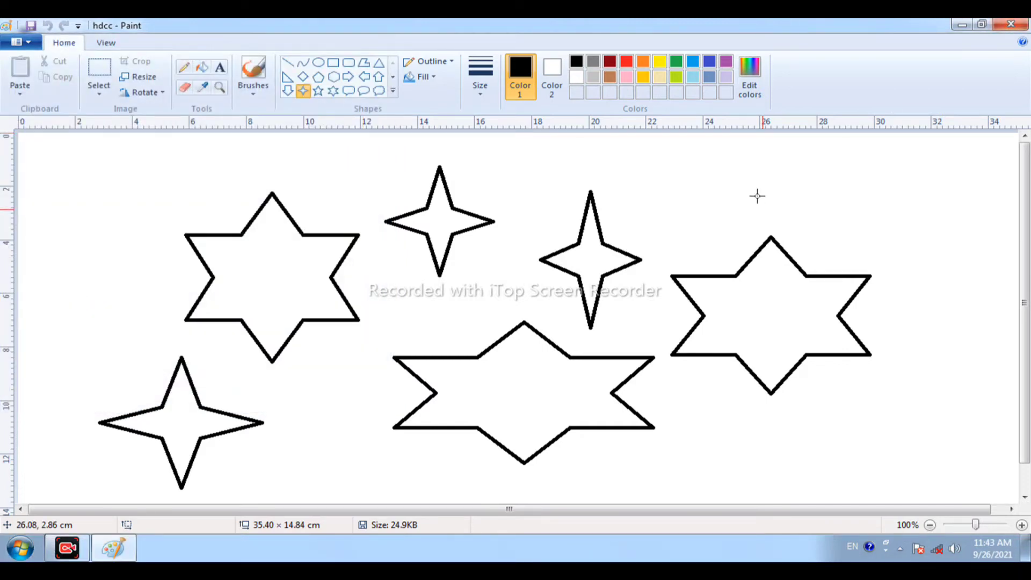
left_click(962, 25)
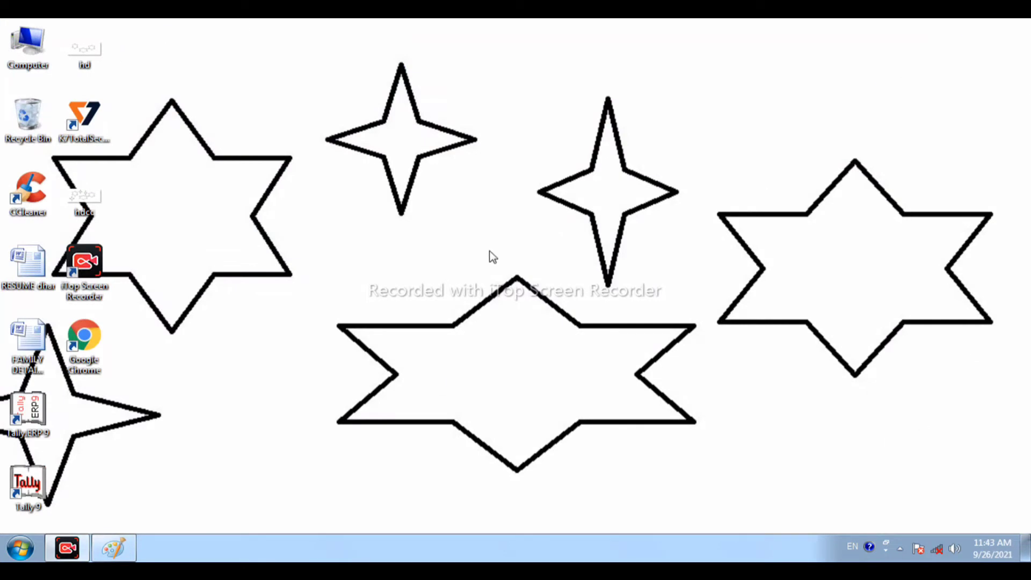
Step: Return to Paint, set the hdcc picture's units to inches in its image properties, and exit the program
left_click(119, 557)
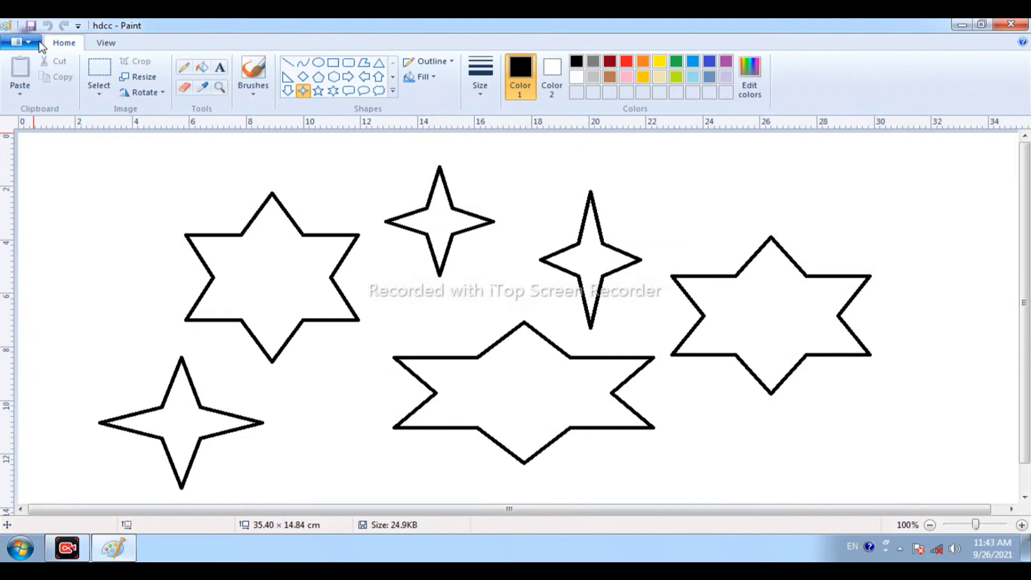
left_click(39, 44)
mouse_move(63, 294)
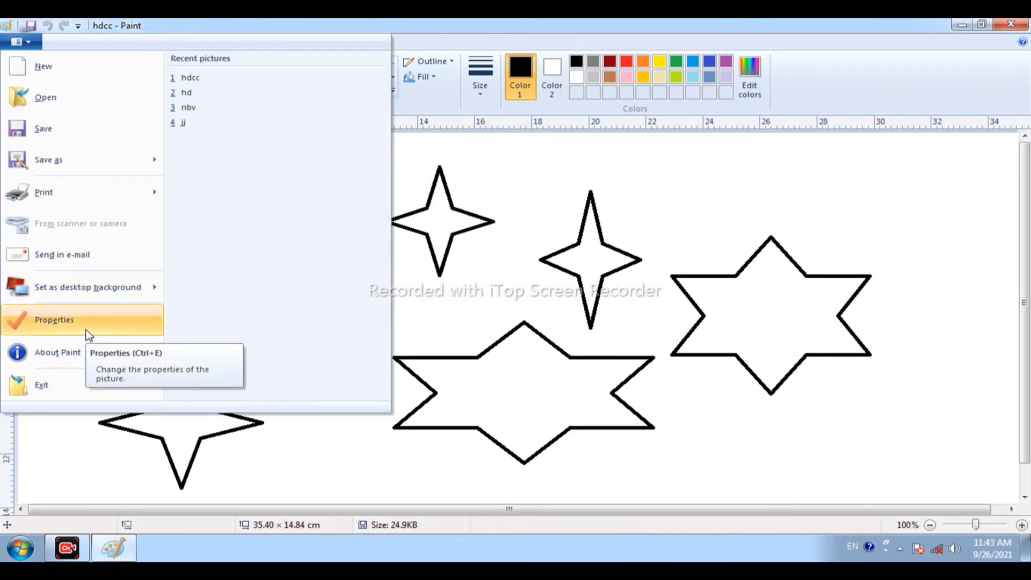
left_click(86, 331)
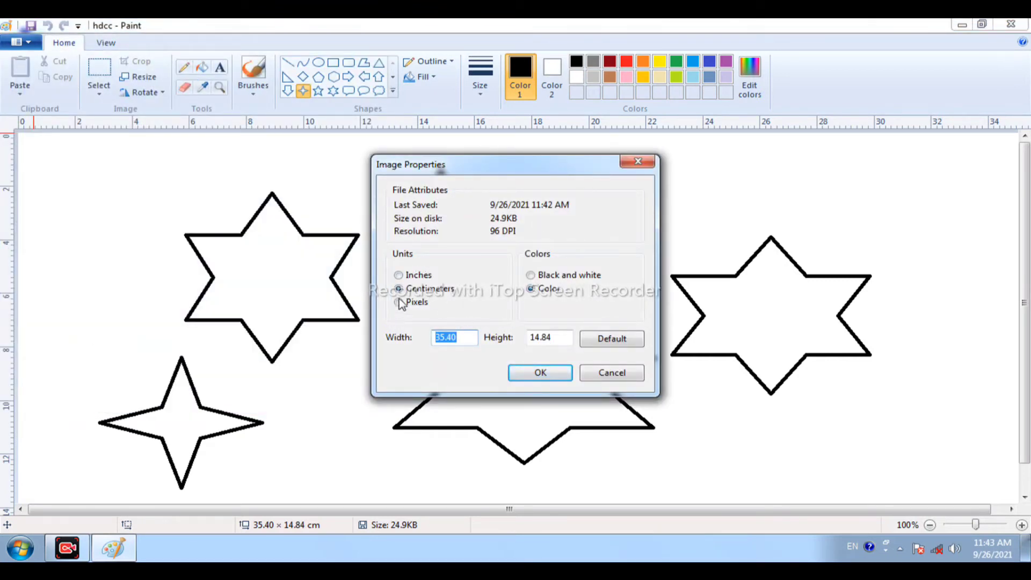
left_click(404, 277)
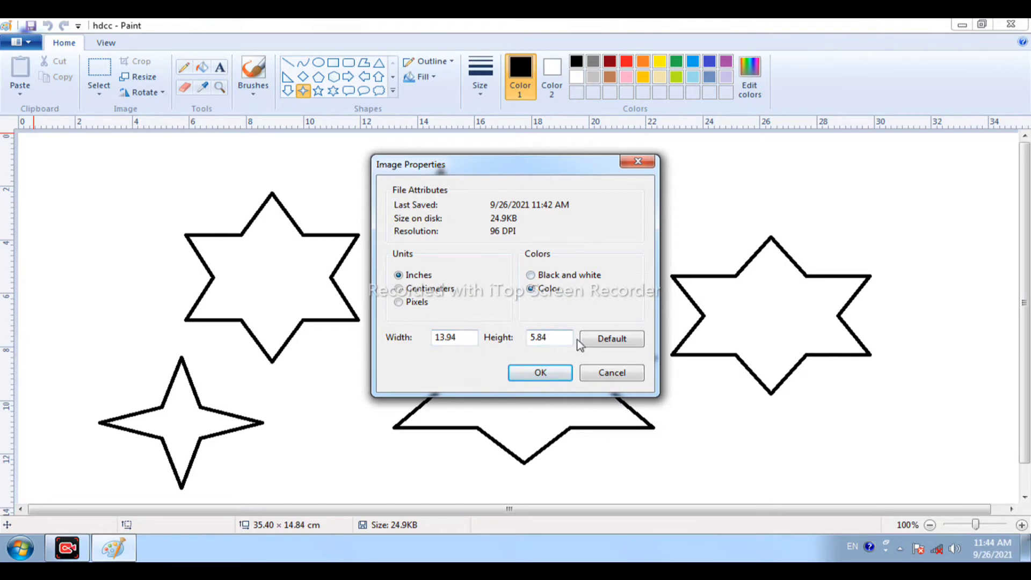
left_click(553, 376)
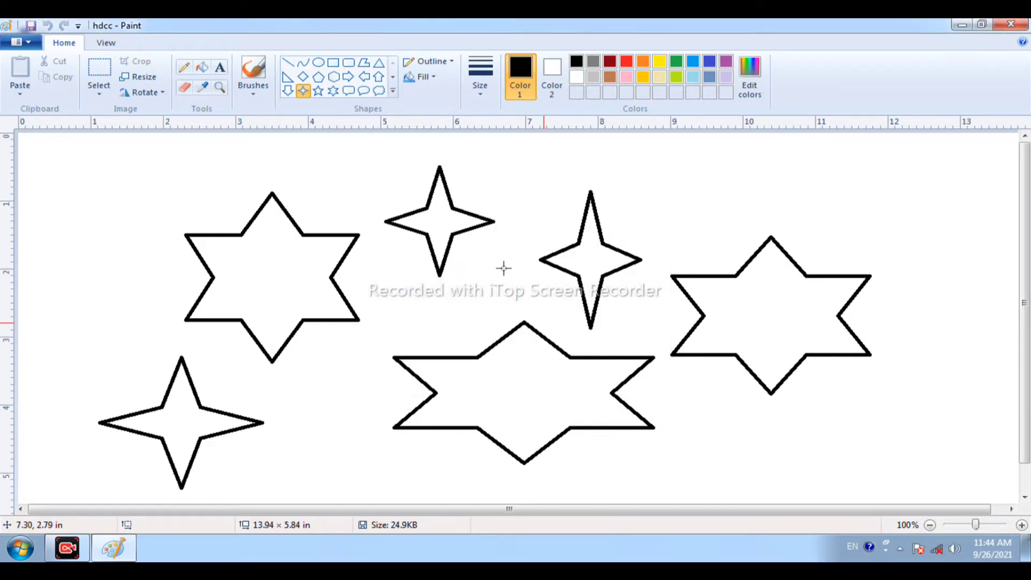
left_click(20, 42)
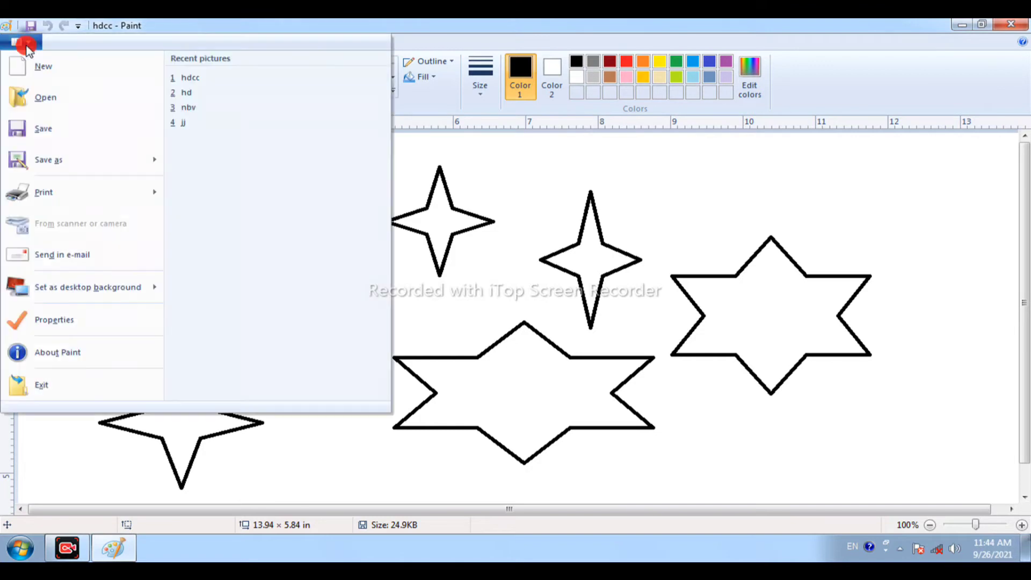
left_click(60, 381)
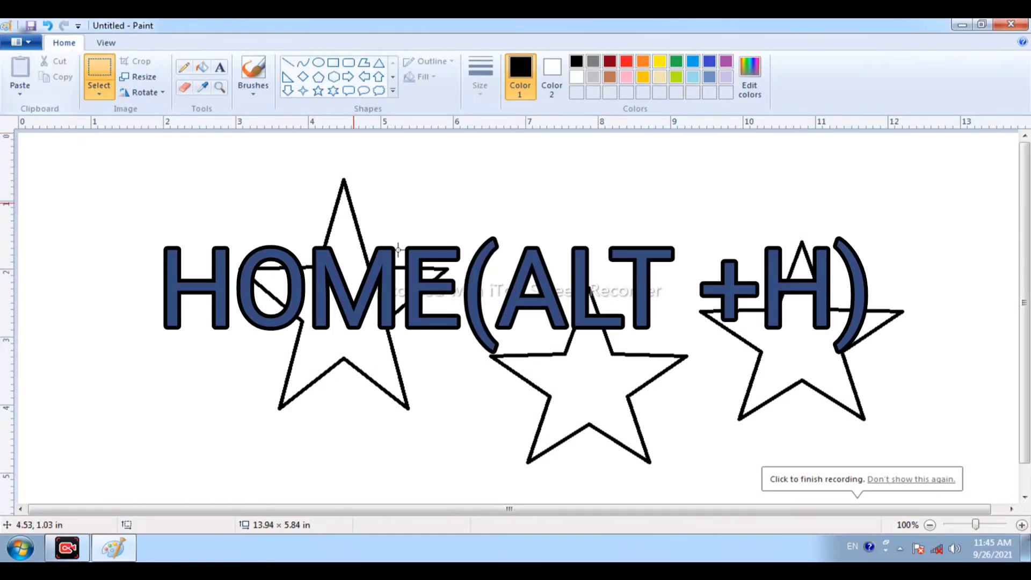
Step: Draw two small six-point stars side by side above the middle five-point star, the second about 1.08 × 1.39 in
left_click(333, 90)
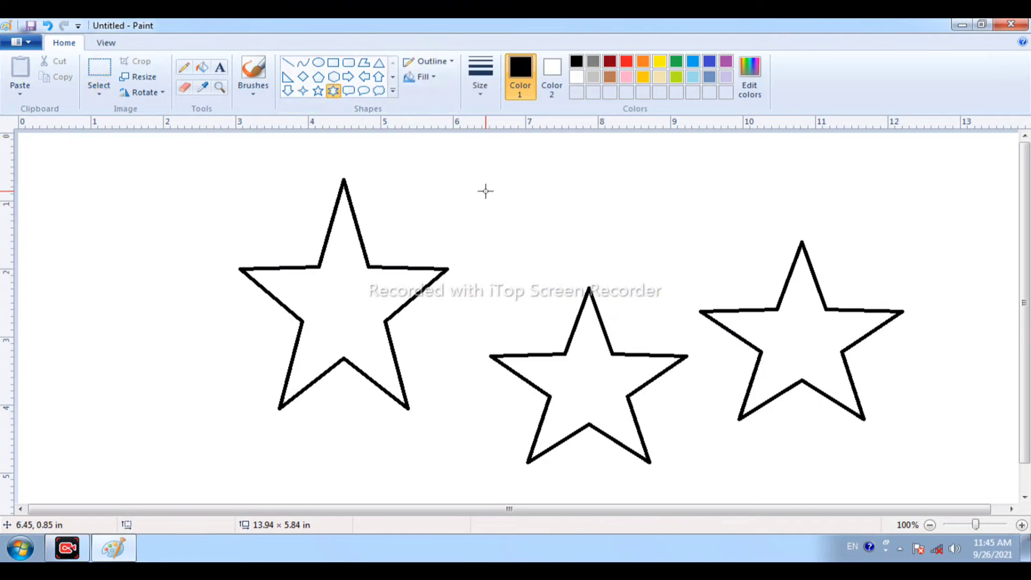
left_click_drag(485, 191, 550, 285)
left_click_drag(597, 196, 678, 293)
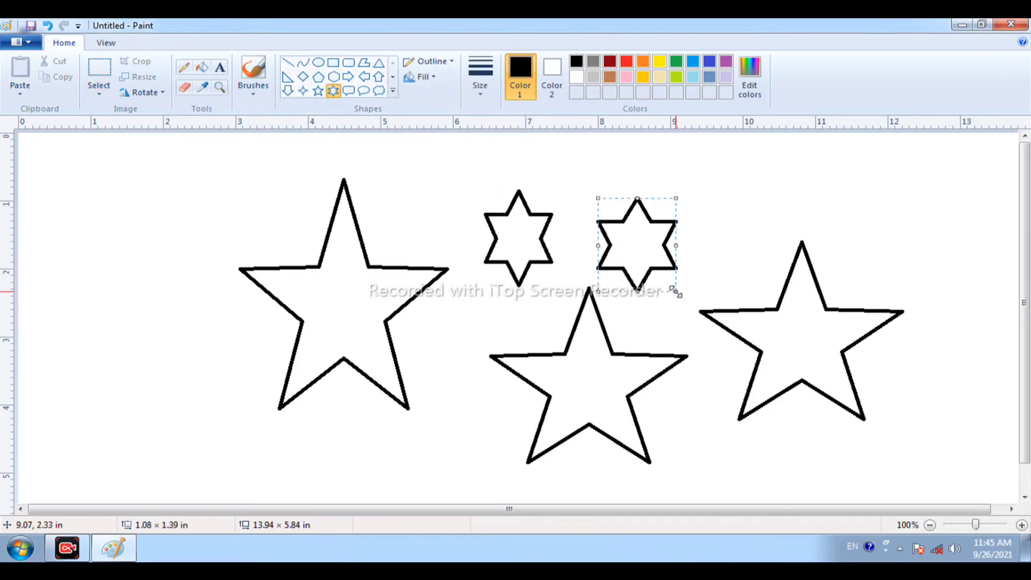
Step: Cut a rectangular area of about 3.82 × 4.48 in around the three middle stars and paste it between the outer stars
left_click(99, 70)
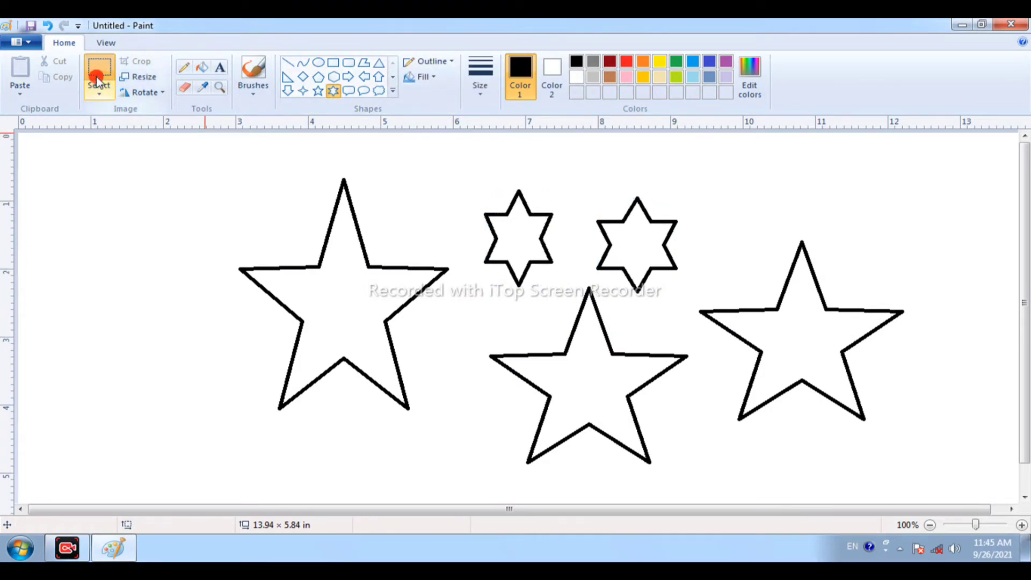
left_click_drag(443, 176, 720, 480)
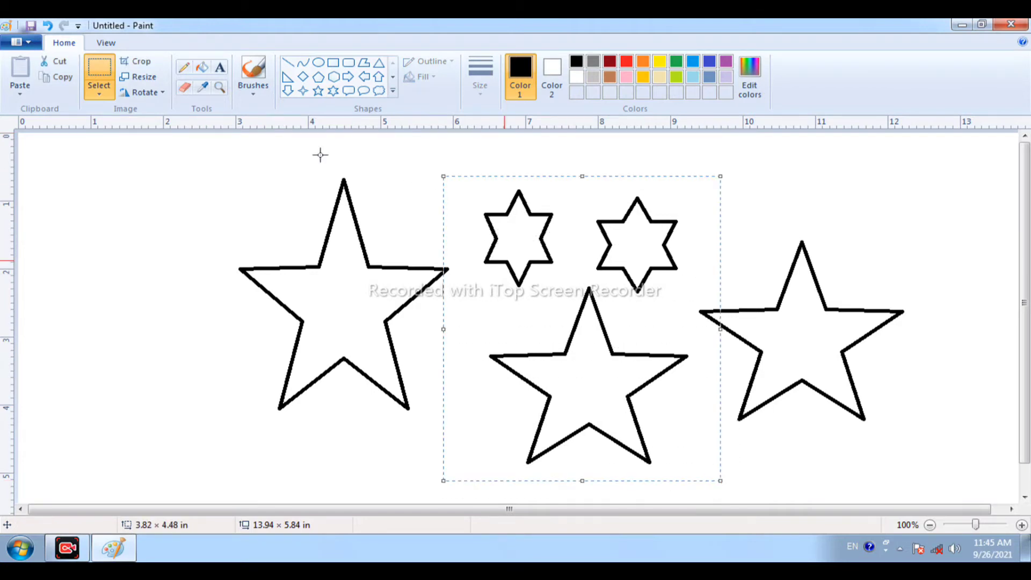
left_click(62, 65)
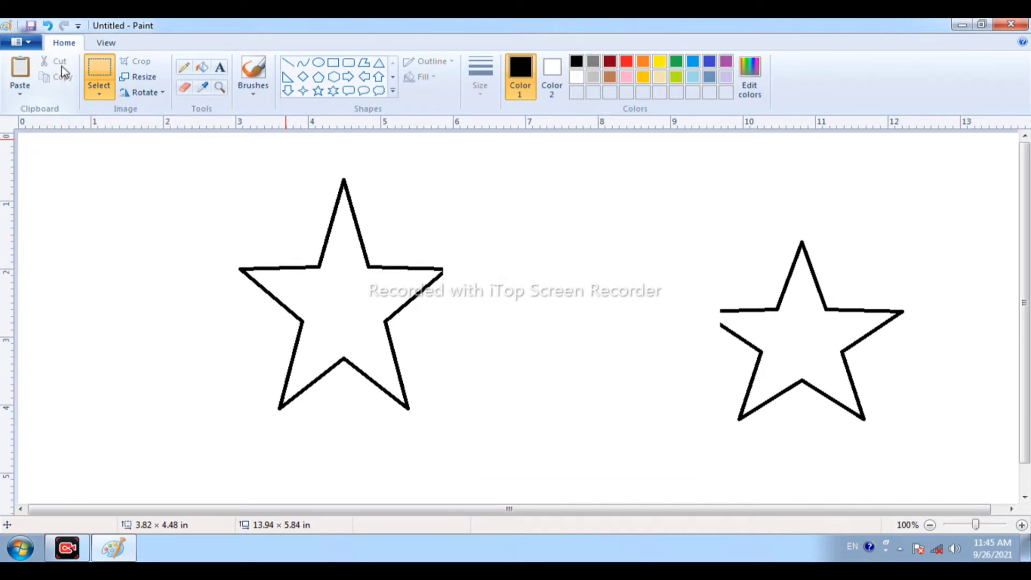
left_click(21, 70)
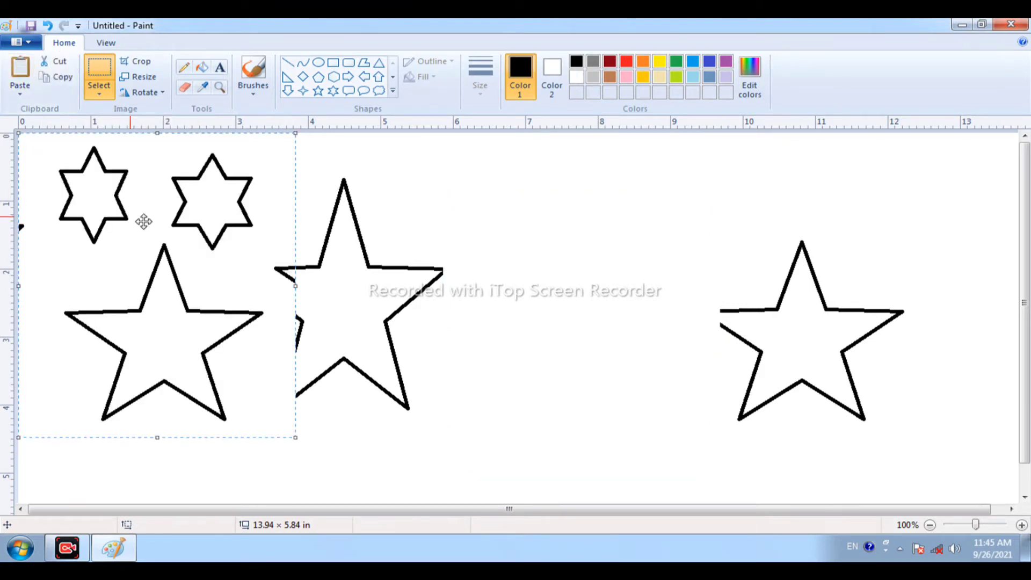
left_click_drag(143, 222, 596, 204)
Step: Paste two more copies of the cut star group, placing them side by side over the left half of the canvas
left_click(20, 70)
left_click_drag(118, 223, 351, 249)
left_click(9, 76)
mouse_move(120, 204)
left_mouse_down()
mouse_move(194, 212)
mouse_move(132, 217)
left_mouse_up()
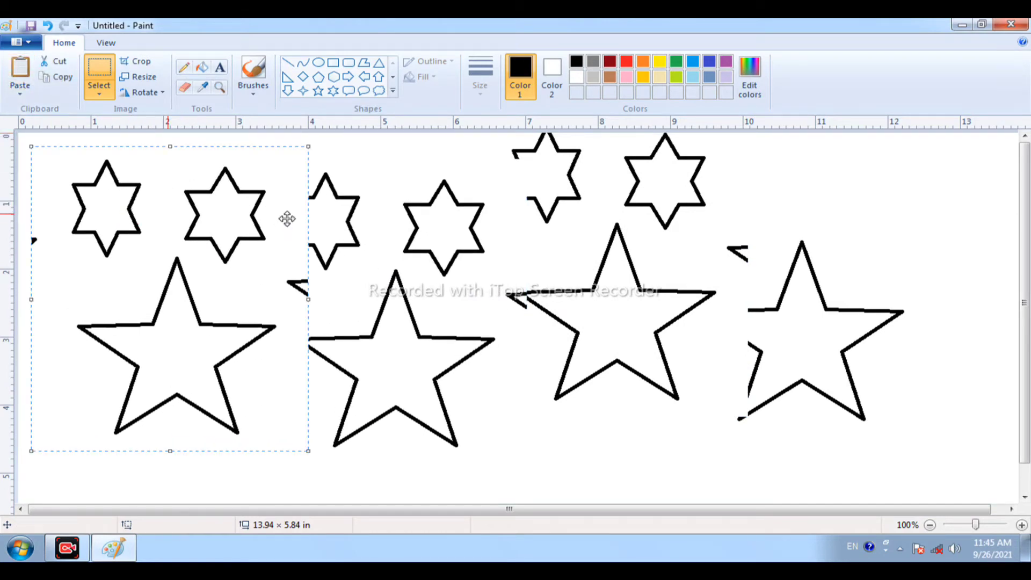
left_click(417, 242)
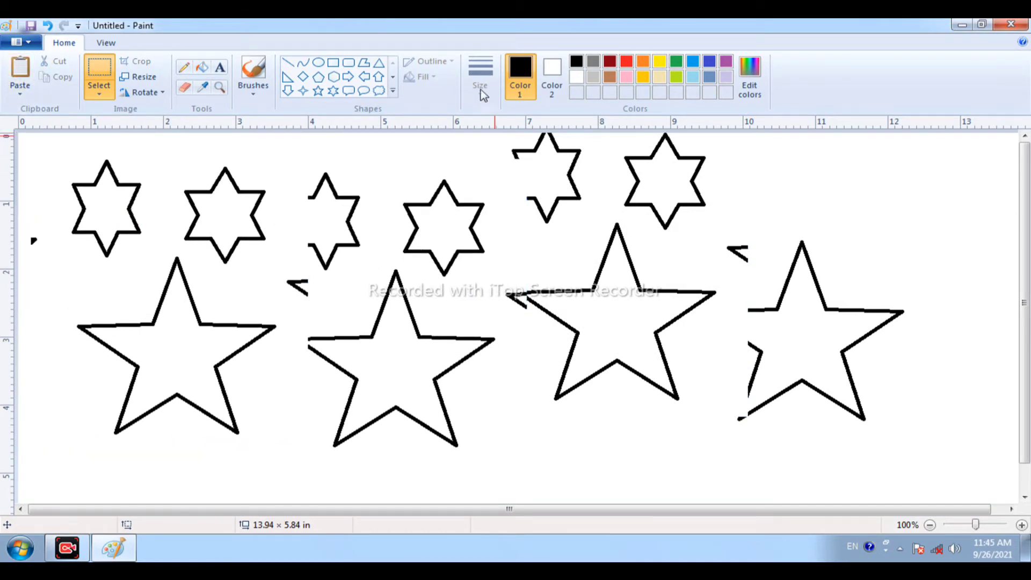
Step: Copy the leftmost six-point star and paste it over the clipped six-point star and beside the leftmost five-point star
left_click_drag(63, 158, 153, 265)
left_click(63, 79)
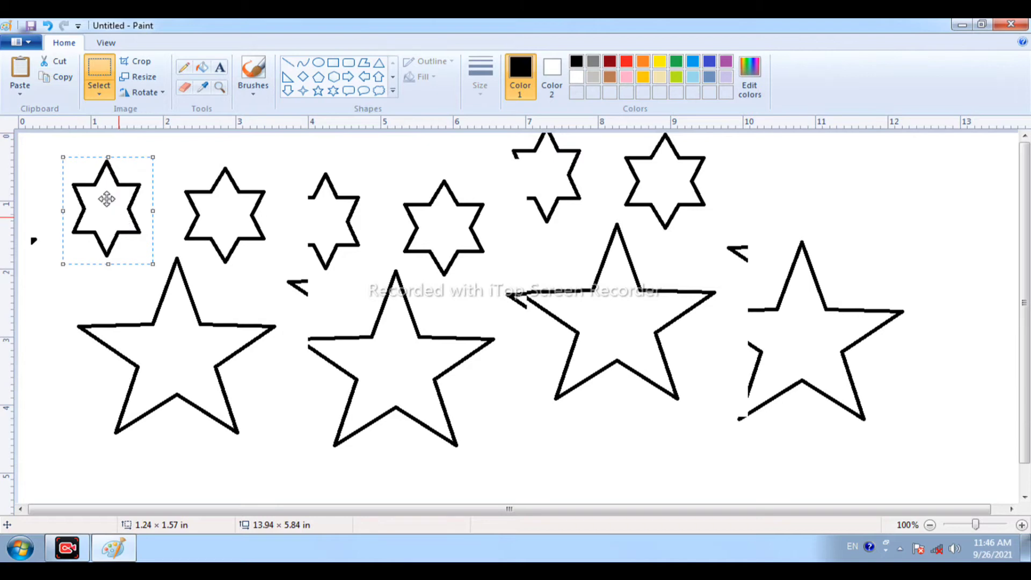
left_click(20, 68)
left_click(179, 186)
left_click_drag(179, 186, 440, 226)
left_click(20, 70)
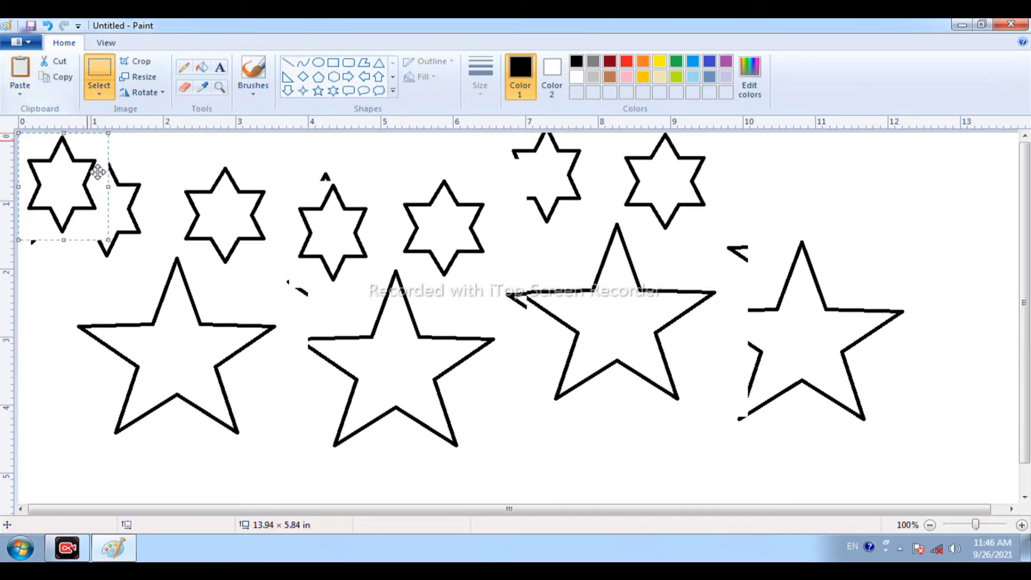
left_click_drag(82, 203, 91, 354)
left_click(272, 408)
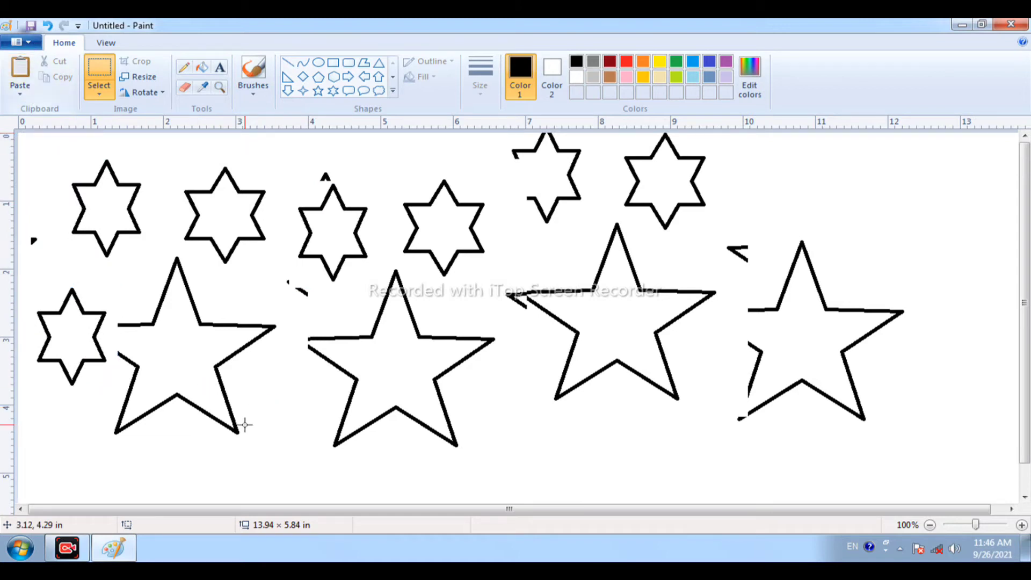
Step: Try a rectangular selection across the stars and clear it
left_click(105, 77)
left_click(107, 88)
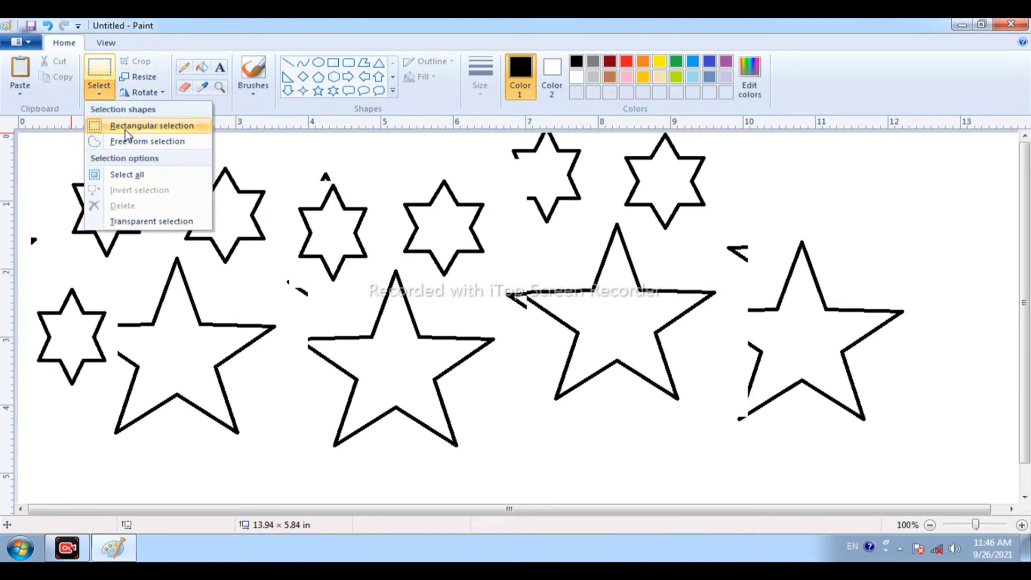
left_click(138, 129)
left_click_drag(148, 141, 594, 427)
left_click(646, 403)
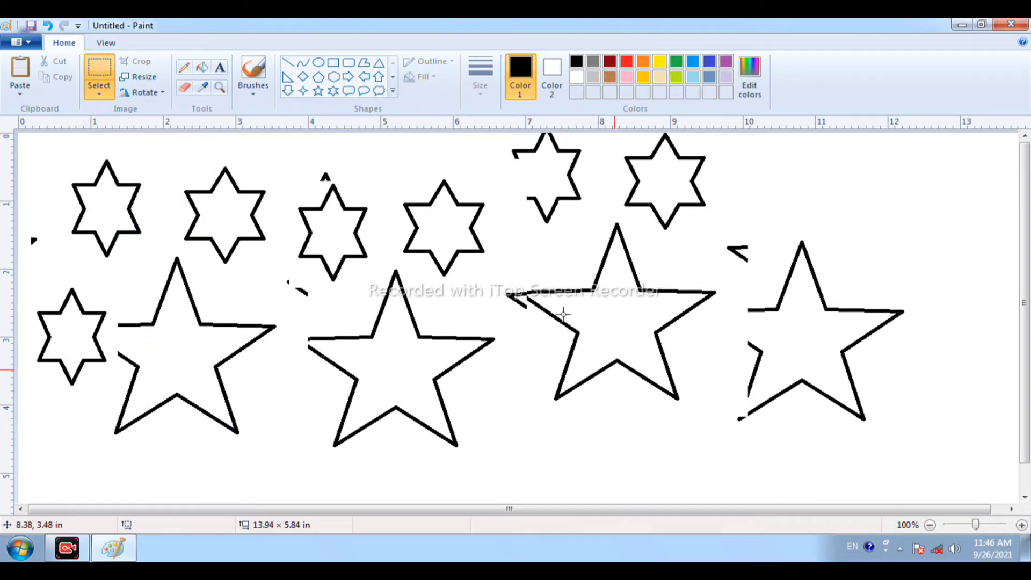
Step: Outline the second six-point star with a free-form selection and move it onto the five-point star to its right
left_click(97, 92)
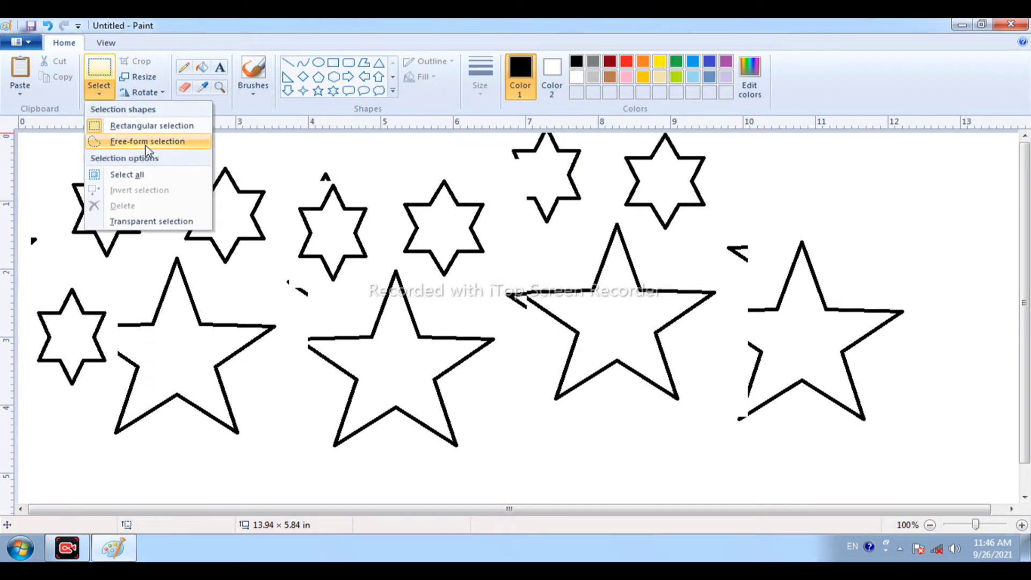
left_click(147, 142)
mouse_move(209, 170)
left_mouse_down()
mouse_move(228, 156)
mouse_move(270, 199)
mouse_move(258, 211)
mouse_move(268, 242)
mouse_move(224, 273)
mouse_move(206, 248)
mouse_move(180, 242)
mouse_move(185, 183)
mouse_move(209, 171)
left_mouse_up()
mouse_move(236, 214)
left_mouse_down()
mouse_move(355, 226)
mouse_move(370, 309)
mouse_move(398, 358)
mouse_move(422, 361)
left_mouse_up()
left_click(227, 216)
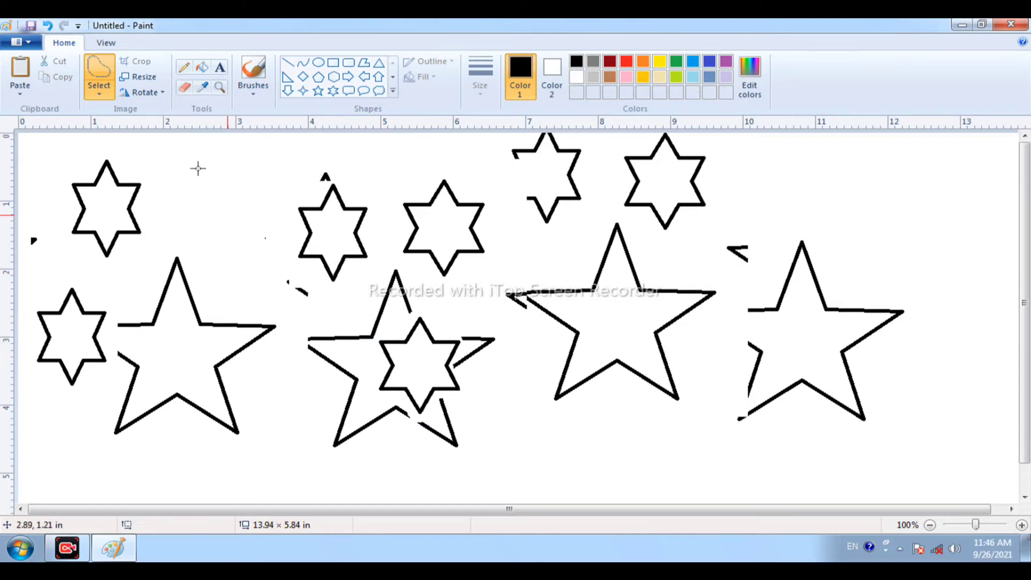
Step: Select the entire picture and delete everything on the canvas
left_click(97, 90)
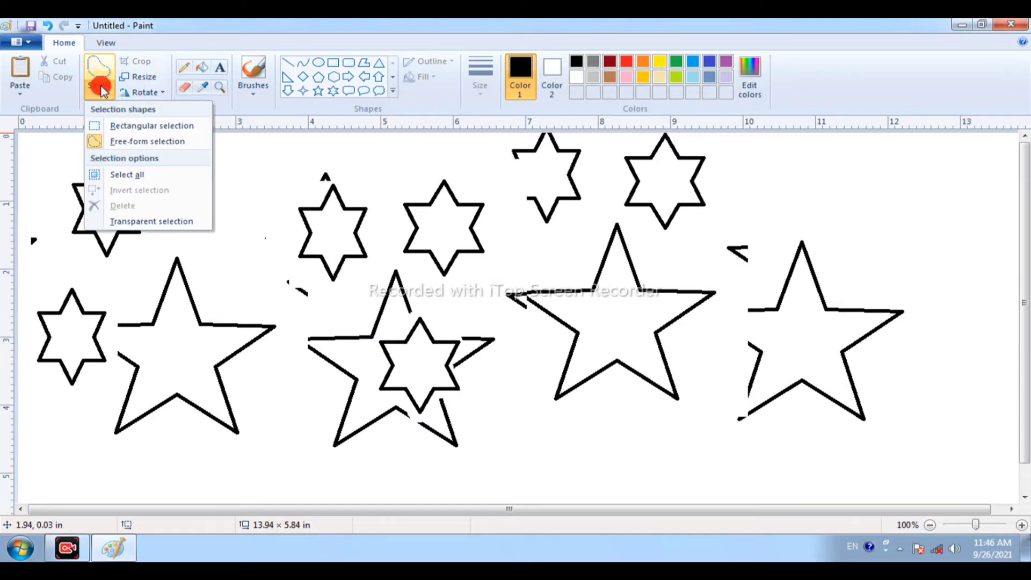
left_click(142, 179)
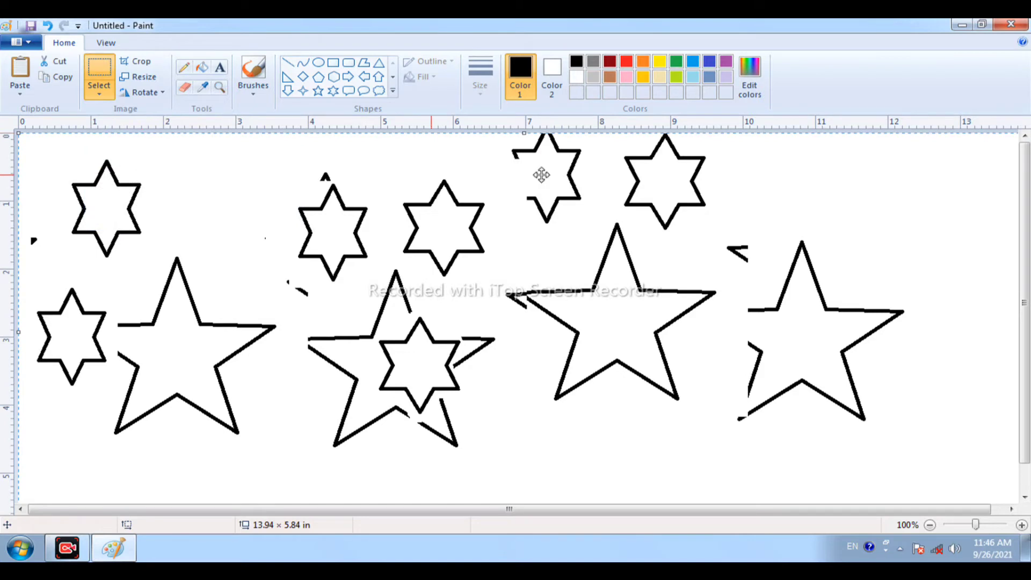
left_click(100, 92)
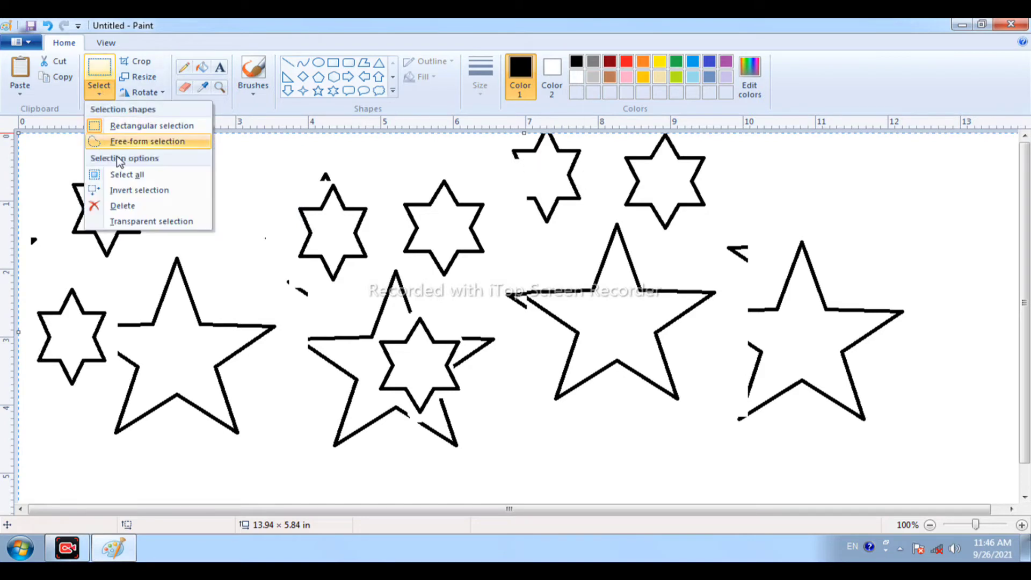
left_click(133, 208)
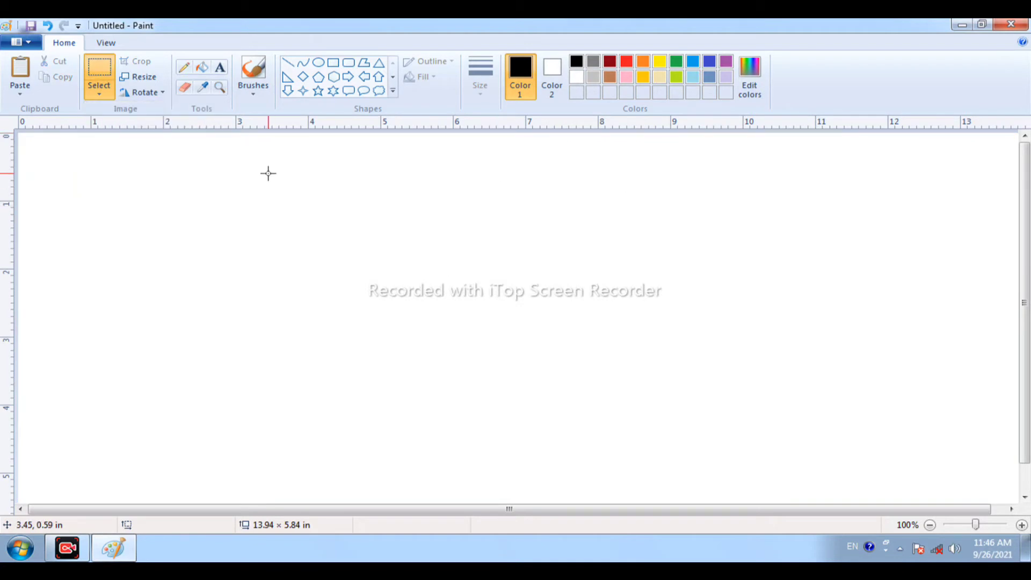
Step: Undo the deletion and the edits just before it, and redo them all
key("ctrl+z")
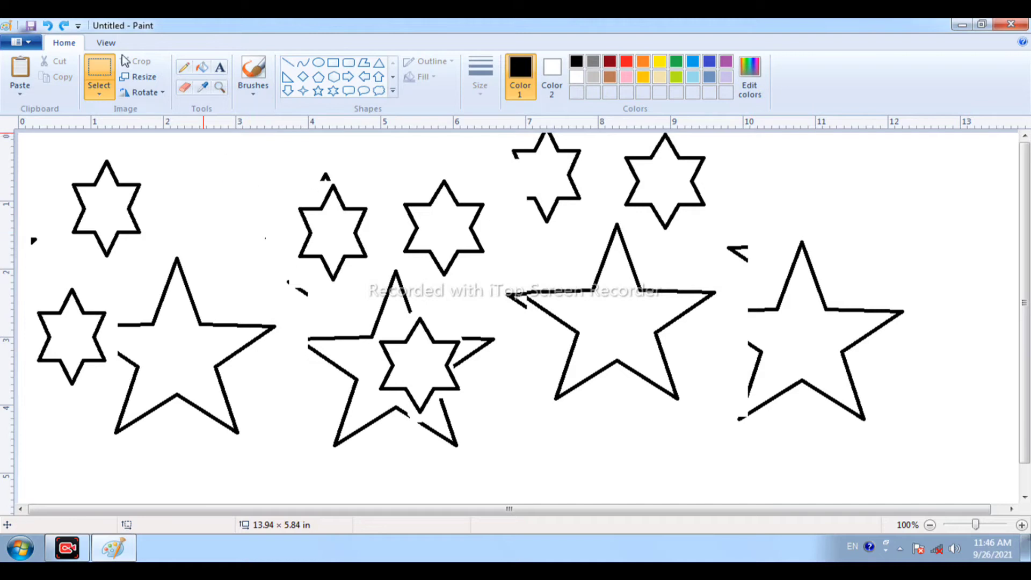
left_click(47, 26)
left_click(47, 26)
left_click(65, 26)
left_click(65, 27)
left_click(65, 27)
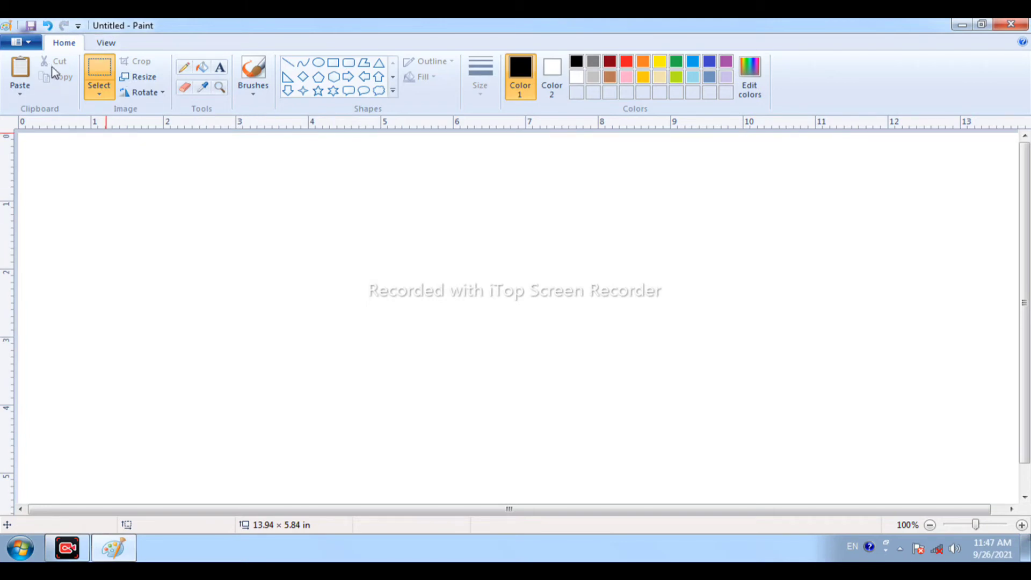
Step: Undo the edits back through the drawing of the second six-point star
left_click(47, 26)
left_click(47, 26)
left_click(47, 26)
left_click(48, 26)
left_click(48, 26)
left_click(47, 26)
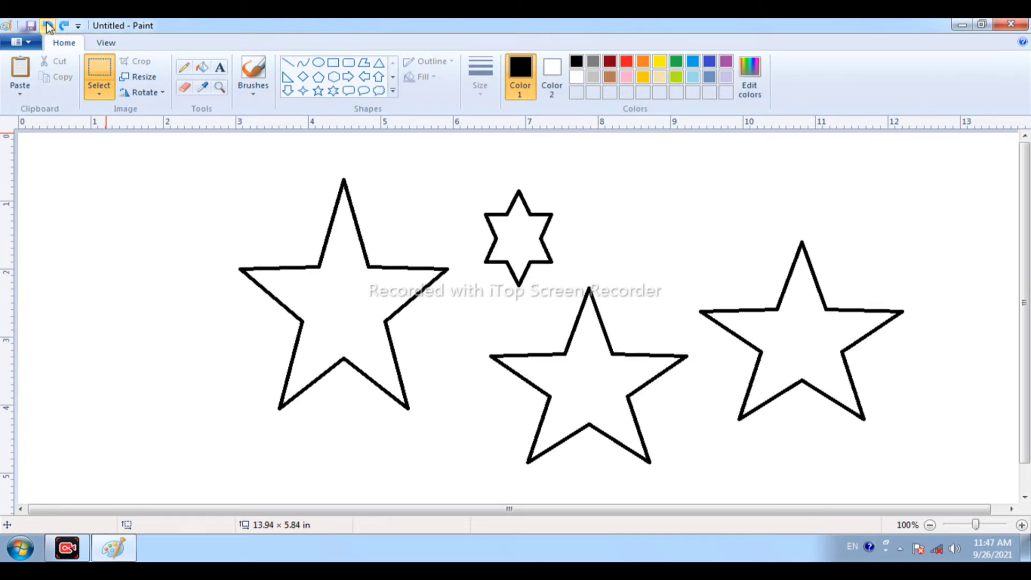
Step: Look at the Resize and Skew options and close them without applying anything
left_click(137, 77)
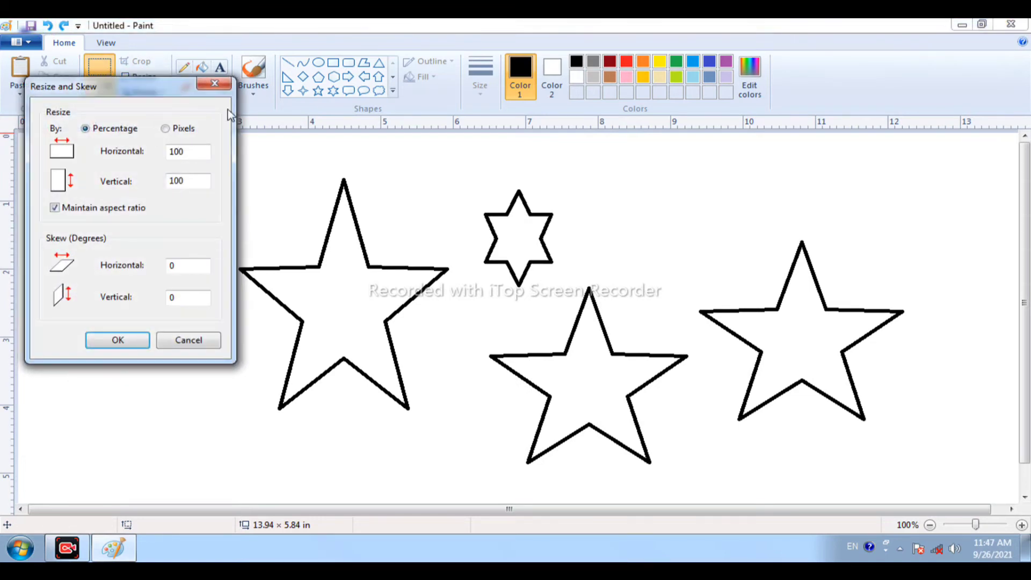
left_click(214, 83)
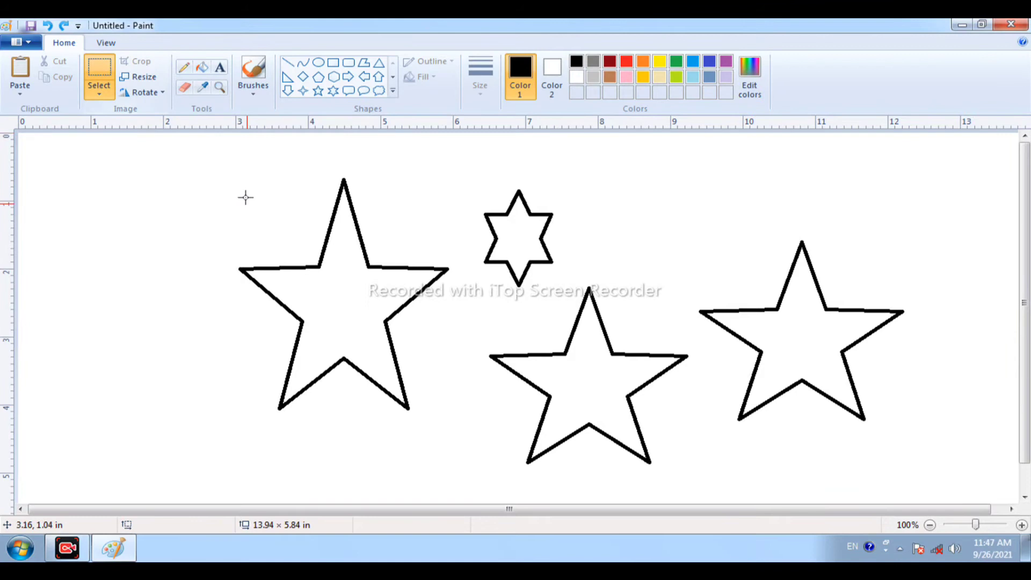
Step: Crop the picture to a selection of about 3.48 × 4.25 in around the large star and enlarge the canvas to about 13.47 × 5.94 in
left_click_drag(210, 156, 461, 445)
left_click_drag(321, 268, 278, 269)
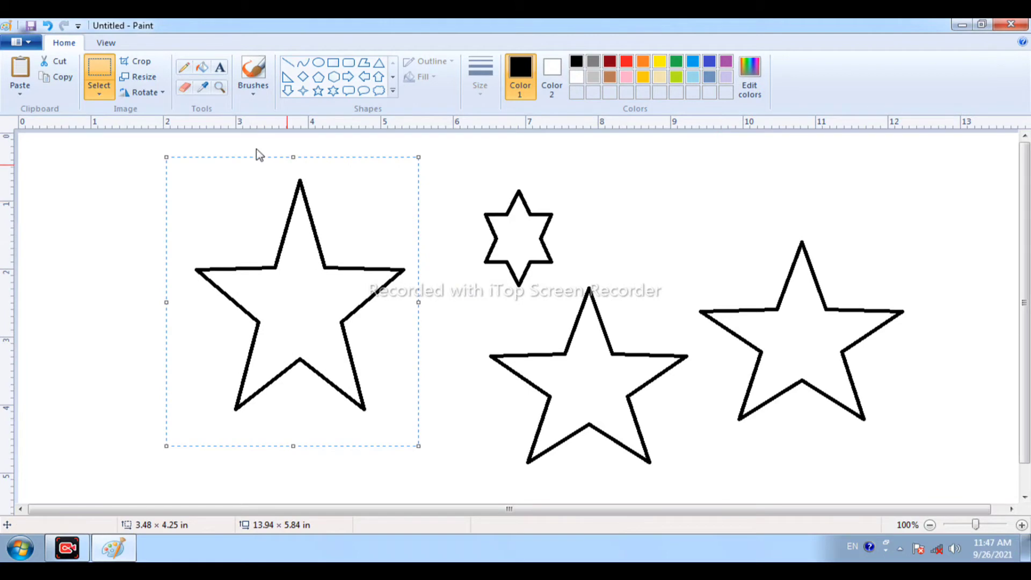
left_click(136, 61)
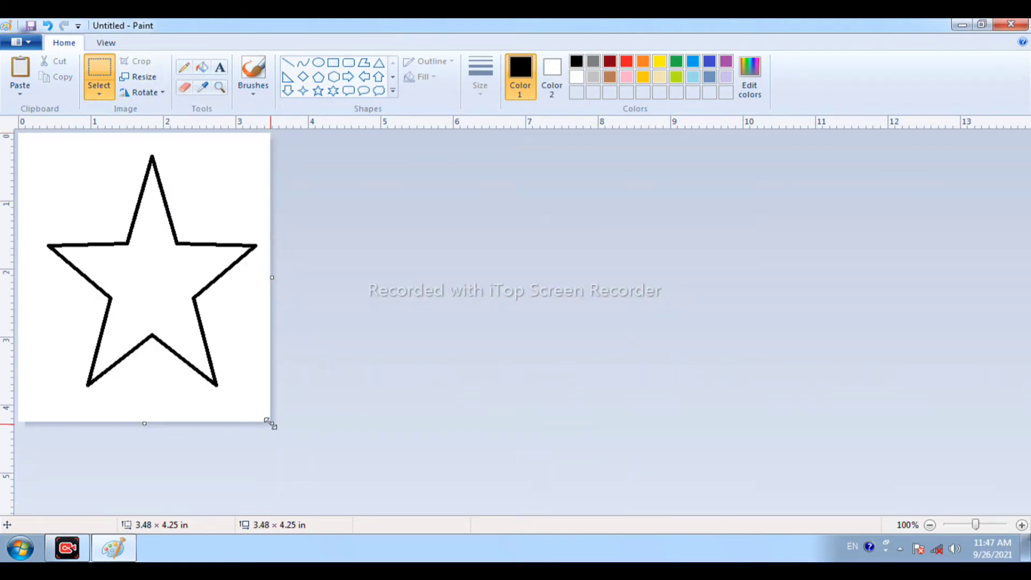
left_click_drag(268, 421, 995, 532)
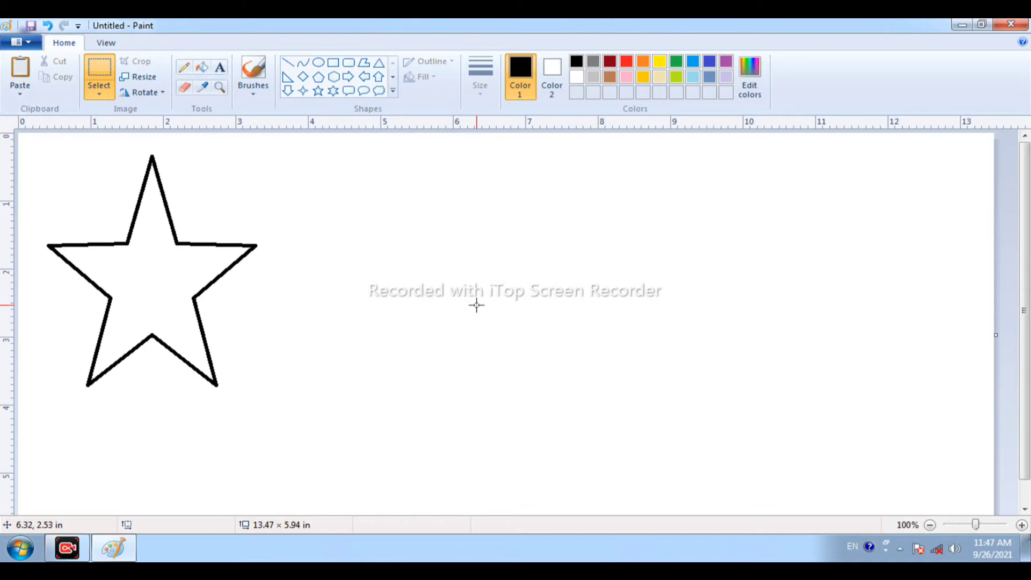
Step: Paste the picture "(92)" from the PHOTO folder on Local Disk (D:) into the drawing
left_click(20, 95)
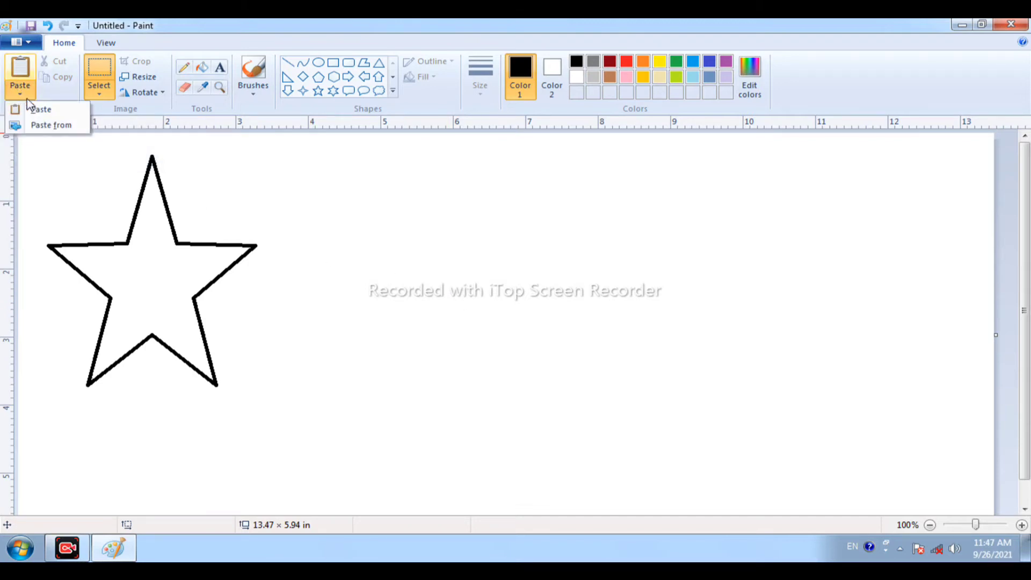
left_click(60, 126)
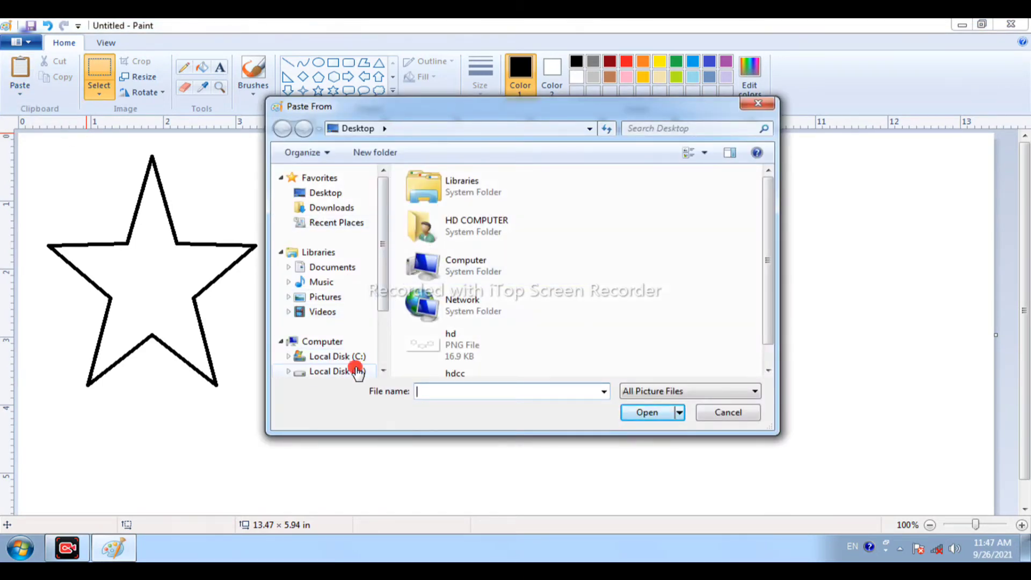
left_click(357, 372)
double_click(437, 239)
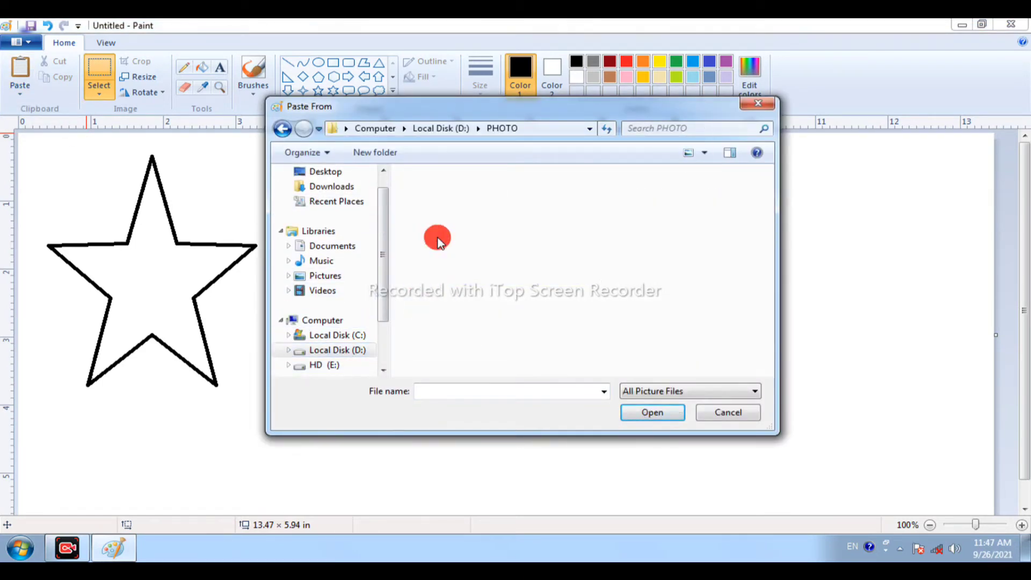
type("$")
scroll(596, 303, "down", 3)
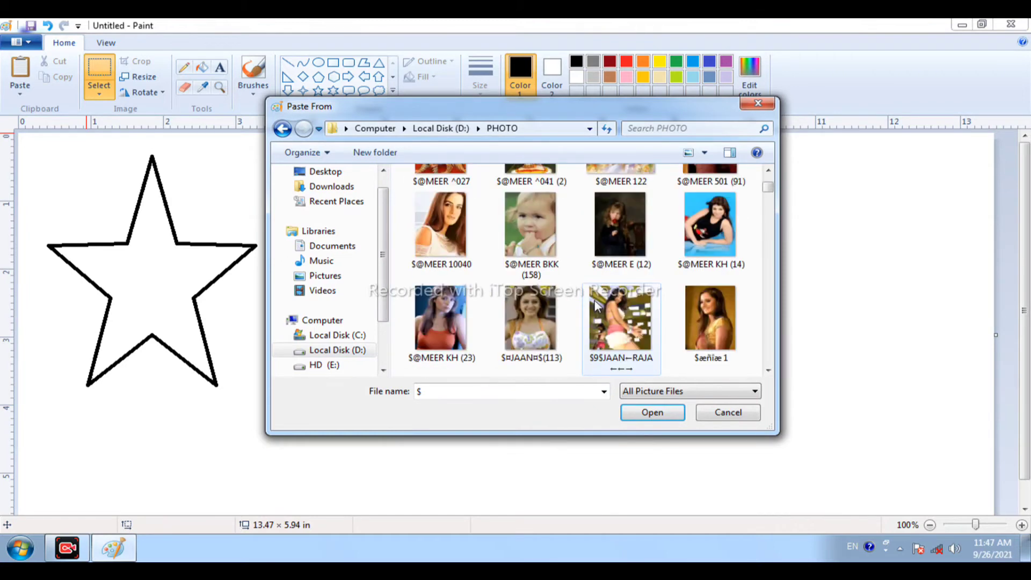
left_click(724, 229)
scroll(726, 231, "down", 3)
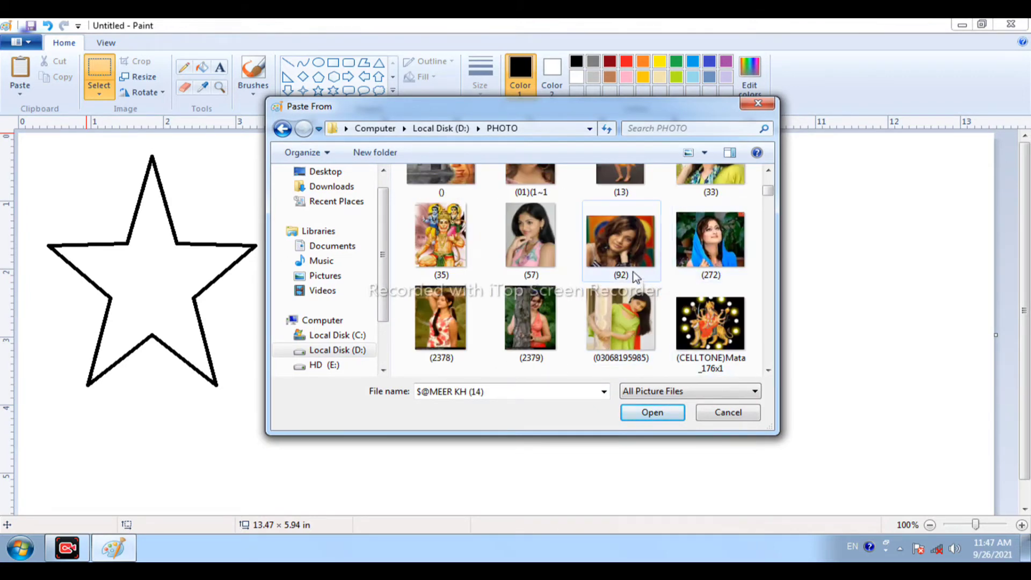
left_click(633, 253)
left_click(659, 416)
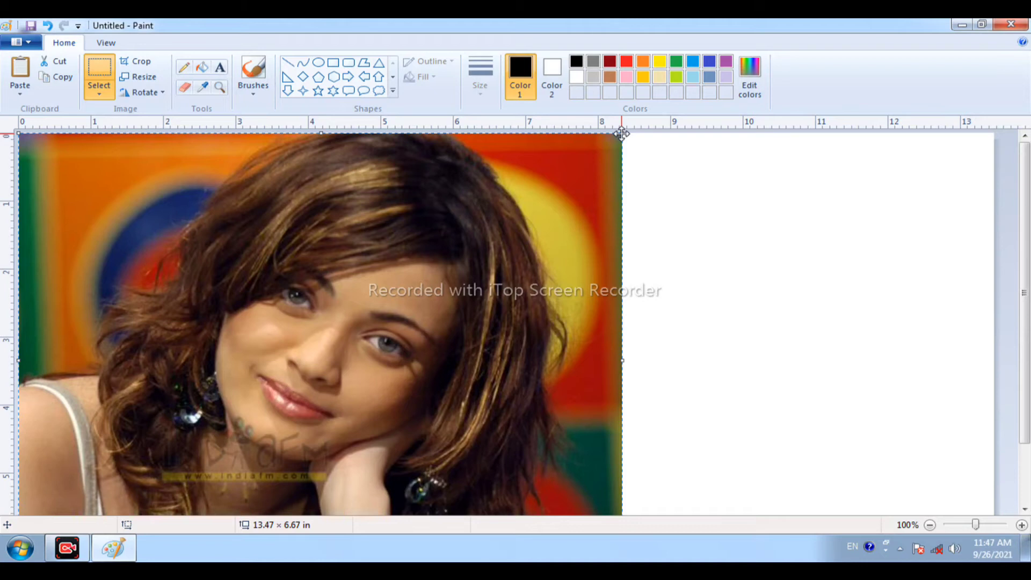
Step: Resize the pasted photo freehand to about 5.32 × 3.88 in and place it beside the star, clear of its outline
left_click_drag(584, 162, 604, 220)
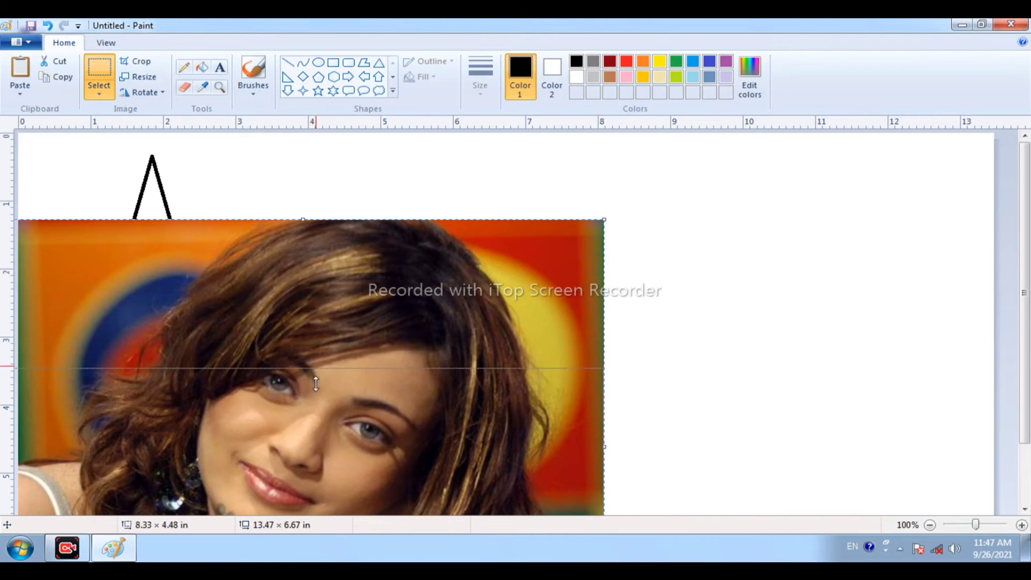
left_click_drag(305, 216, 327, 432)
left_click_drag(333, 479, 631, 173)
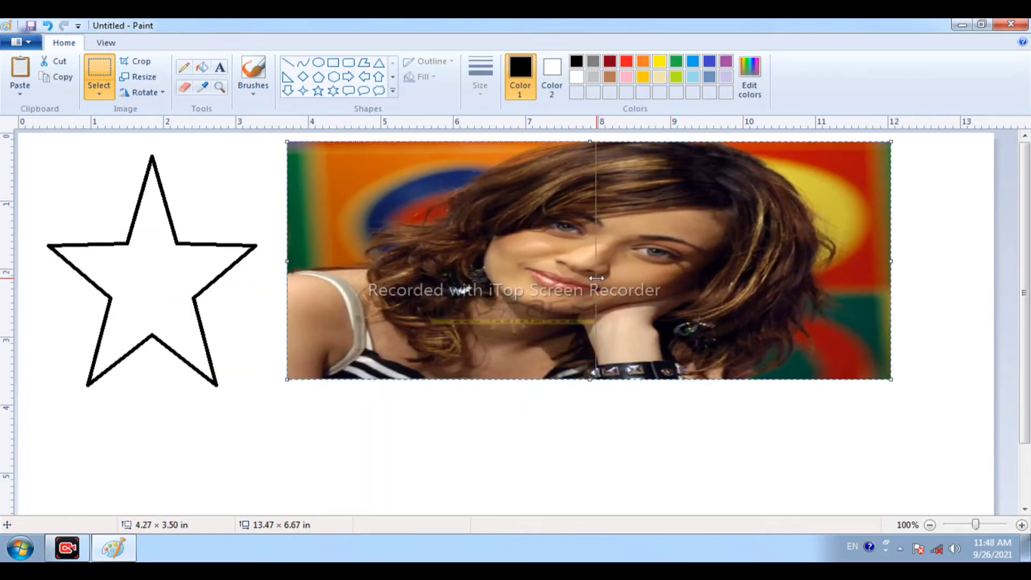
left_click_drag(896, 263, 597, 264)
left_click_drag(471, 257, 691, 282)
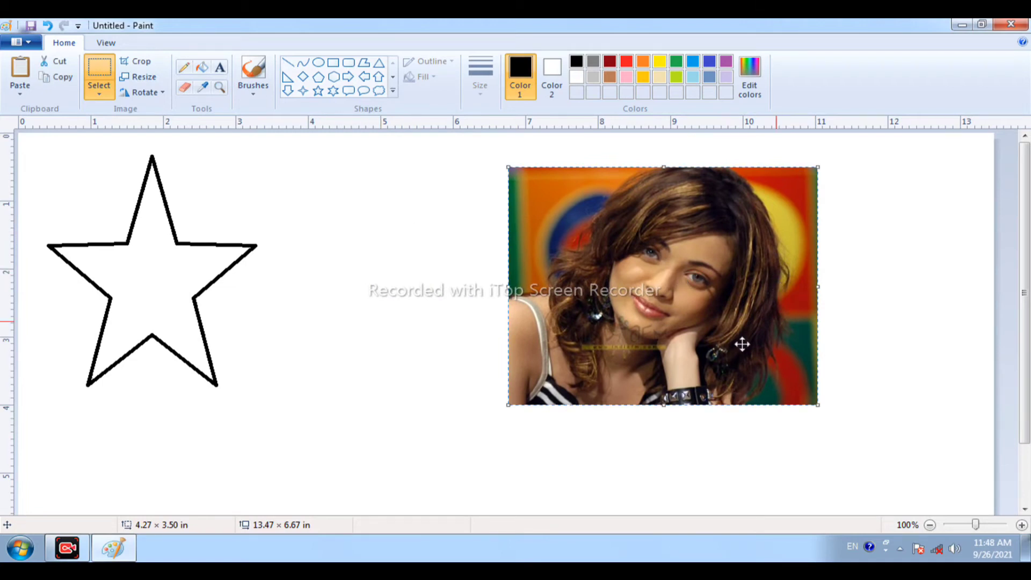
left_click_drag(506, 410, 433, 431)
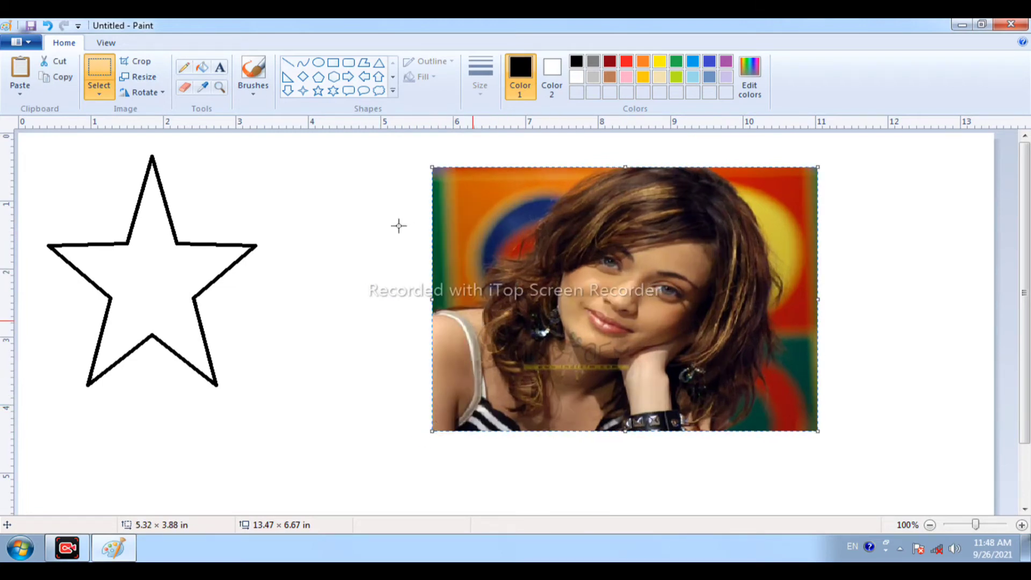
Step: Double the selected photo's size by percentage with the aspect ratio kept, and scale it back down by half
left_click(143, 77)
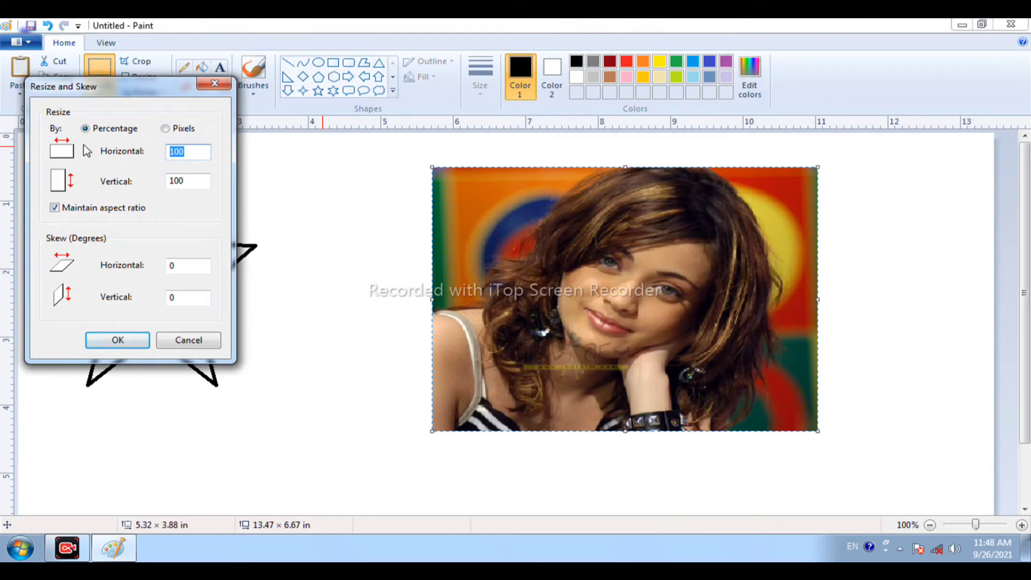
type("20")
key("Return")
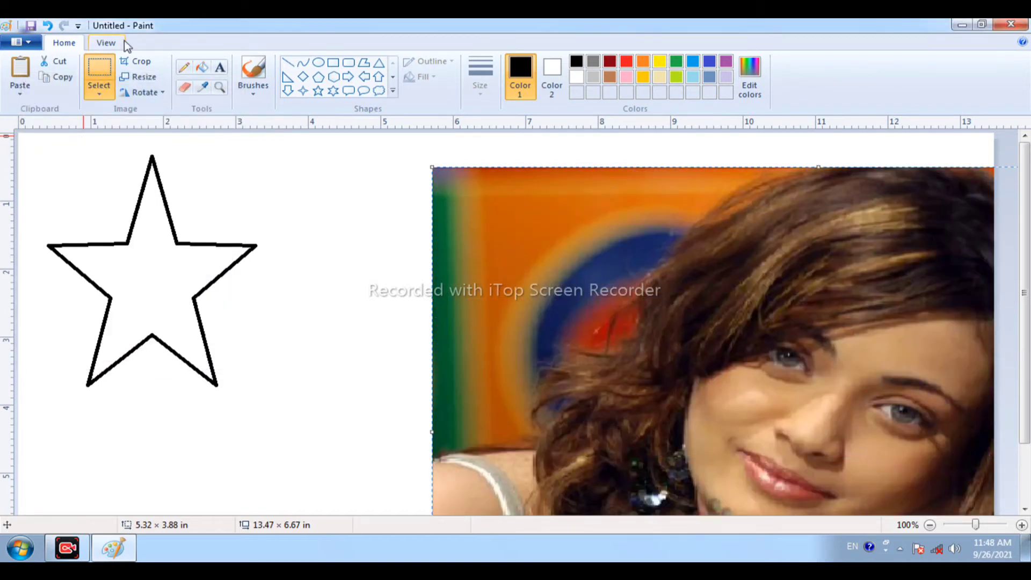
left_click(138, 77)
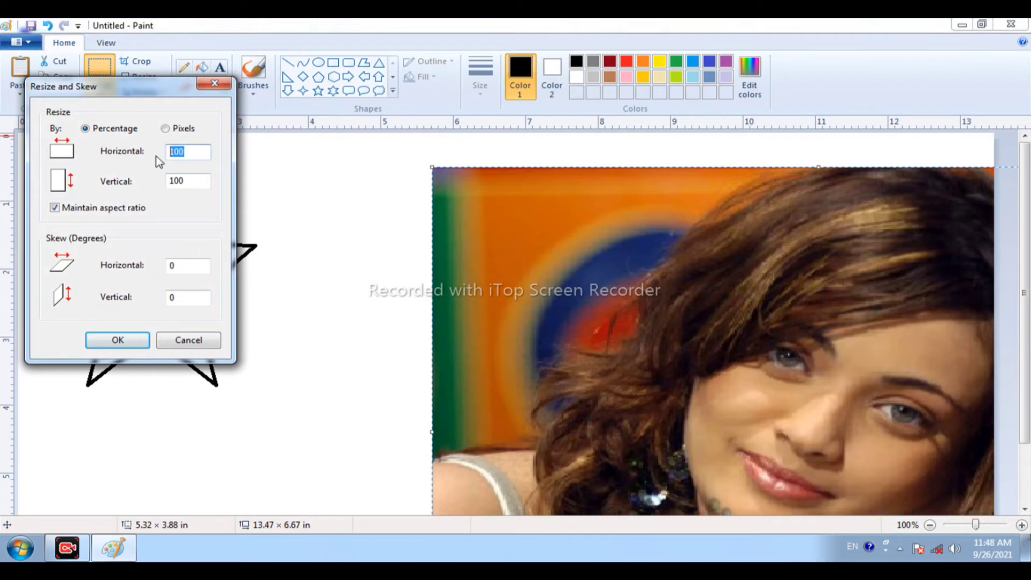
type("5")
key("Return")
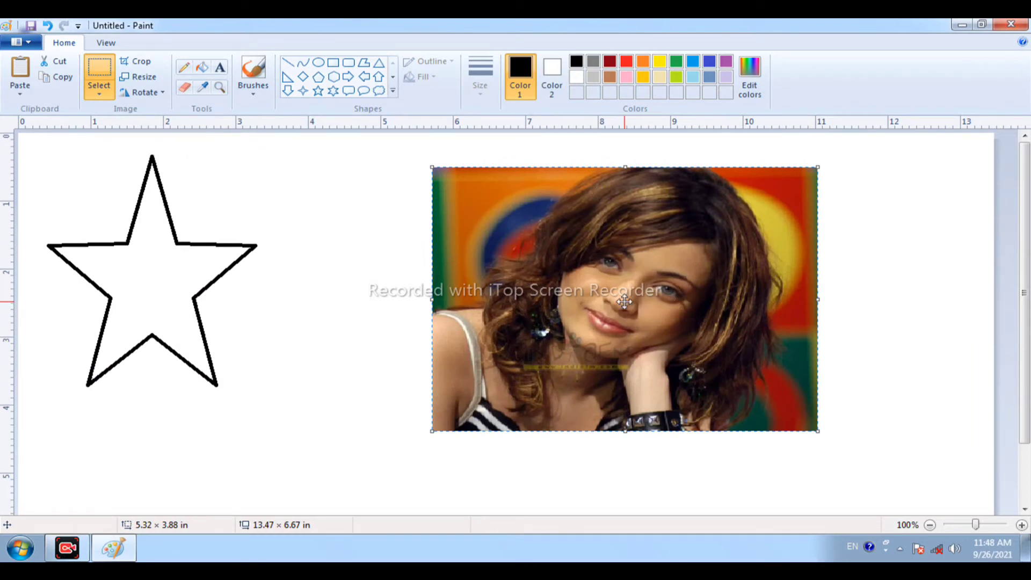
Step: Resize the selected photo to 50 percent horizontally and vertically, keeping the aspect ratio
left_click(139, 76)
left_click_drag(162, 152, 136, 156)
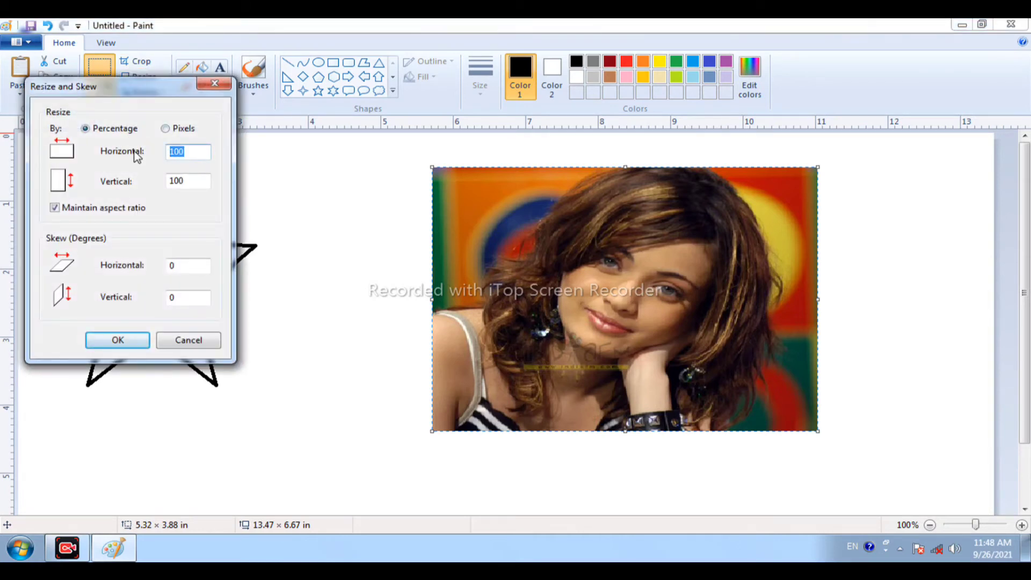
type("50")
key("Return")
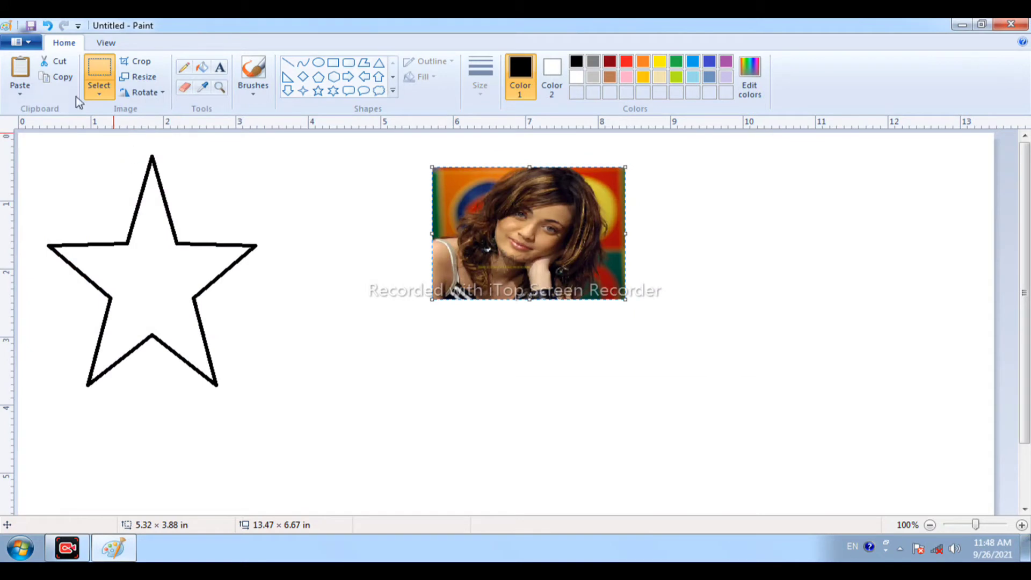
Step: Rotate the photo right 90°, back left 90°, and by 180° twice
left_click(161, 94)
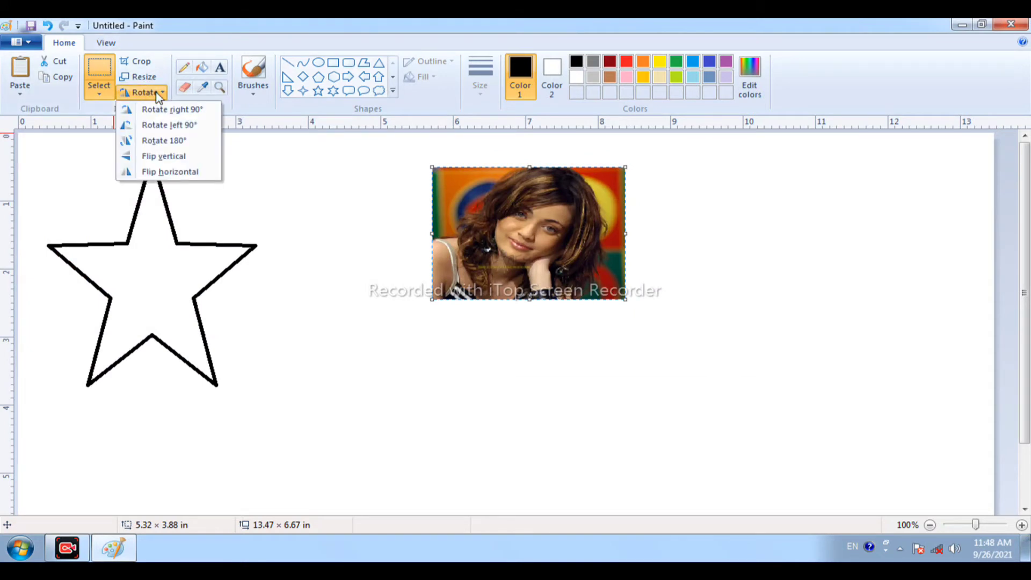
left_click(164, 110)
left_click(158, 92)
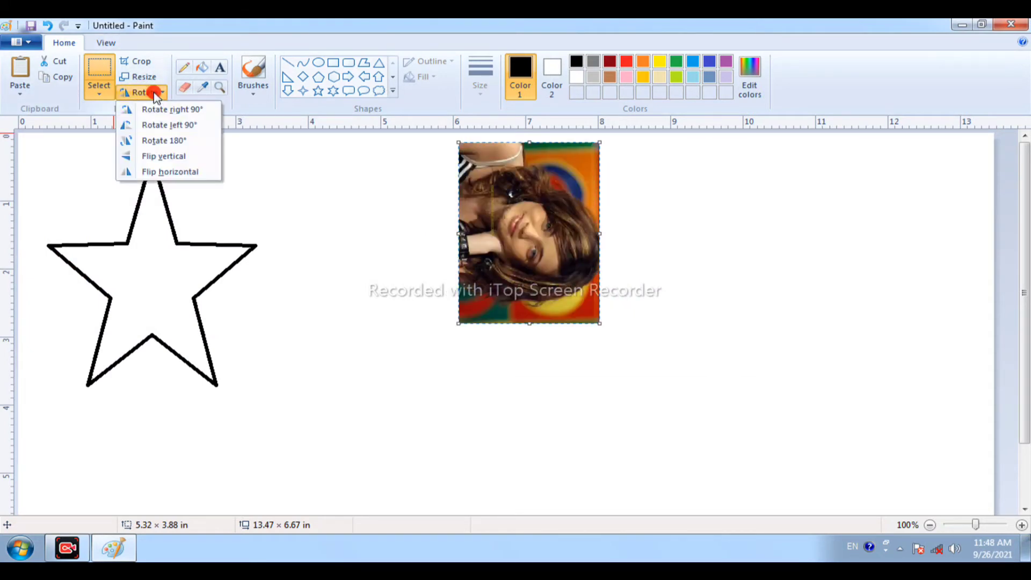
left_click(163, 126)
left_click(158, 97)
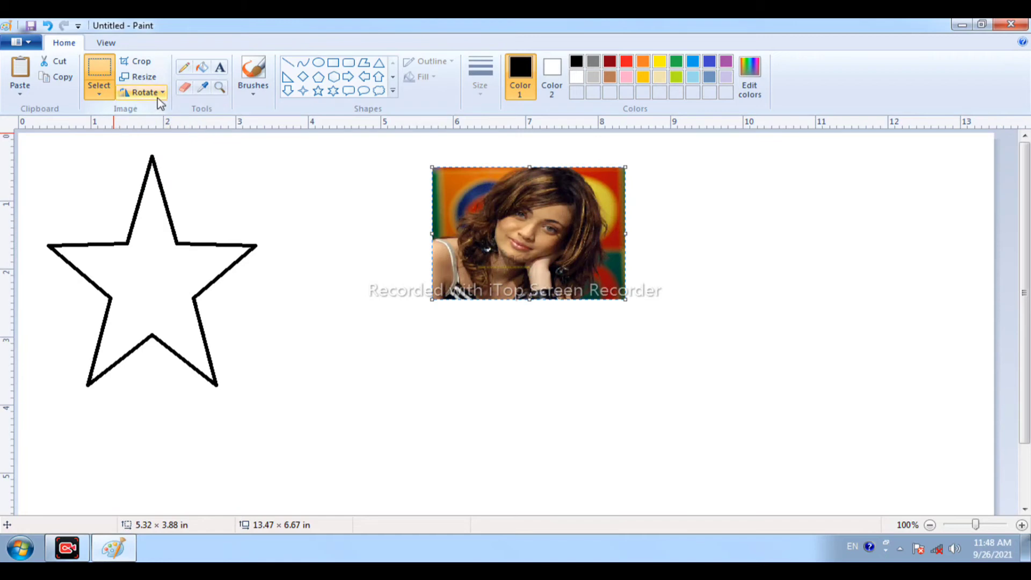
left_click(161, 142)
left_click(145, 97)
left_click(164, 142)
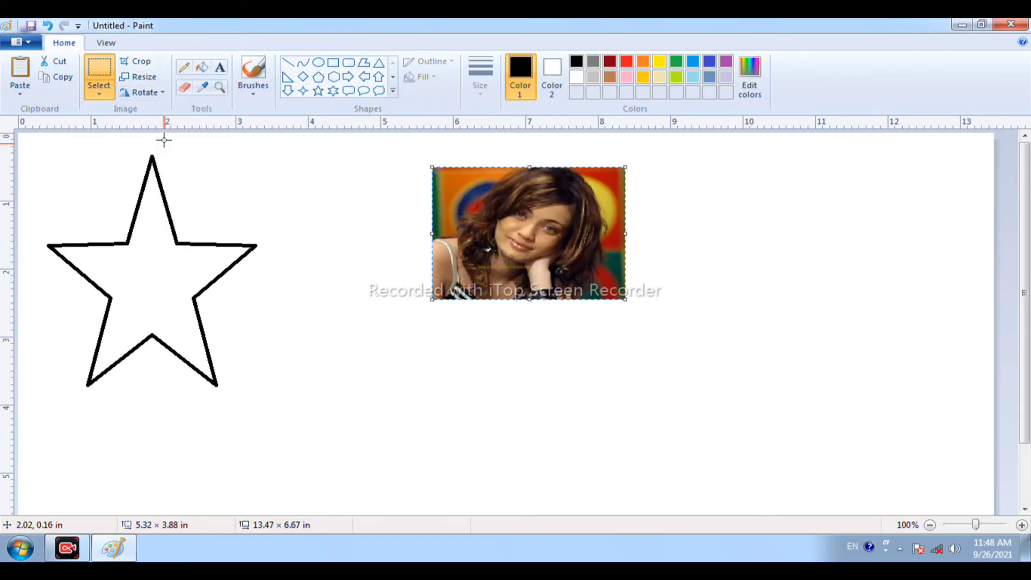
Step: Flip the photo vertically, horizontally and vertically again so it ends upright and mirrored
left_click(155, 94)
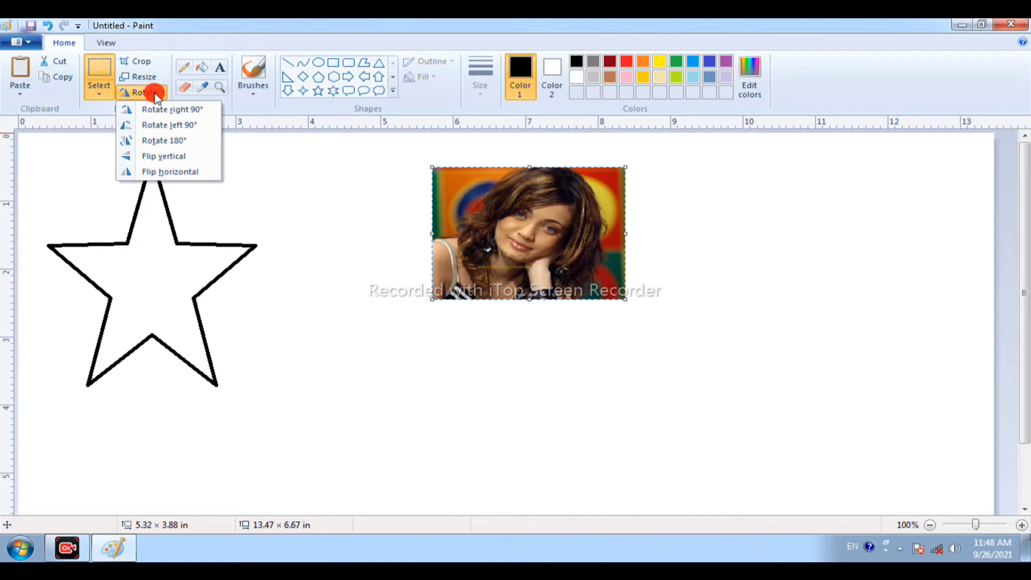
left_click(165, 156)
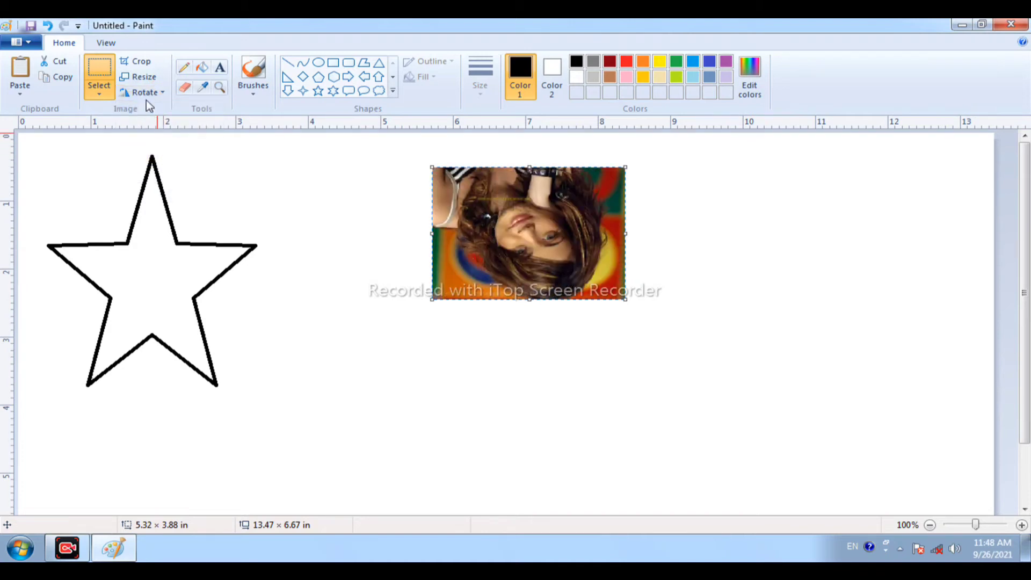
left_click(146, 97)
left_click(164, 171)
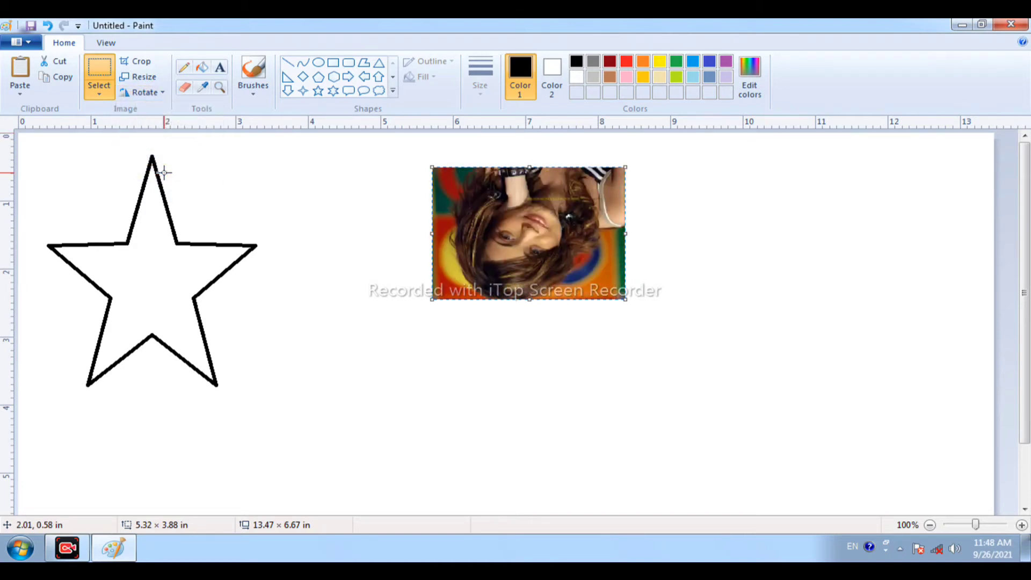
left_click(143, 94)
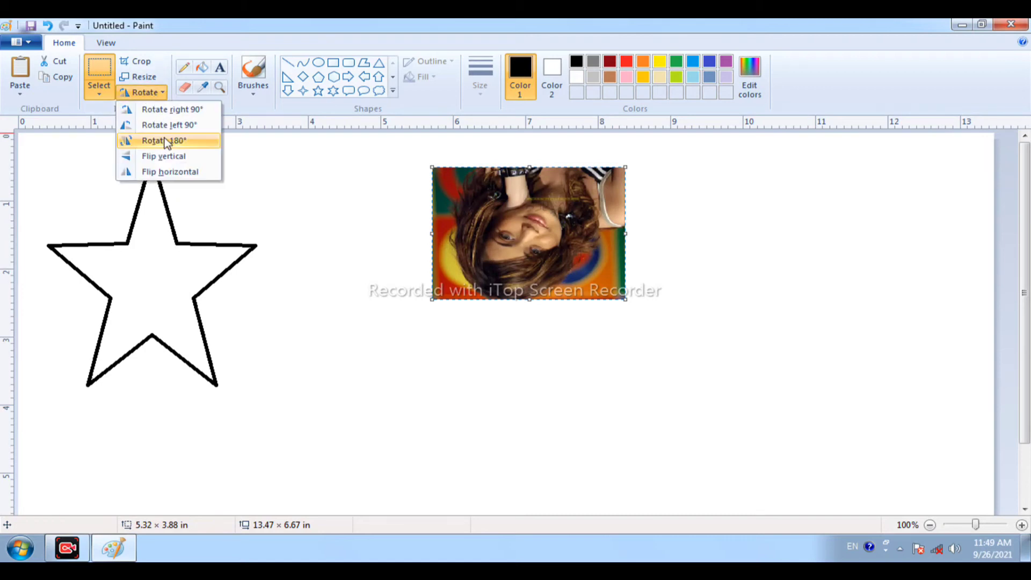
left_click(168, 159)
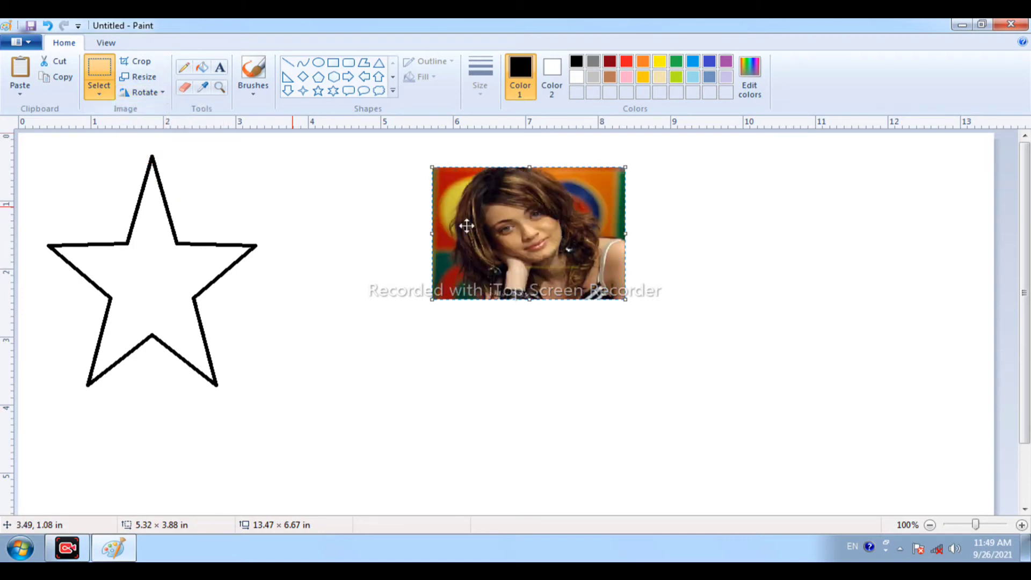
Step: Move the photo slightly down and closer to the star, and paste a copy of it on its far side
left_click_drag(525, 241, 470, 289)
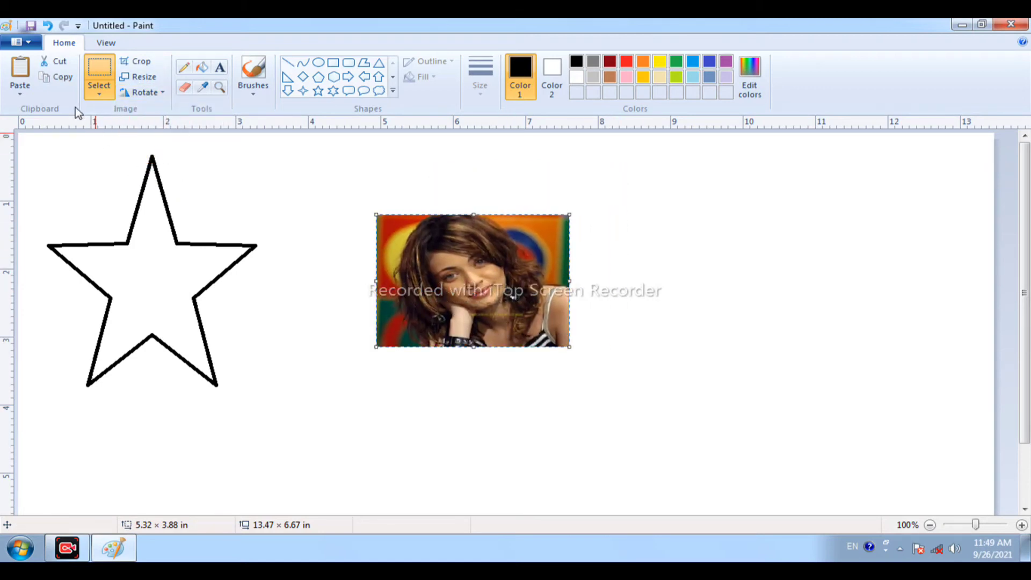
left_click(66, 78)
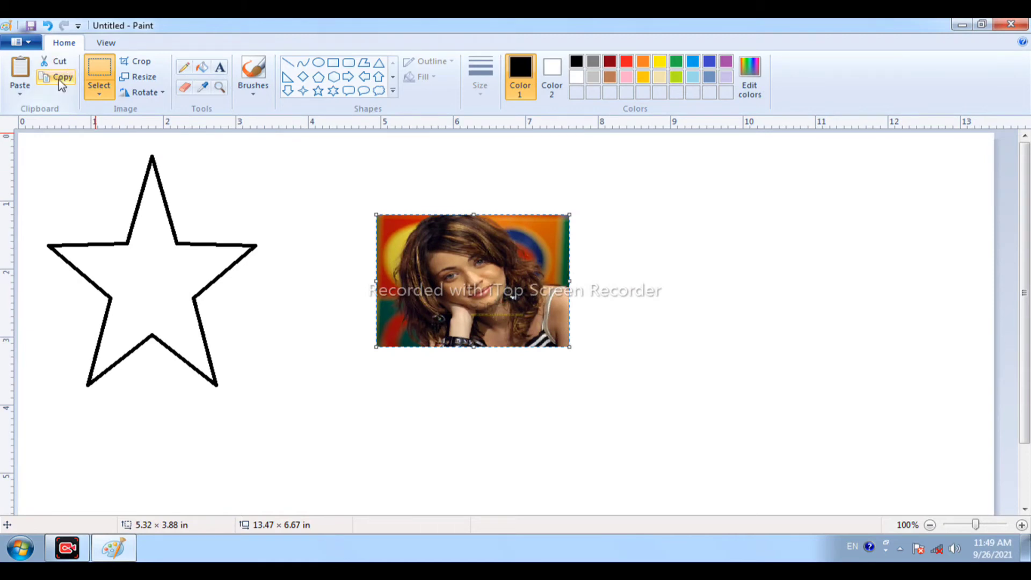
left_click(19, 76)
left_click_drag(88, 201, 712, 277)
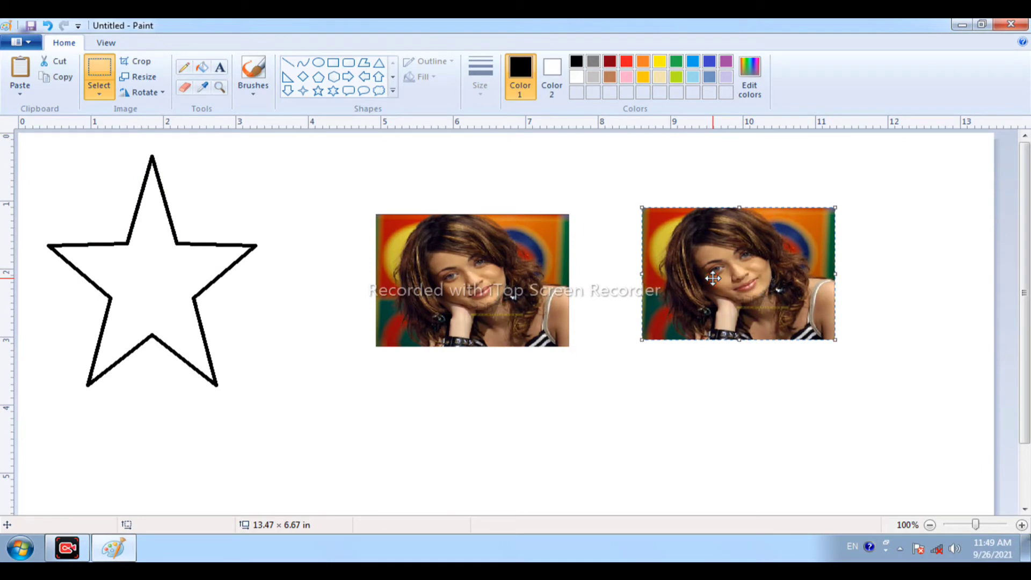
Step: Flip the copied photo horizontally, align it edge to edge with the original as a mirror image, and deselect it
left_click(145, 92)
left_click(179, 168)
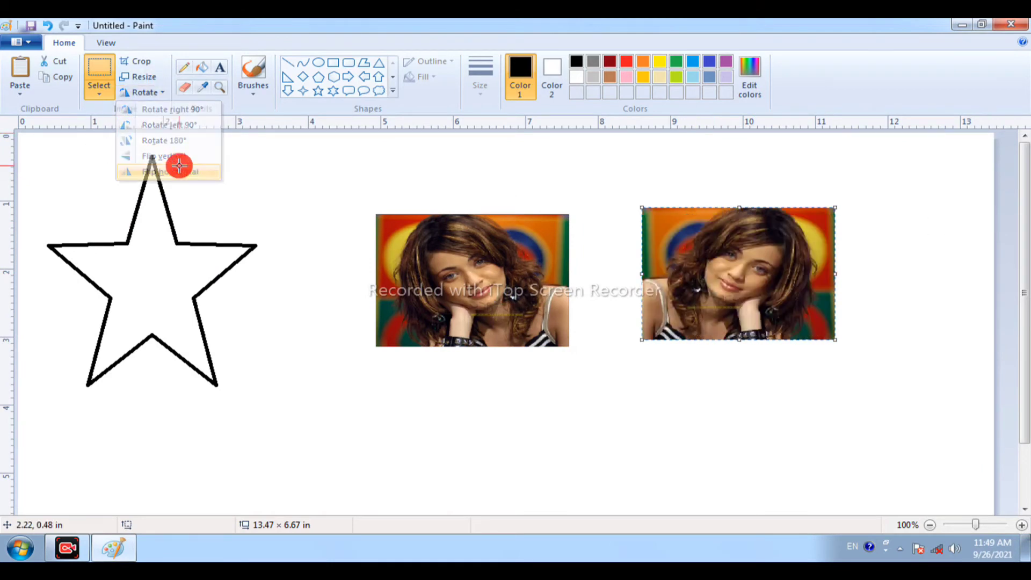
left_click_drag(721, 319, 646, 326)
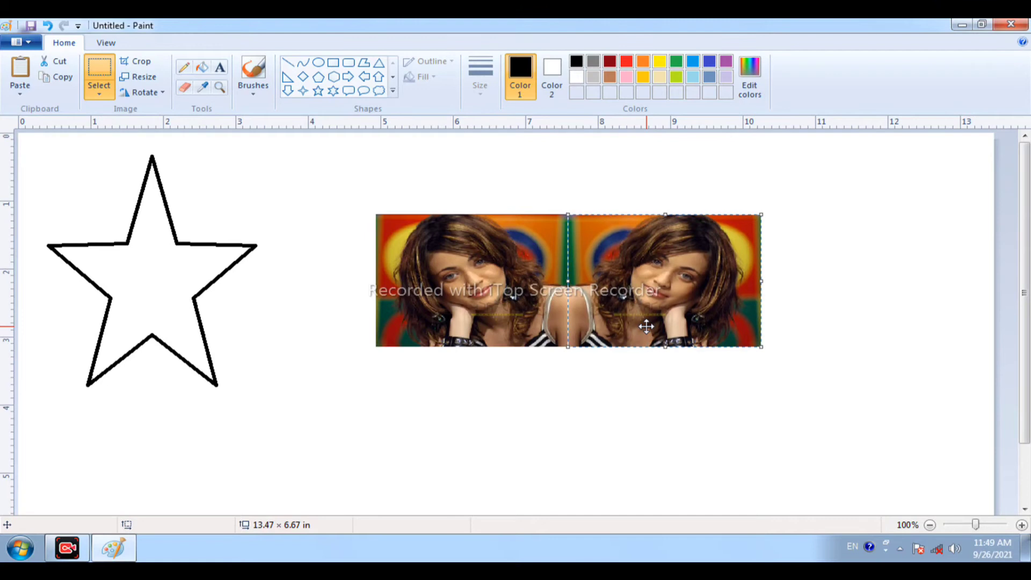
left_click(827, 247)
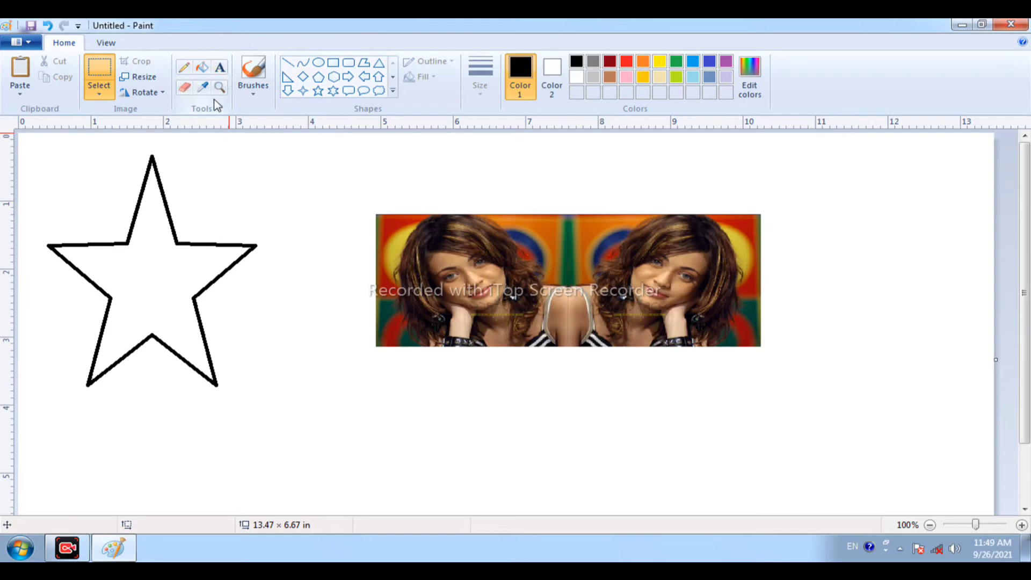
Step: Scribble a cursive word between the star and the photos and handwrite "HD" with more cursive strokes below them, using the black Pencil
left_click(188, 69)
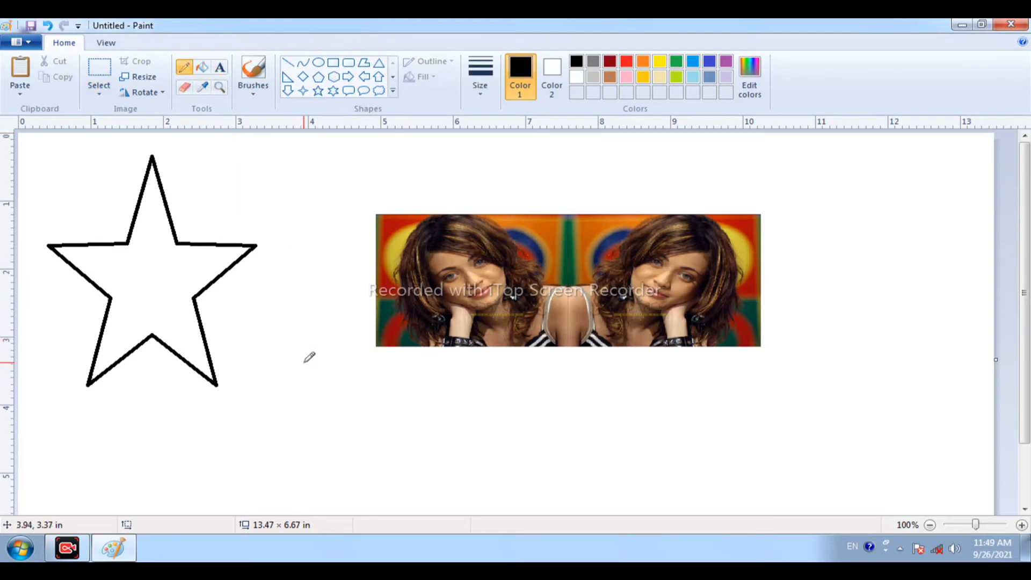
mouse_move(306, 405)
left_mouse_down()
mouse_move(308, 237)
mouse_move(322, 320)
mouse_move(495, 403)
left_mouse_up()
left_click_drag(553, 390, 557, 506)
left_click_drag(584, 414, 591, 502)
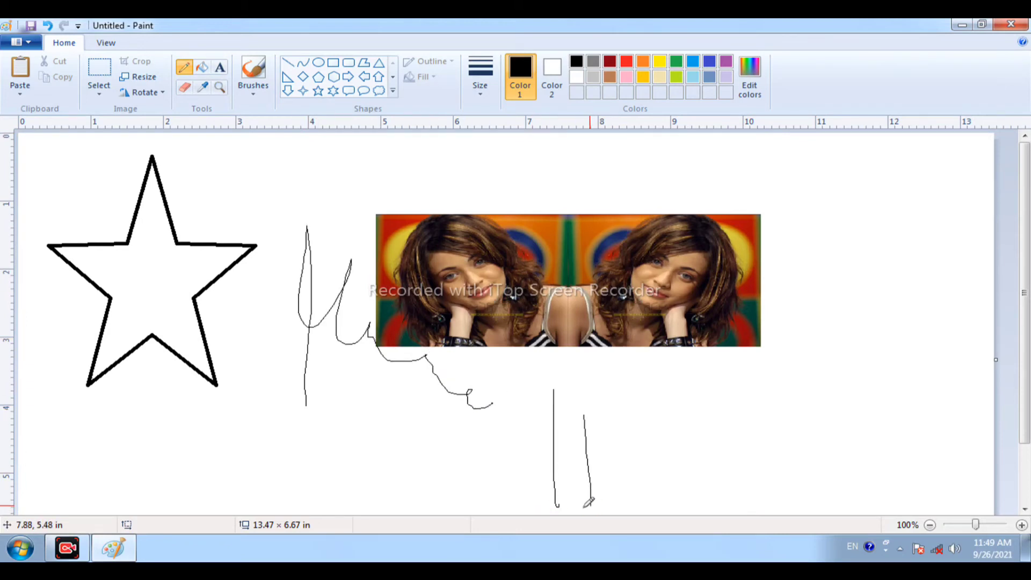
left_click_drag(550, 456, 593, 462)
mouse_move(613, 424)
left_mouse_down()
mouse_move(666, 450)
mouse_move(622, 437)
mouse_move(639, 475)
left_mouse_up()
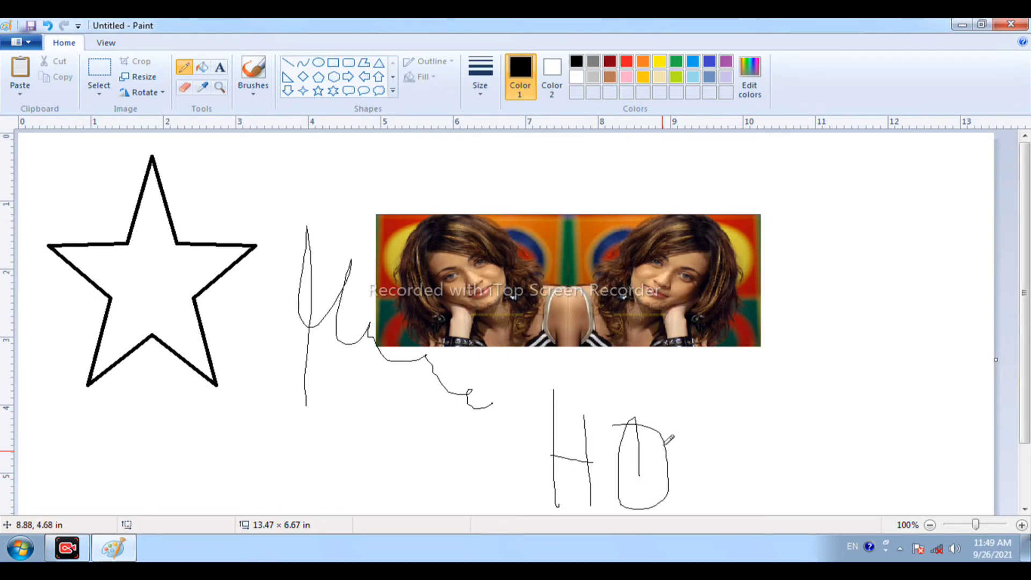
mouse_move(763, 449)
left_mouse_down()
mouse_move(781, 476)
mouse_move(873, 470)
left_mouse_up()
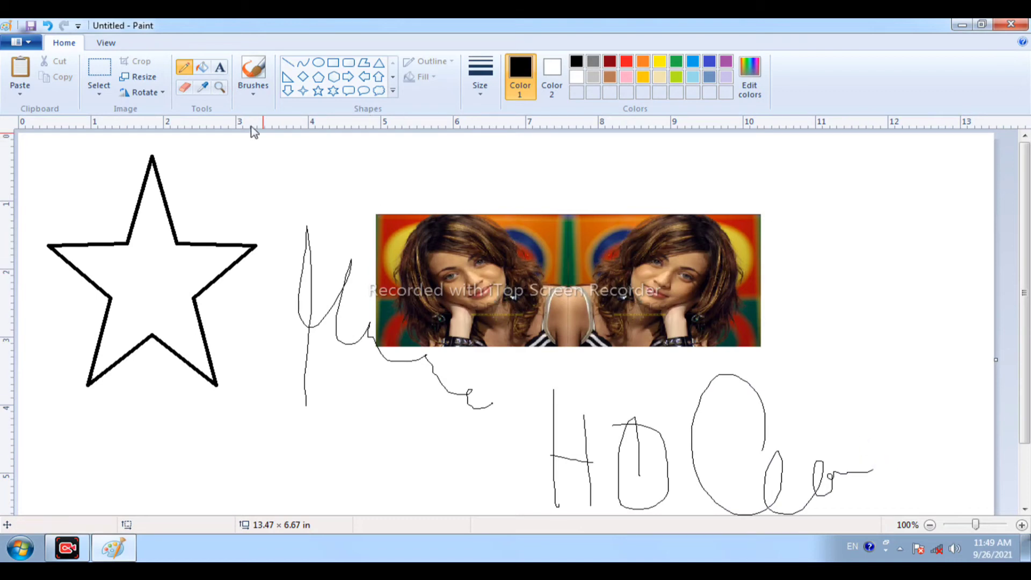
Step: Using the thickest Pencil size, draw a black wavy line above the photos, a much thicker squiggle beside it and a looping stroke below that squiggle
left_click(478, 89)
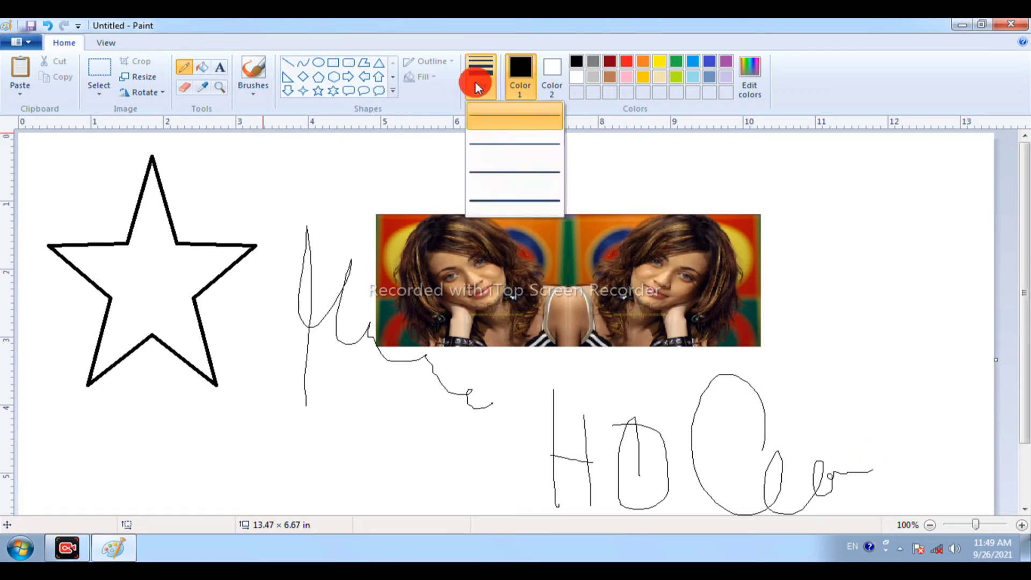
left_click(516, 200)
mouse_move(346, 181)
left_mouse_down()
mouse_move(409, 193)
mouse_move(476, 168)
mouse_move(577, 160)
mouse_move(663, 174)
mouse_move(692, 193)
left_mouse_up()
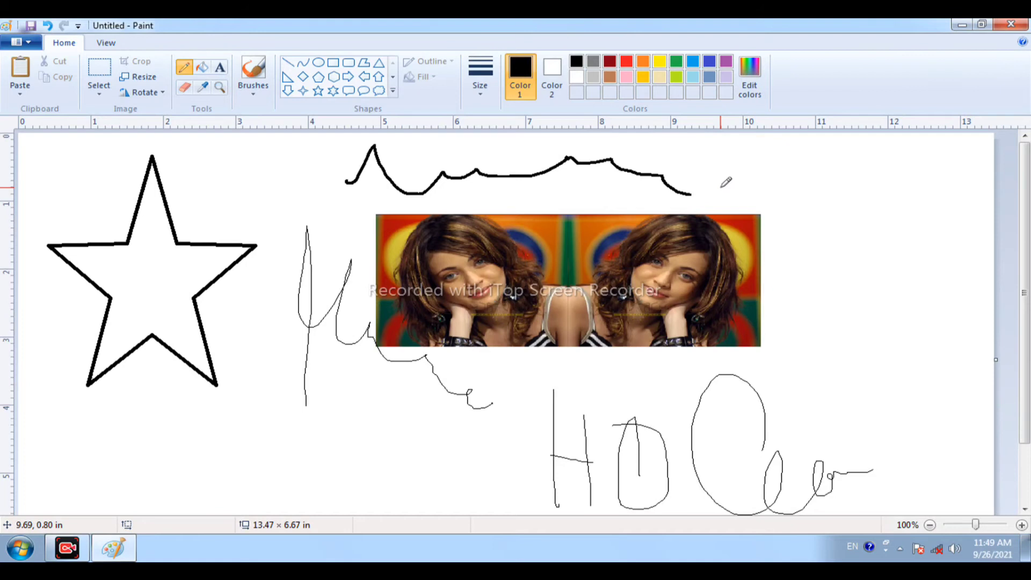
mouse_move(708, 188)
left_mouse_down()
mouse_move(782, 201)
mouse_move(785, 186)
mouse_move(880, 188)
left_mouse_up()
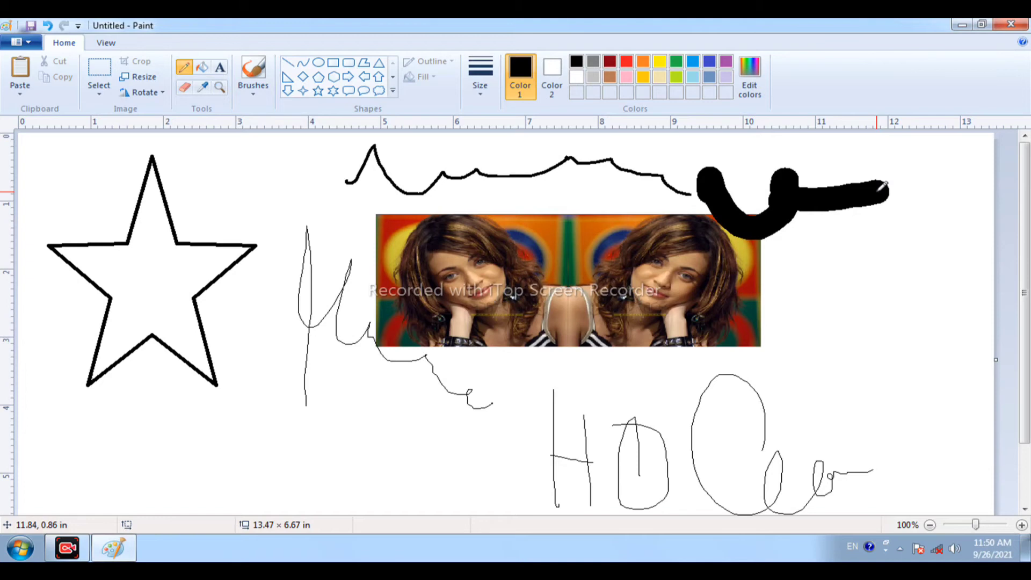
mouse_move(859, 317)
left_mouse_down()
mouse_move(826, 331)
mouse_move(852, 380)
mouse_move(881, 400)
left_mouse_up()
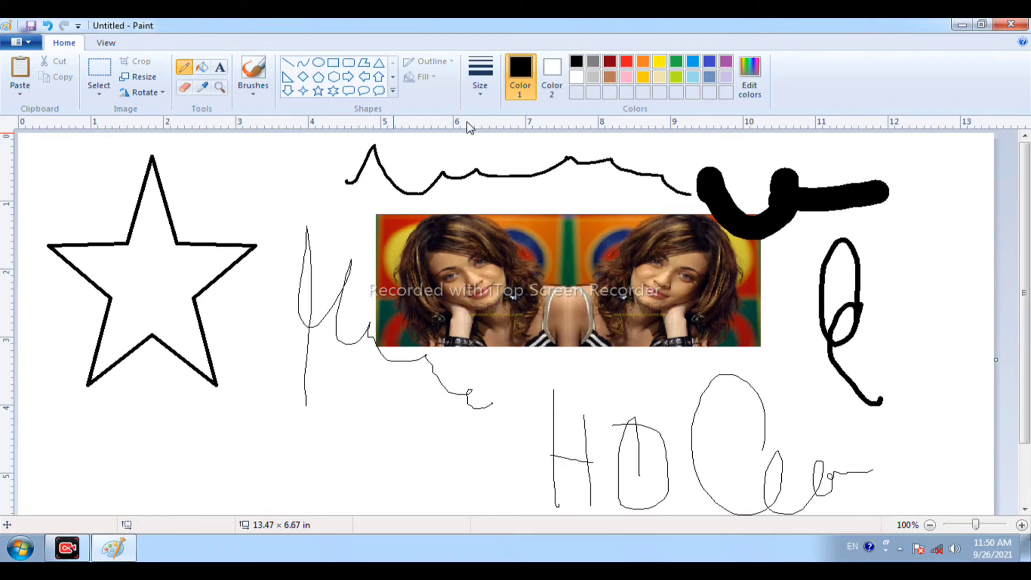
Step: Fill the star and the handwritten letter D with yellow
left_click(202, 68)
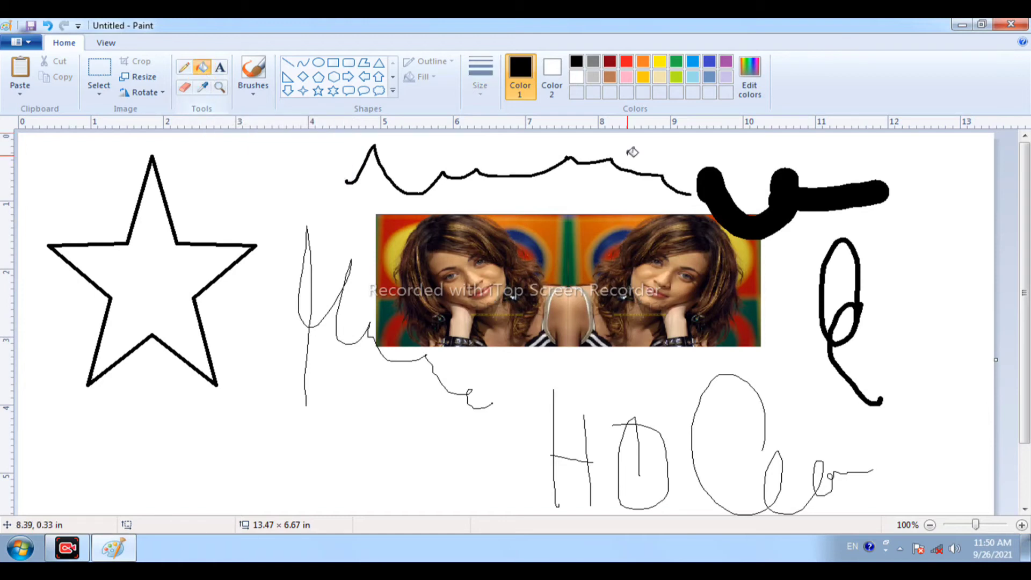
left_click(663, 61)
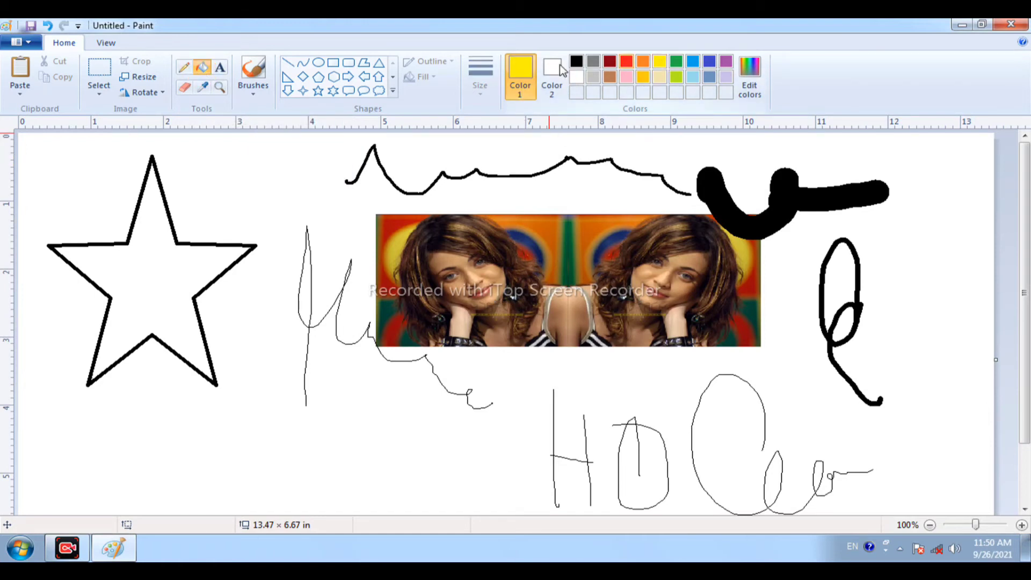
left_click(162, 262)
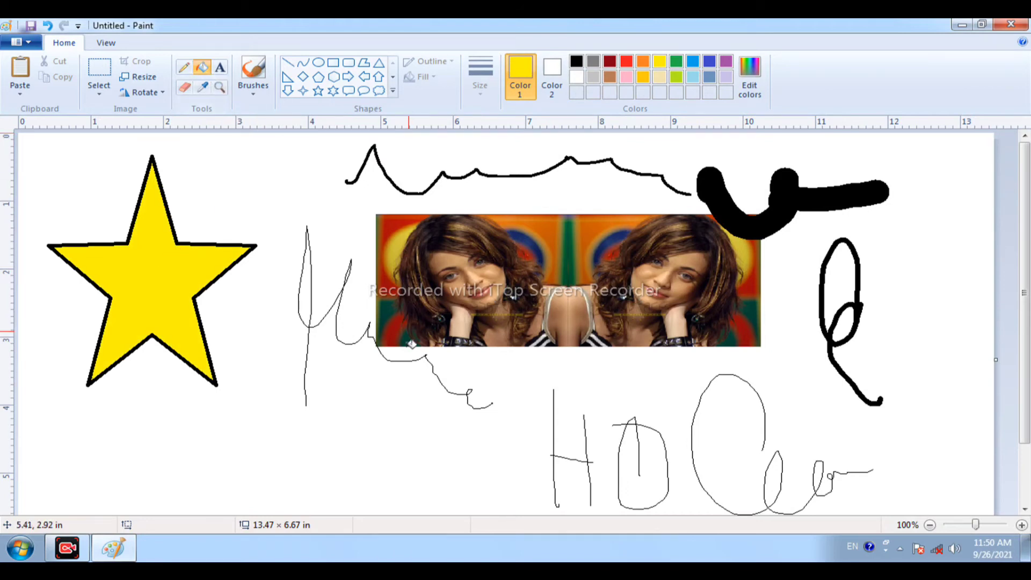
left_click(648, 483)
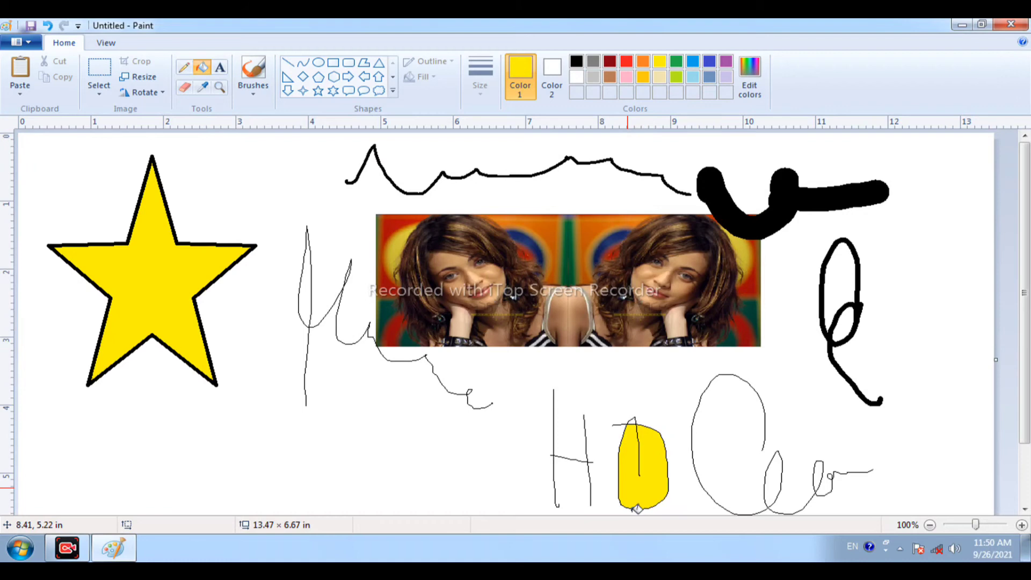
Step: Fill the white canvas background with yellow and undo that fill
left_click(330, 358)
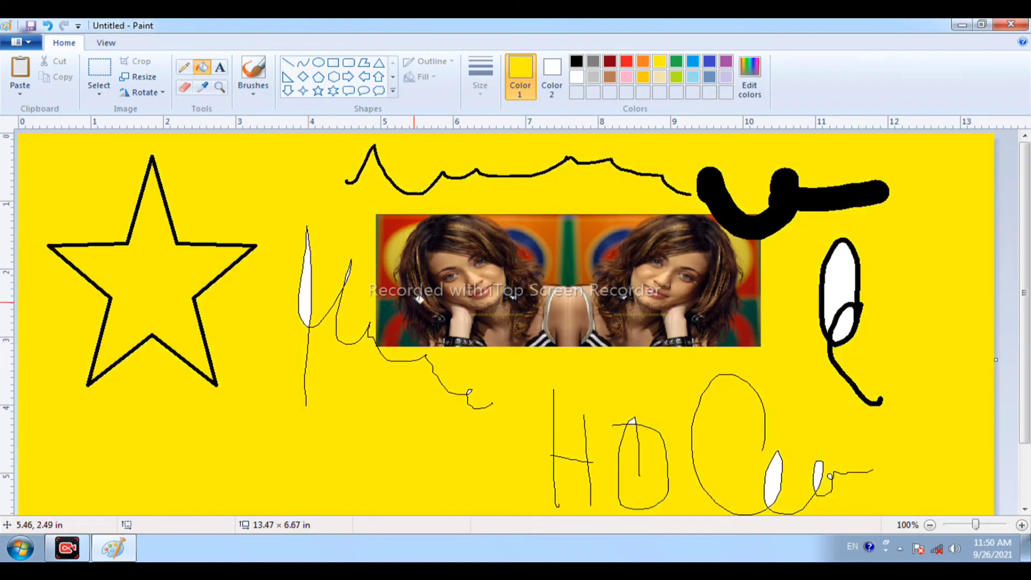
left_click(48, 26)
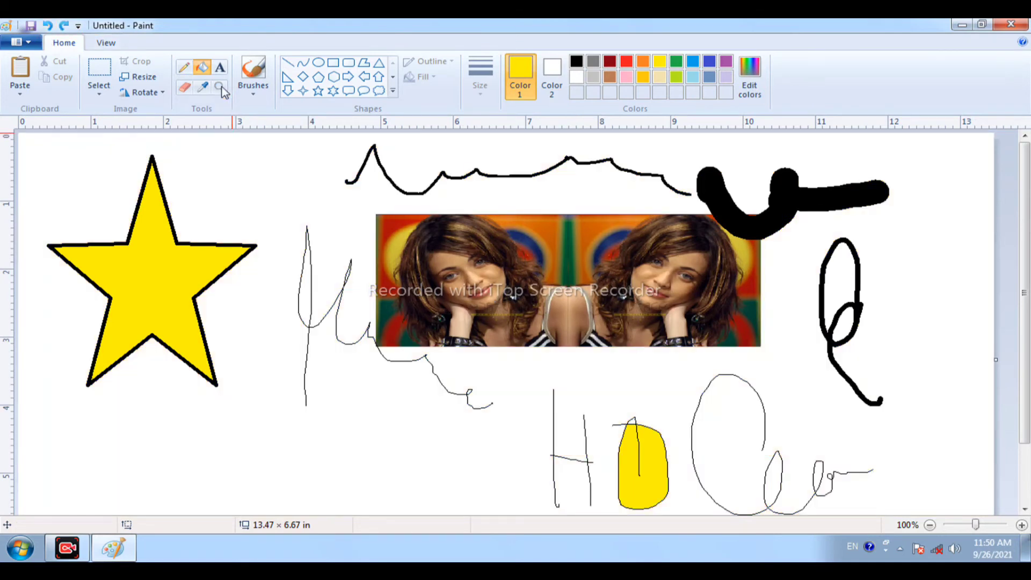
Step: Add a yellow text box below the cursive word containing "jkbhkjhk"
left_click(220, 71)
left_click(275, 449)
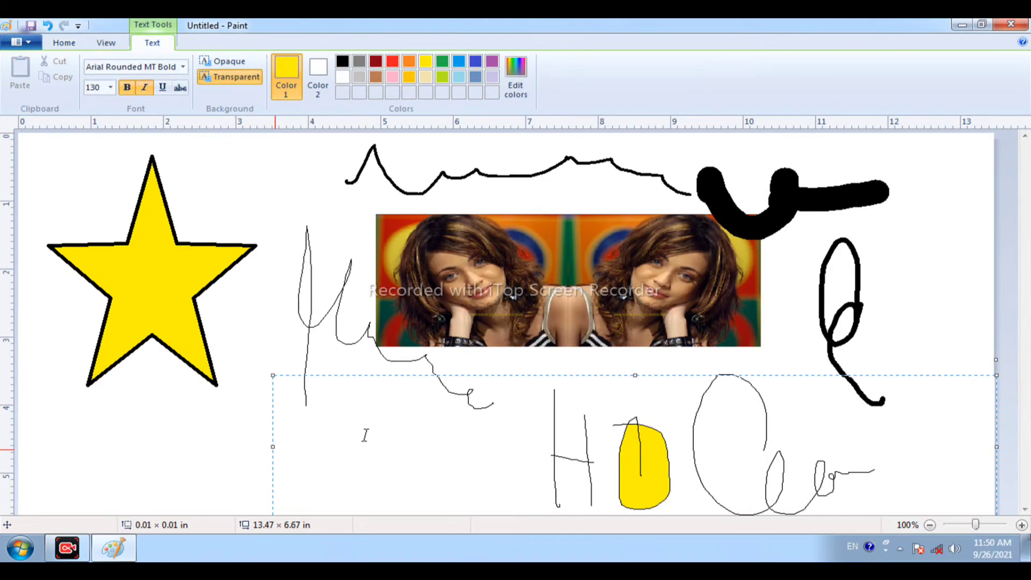
type("jkbhkjhk")
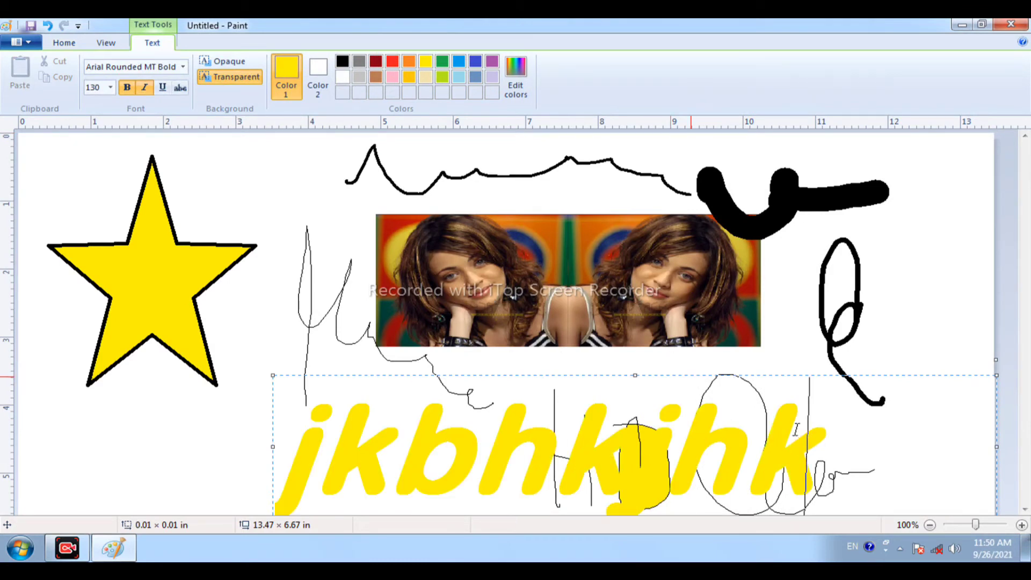
Step: Remove bold from the whole "jkbhkjhk" text, set its font size to 26 and place it on the canvas
left_click_drag(811, 436, 280, 467)
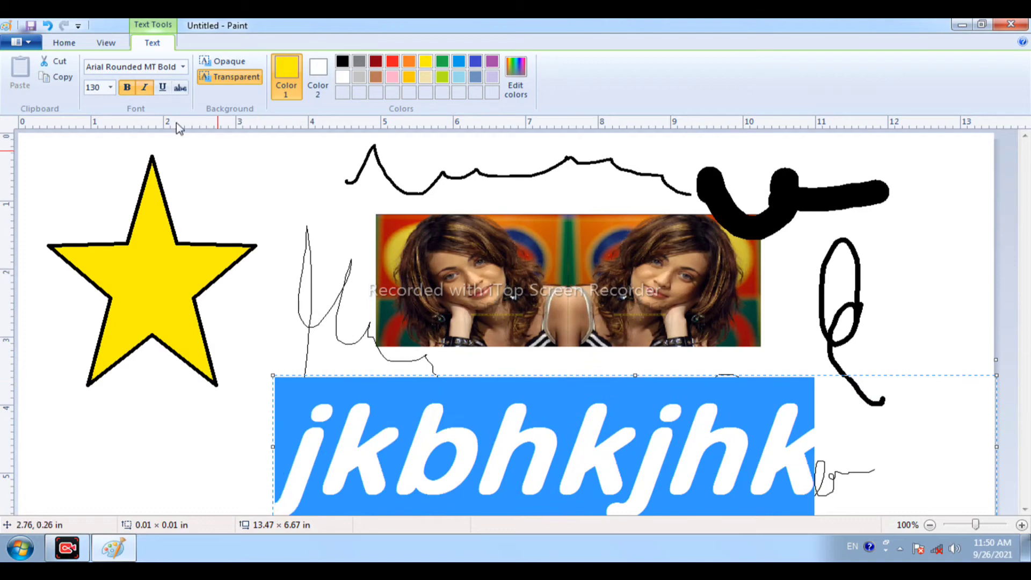
left_click(127, 90)
left_click(111, 88)
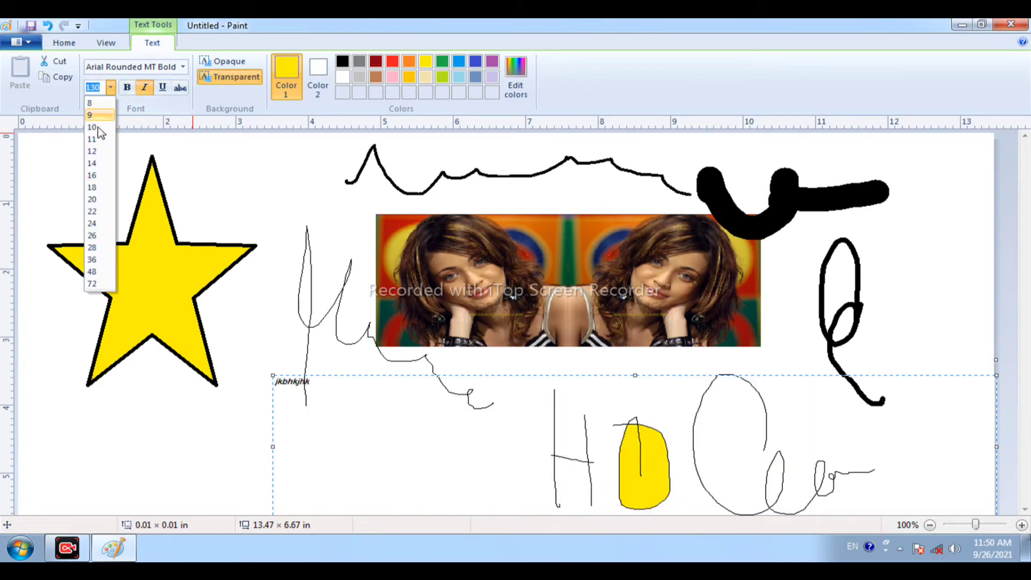
left_click(103, 235)
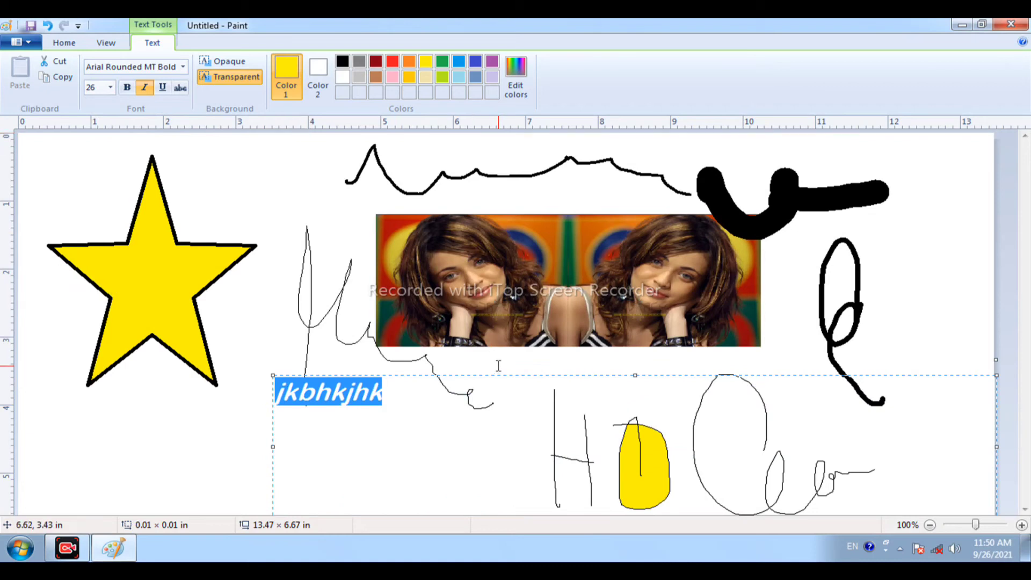
left_click(499, 365)
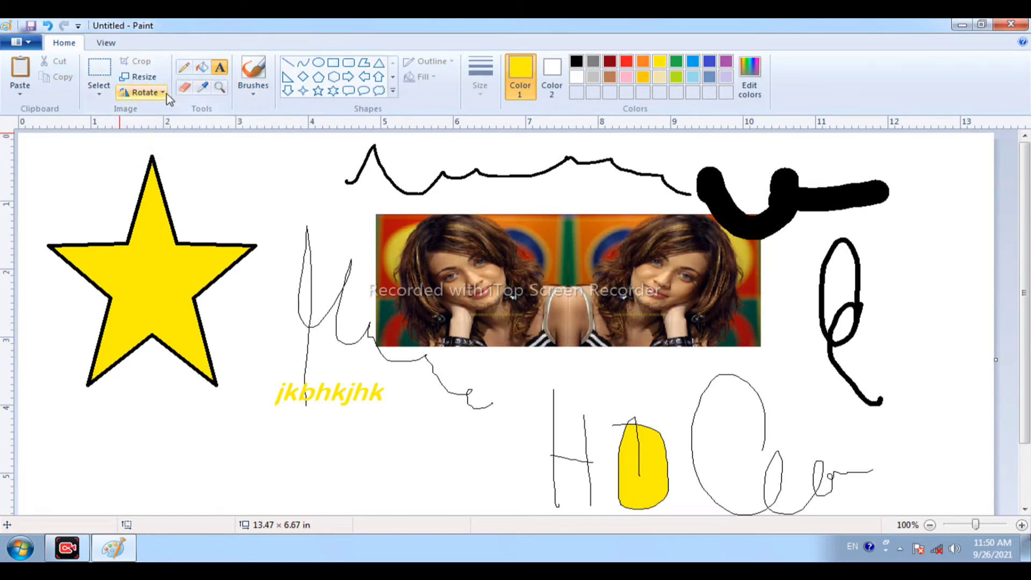
Step: Enlarge the Eraser and erase the handwriting, the yellow text and most of the loop stroke around and below the photos
left_click(185, 87)
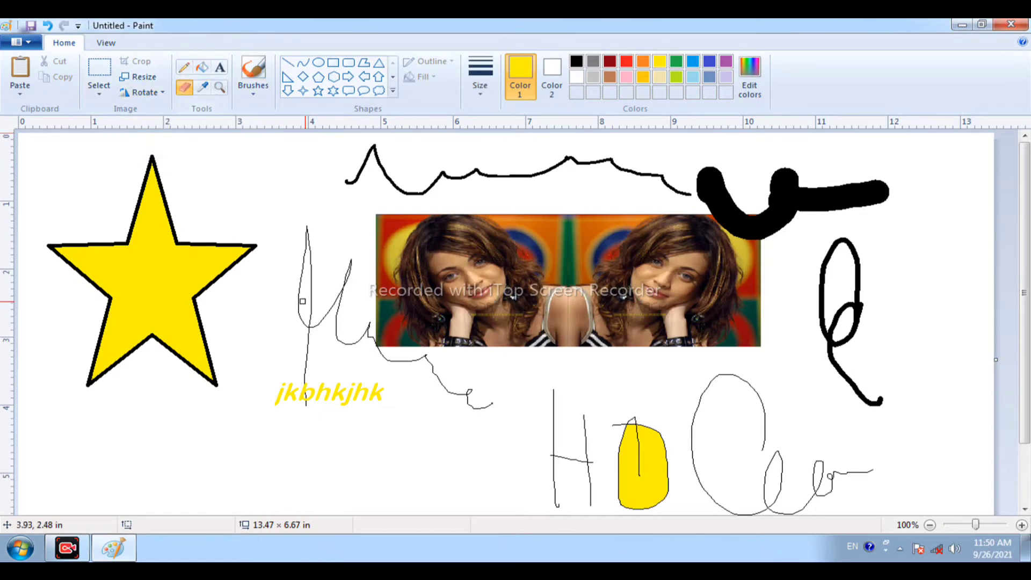
mouse_move(319, 234)
left_mouse_down()
mouse_move(307, 268)
mouse_move(312, 260)
mouse_move(313, 310)
mouse_move(309, 286)
left_mouse_up()
key("ctrl+plus")
key("ctrl+plus")
key("ctrl+plus")
key("ctrl+plus")
key("ctrl+plus")
key("ctrl+plus")
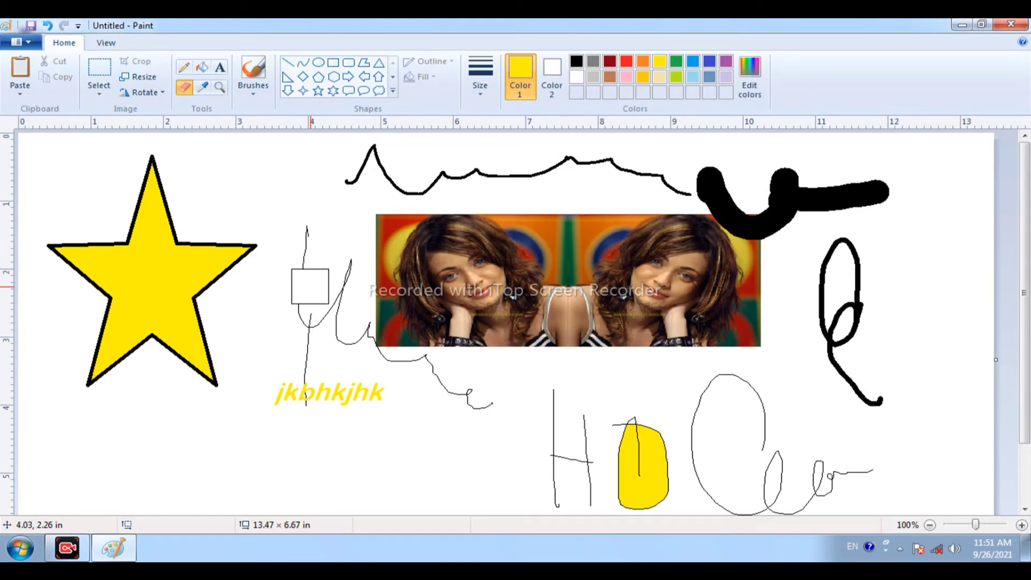
mouse_move(310, 286)
left_mouse_down()
mouse_move(322, 233)
mouse_move(321, 313)
mouse_move(305, 250)
mouse_move(306, 360)
mouse_move(319, 396)
mouse_move(297, 392)
mouse_move(369, 405)
mouse_move(337, 322)
mouse_move(348, 255)
mouse_move(363, 383)
mouse_move(406, 391)
mouse_move(392, 366)
mouse_move(421, 365)
mouse_move(475, 413)
mouse_move(636, 416)
mouse_move(725, 483)
mouse_move(708, 500)
mouse_move(660, 481)
mouse_move(551, 405)
mouse_move(754, 355)
mouse_move(806, 352)
mouse_move(806, 485)
mouse_move(828, 493)
mouse_move(840, 474)
mouse_move(764, 460)
mouse_move(803, 405)
mouse_move(848, 235)
mouse_move(859, 392)
left_mouse_up()
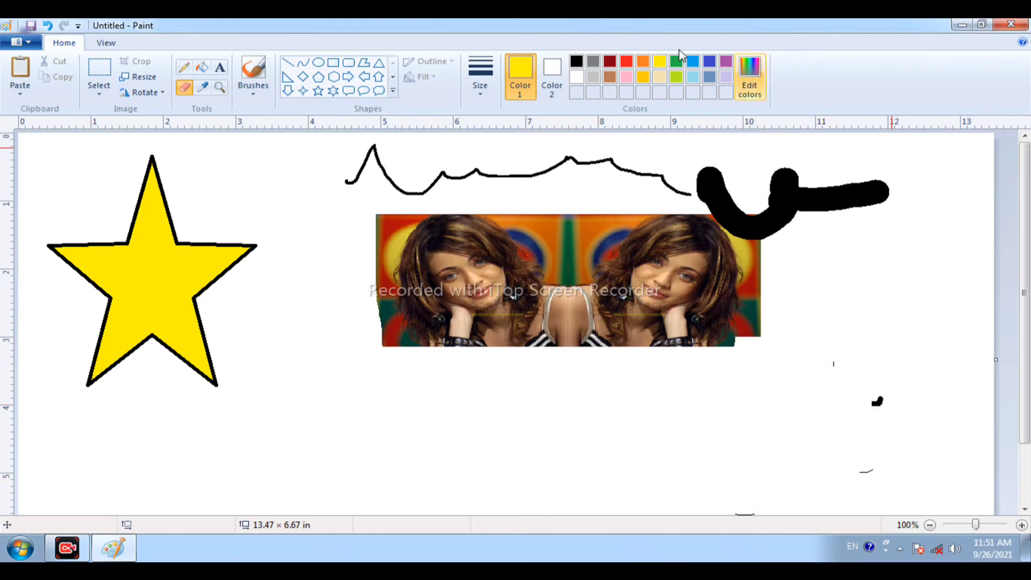
Step: Sample a dark blue and finally a tan skin tone from the photo as Color 1 with the Color picker
left_click(205, 91)
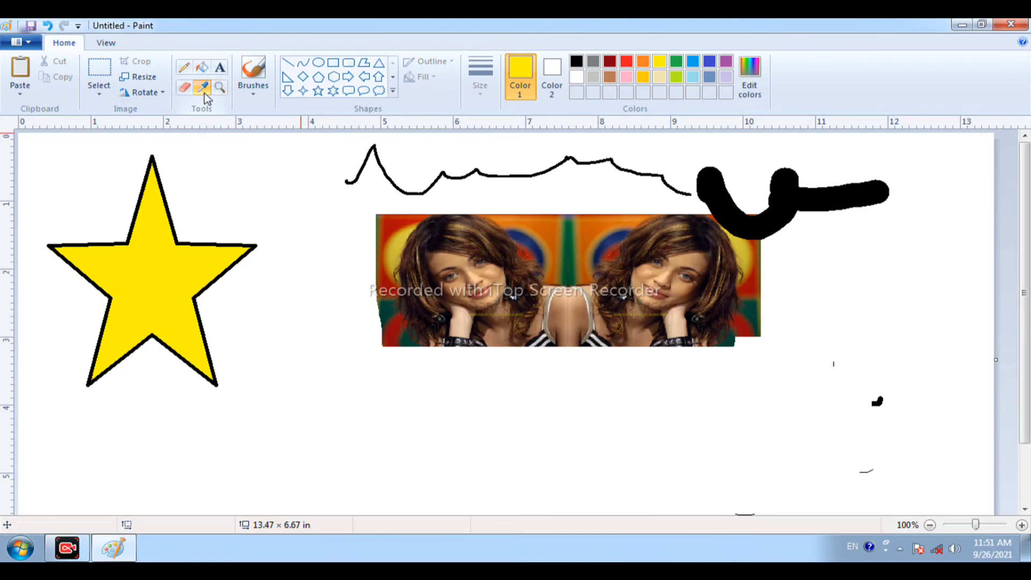
left_click(184, 87)
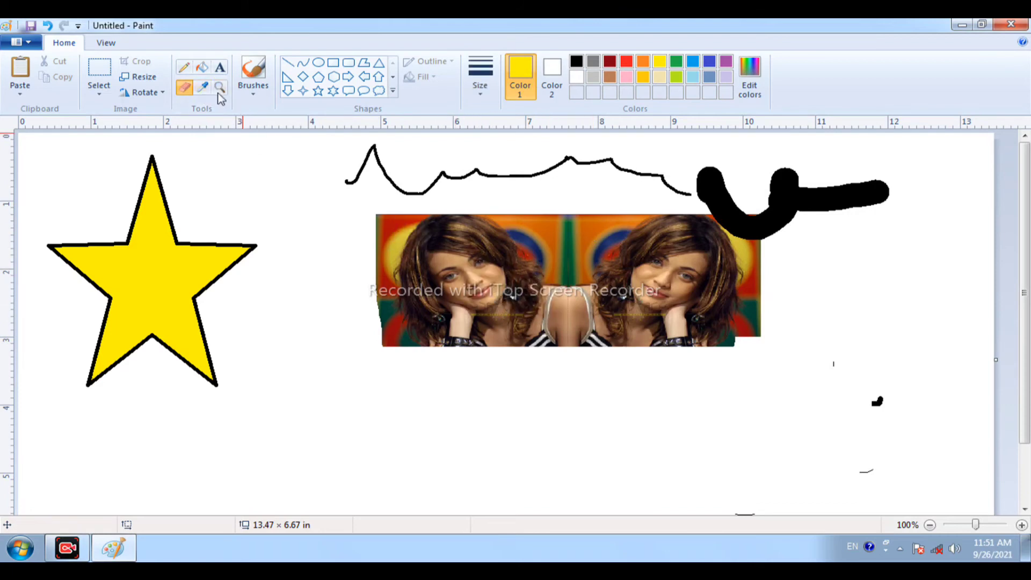
left_click(209, 90)
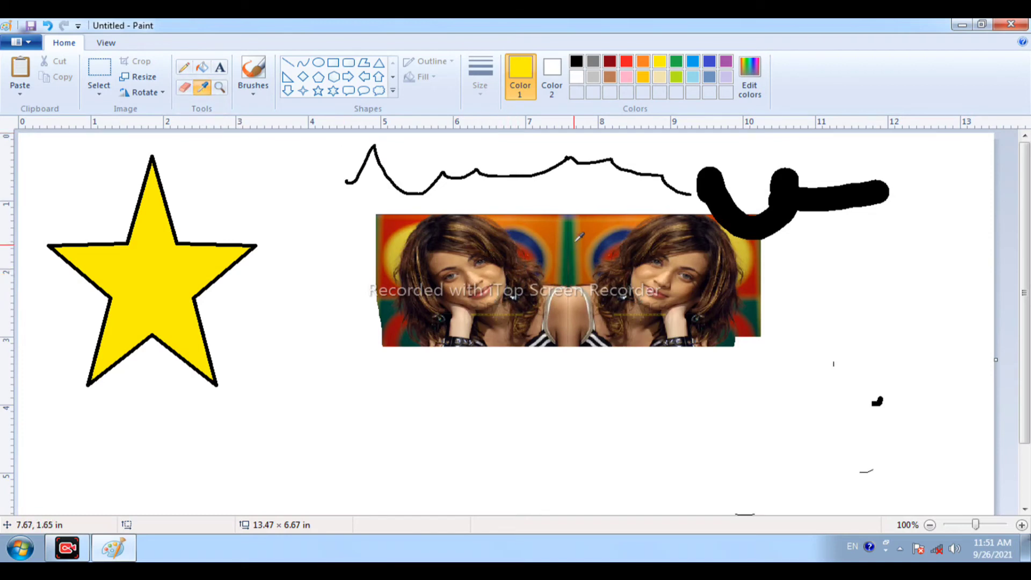
left_click(541, 245)
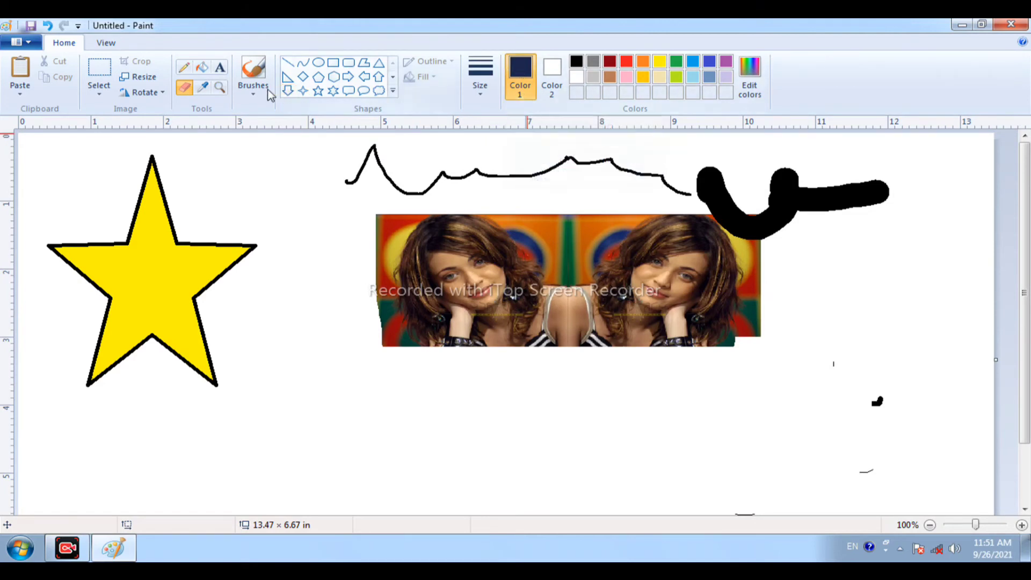
left_click(204, 87)
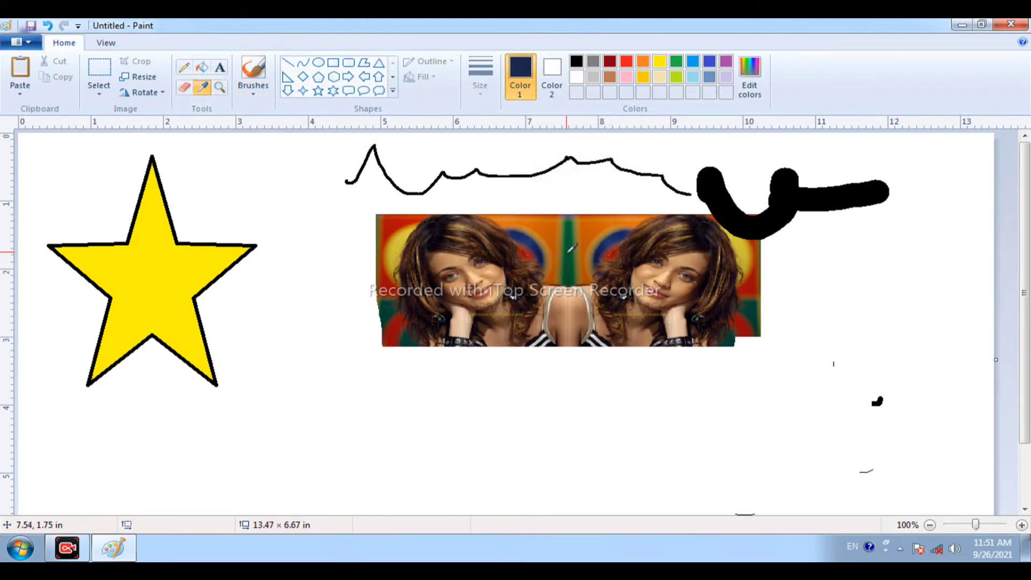
left_click(491, 276)
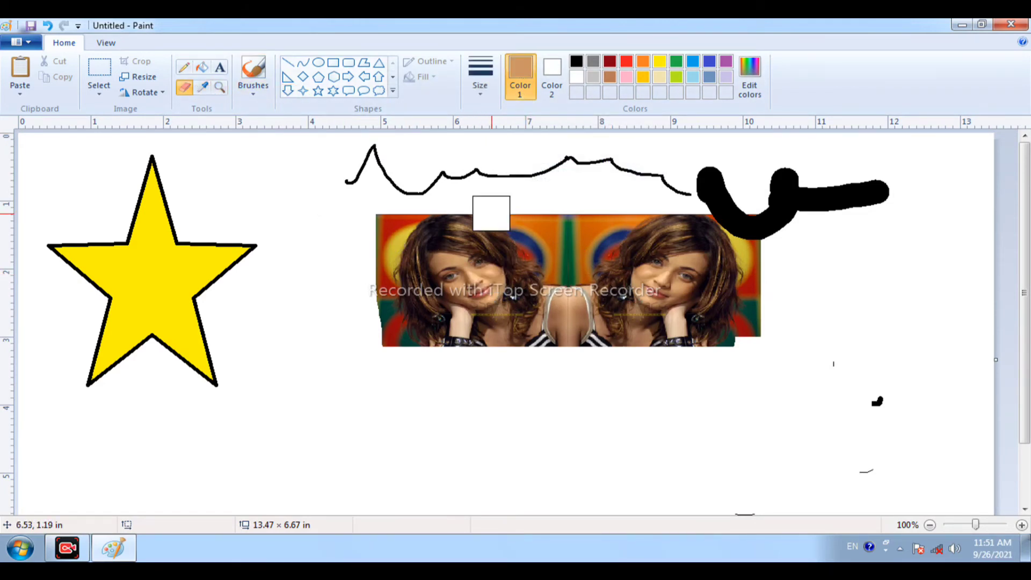
Step: Fill the white canvas background with the sampled tan color
left_click(203, 68)
left_click(513, 417)
left_click(513, 418)
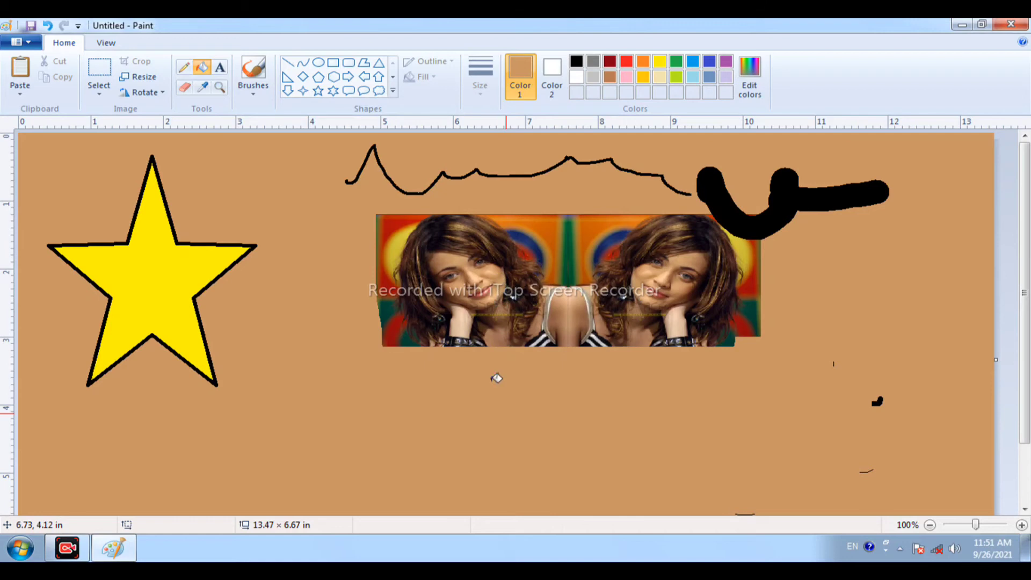
Step: Examine the photos with the Magnifier, zooming in to 400% and back out to end at 50%
left_click(220, 87)
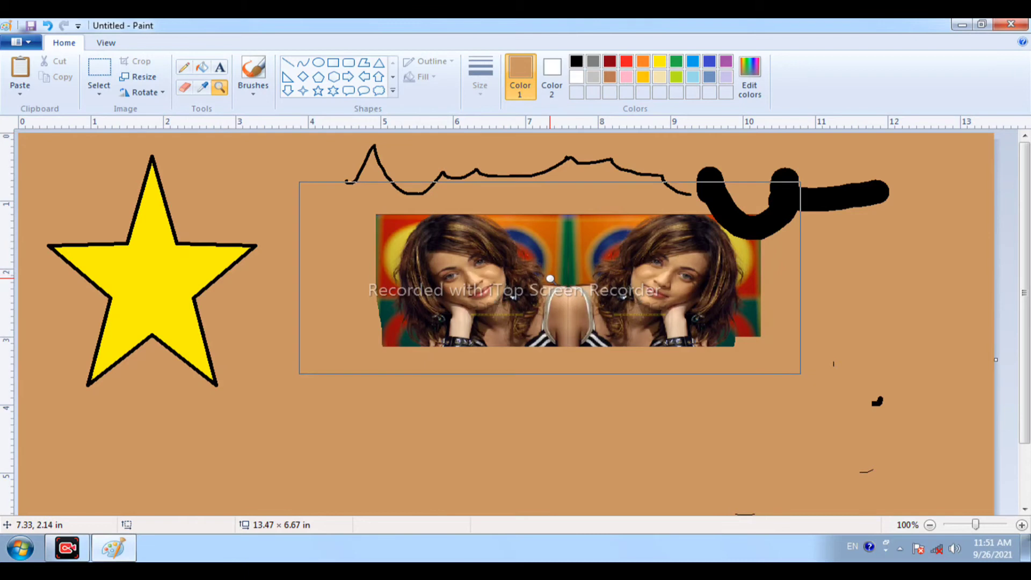
left_click(550, 278)
left_click(542, 278)
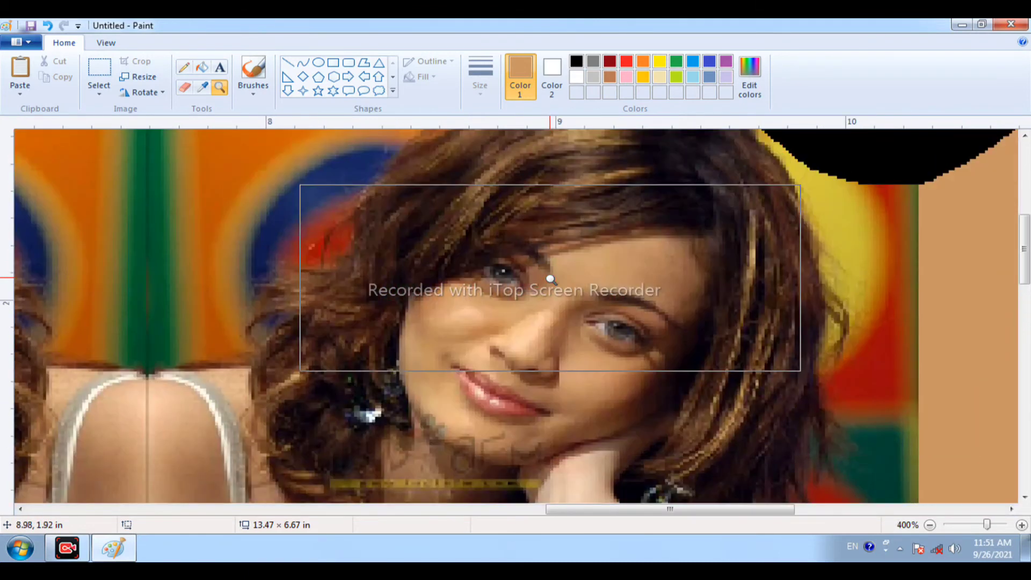
right_click(534, 278)
right_click(534, 278)
right_click(426, 270)
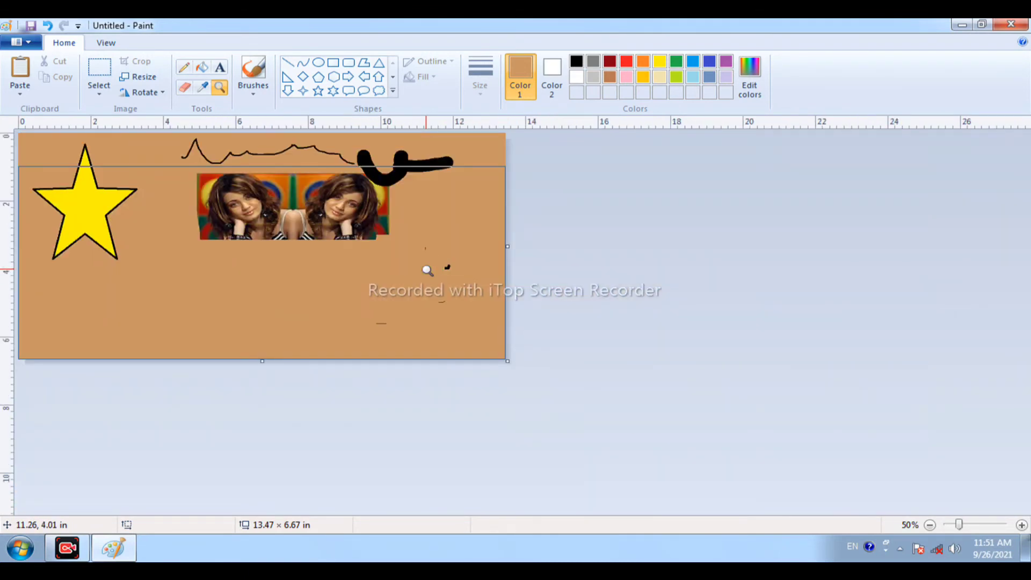
left_click(364, 257)
scroll(504, 263, "up", 2)
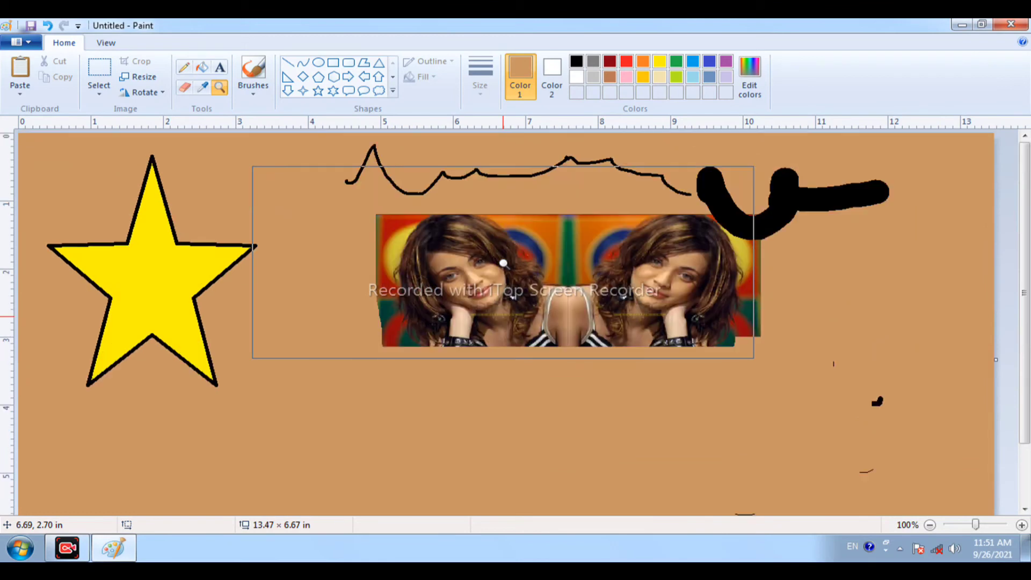
left_click(503, 263)
left_click(504, 263)
right_click(503, 263)
right_click(502, 259)
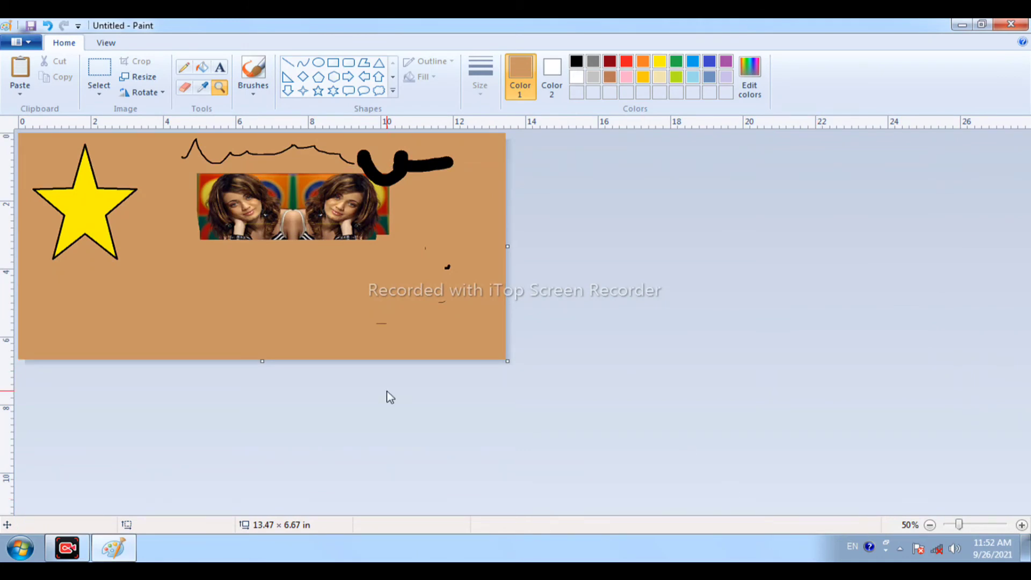
Step: Enlarge the canvas to about 25.27 × 10.62 in
left_click_drag(507, 363, 936, 495)
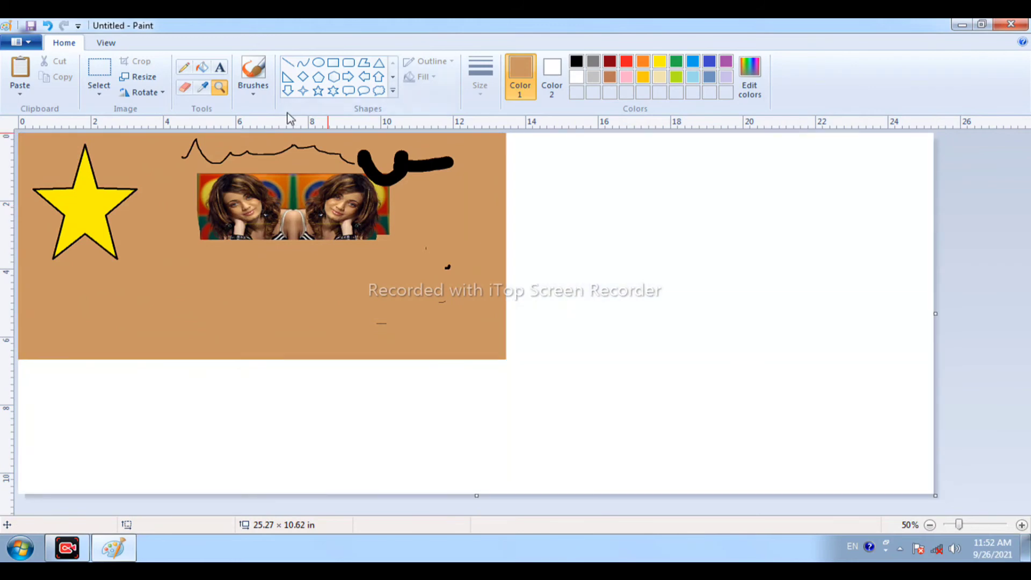
Step: Try filling the added white canvas area with tan, and undo that fill
left_click(206, 70)
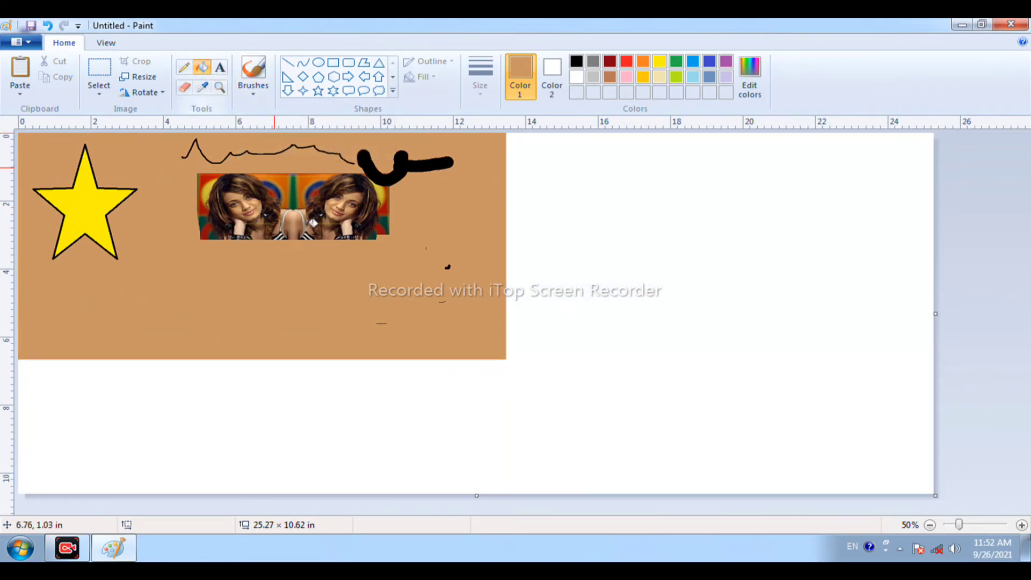
left_click(649, 191)
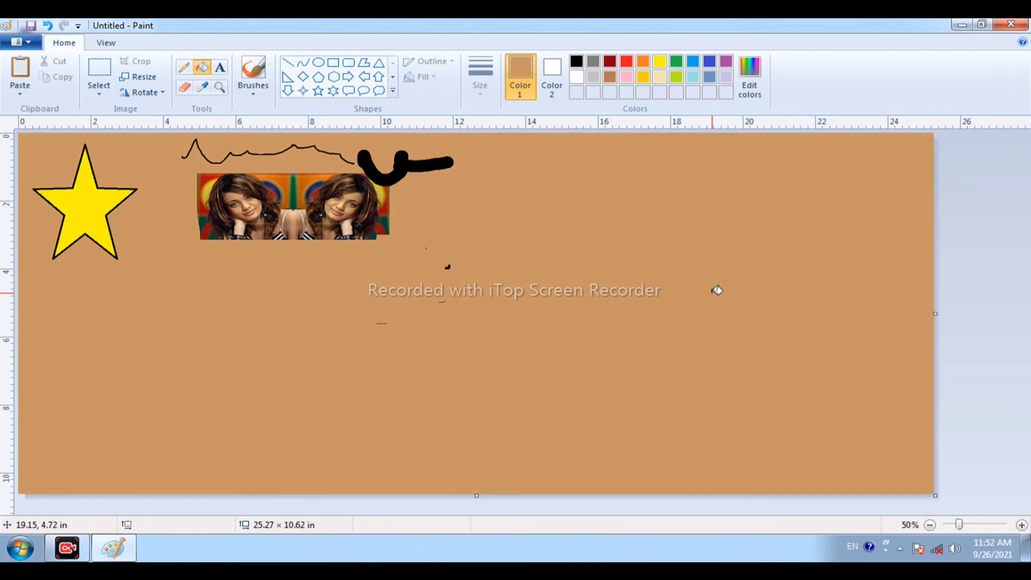
key("ctrl+z")
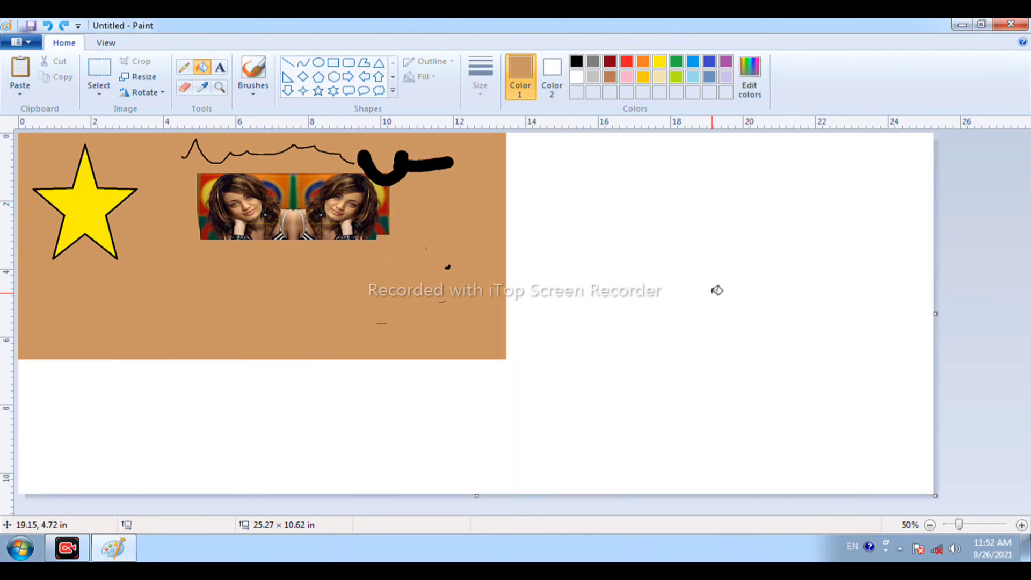
Step: Spray scattered tan marks and loops across the added white canvas area with the Airbrush
left_click(268, 94)
left_click(346, 119)
left_click(642, 218)
left_click_drag(699, 225, 646, 319)
left_click_drag(748, 336, 742, 222)
left_click_drag(765, 274, 779, 299)
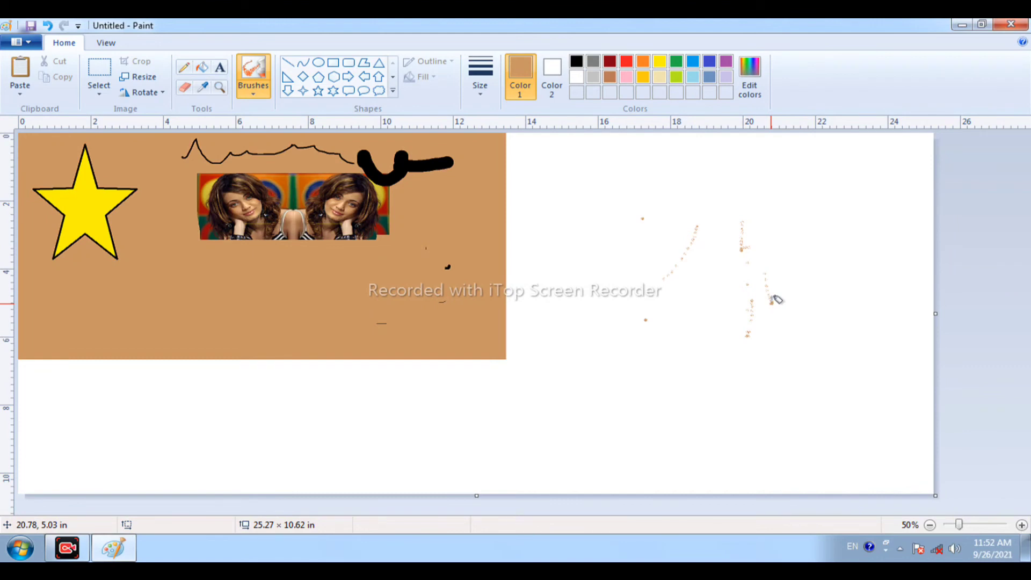
mouse_move(820, 204)
left_mouse_down()
mouse_move(700, 288)
mouse_move(821, 179)
mouse_move(642, 205)
mouse_move(668, 237)
mouse_move(814, 292)
mouse_move(805, 357)
mouse_move(624, 350)
mouse_move(645, 397)
mouse_move(472, 372)
mouse_move(497, 407)
mouse_move(525, 380)
left_mouse_up()
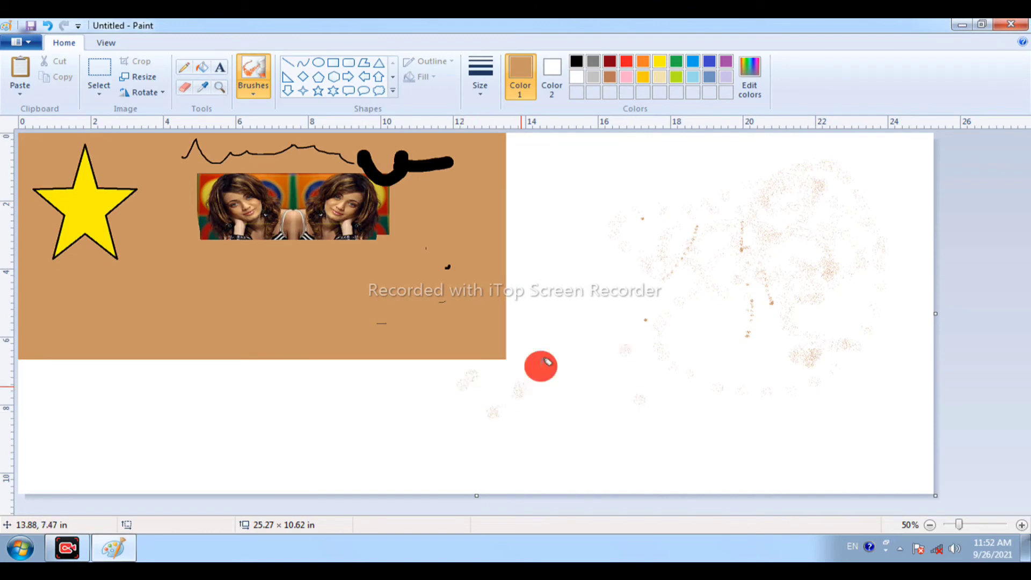
left_click(569, 223)
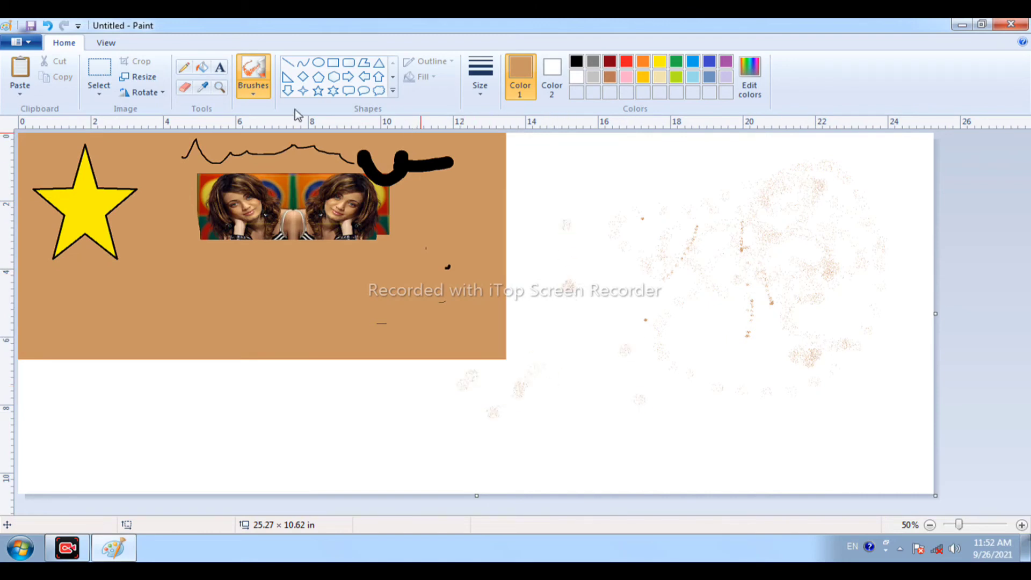
Step: Draw a tan zigzag on the white area with Calligraphy brush 2, and a thin wavy line below it with the regular Brush
left_click(253, 91)
left_click(317, 118)
mouse_move(534, 251)
left_mouse_down()
mouse_move(592, 249)
mouse_move(607, 357)
left_mouse_up()
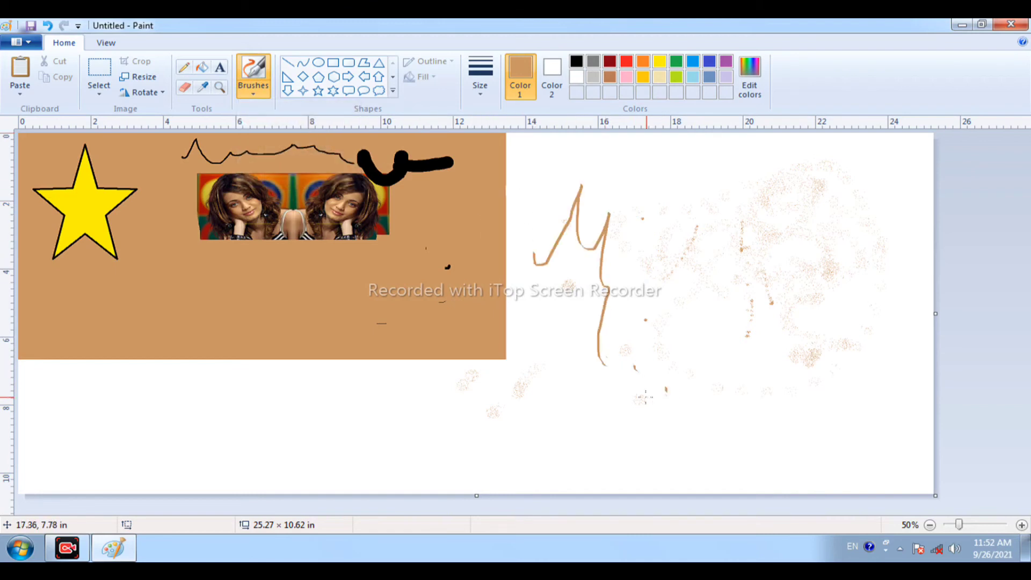
left_click(253, 91)
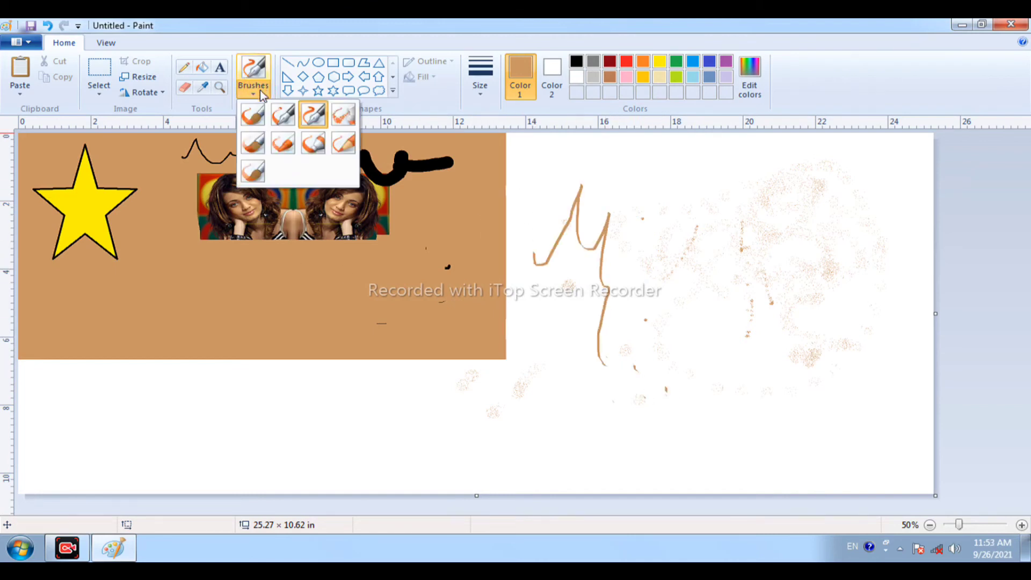
left_click(252, 118)
mouse_move(334, 406)
left_mouse_down()
mouse_move(428, 458)
mouse_move(479, 401)
mouse_move(658, 460)
left_mouse_up()
Step: Paint several thick tan strokes over the sprayed white area with the Oil brush
left_click(253, 92)
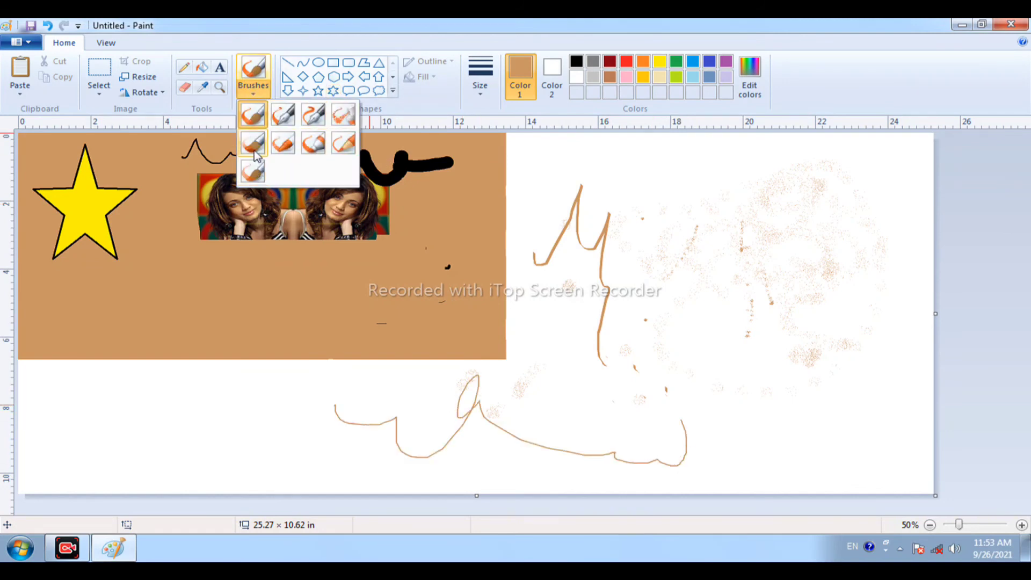
left_click(283, 143)
left_click_drag(723, 307, 778, 334)
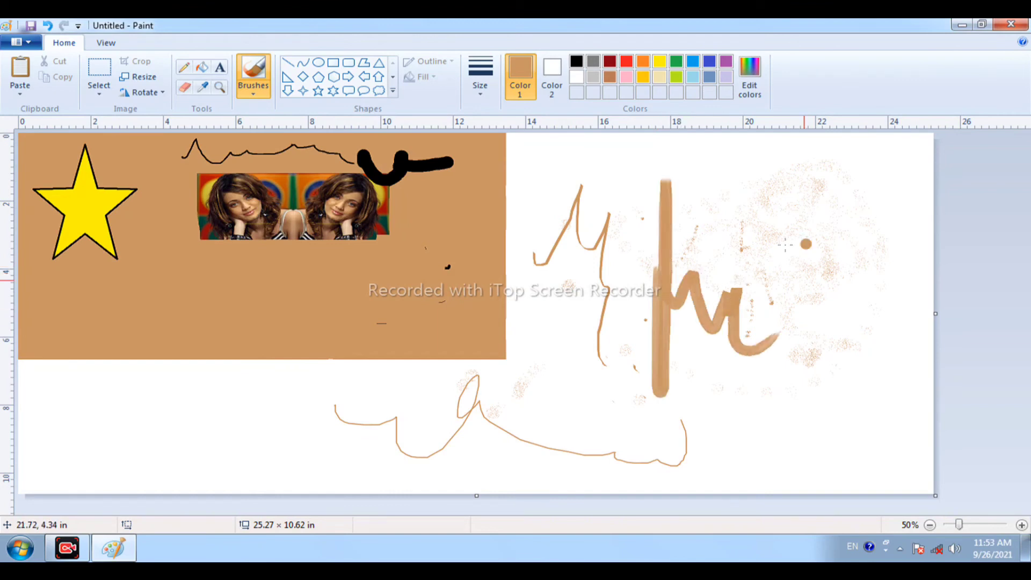
mouse_move(620, 243)
left_mouse_down()
mouse_move(645, 200)
mouse_move(626, 325)
mouse_move(706, 358)
left_mouse_up()
mouse_move(815, 307)
left_mouse_down()
mouse_move(823, 388)
mouse_move(865, 393)
left_mouse_up()
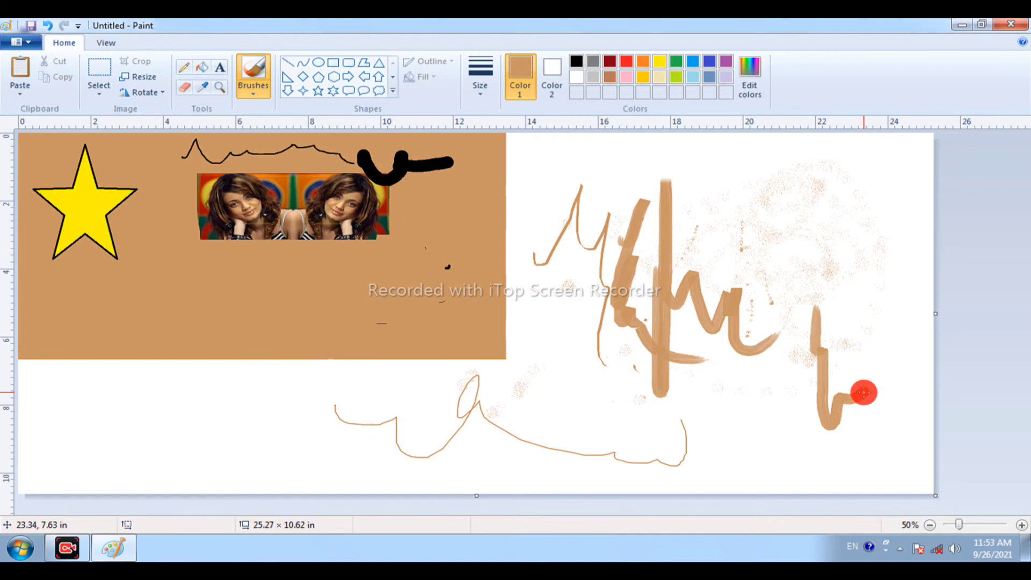
left_click(259, 97)
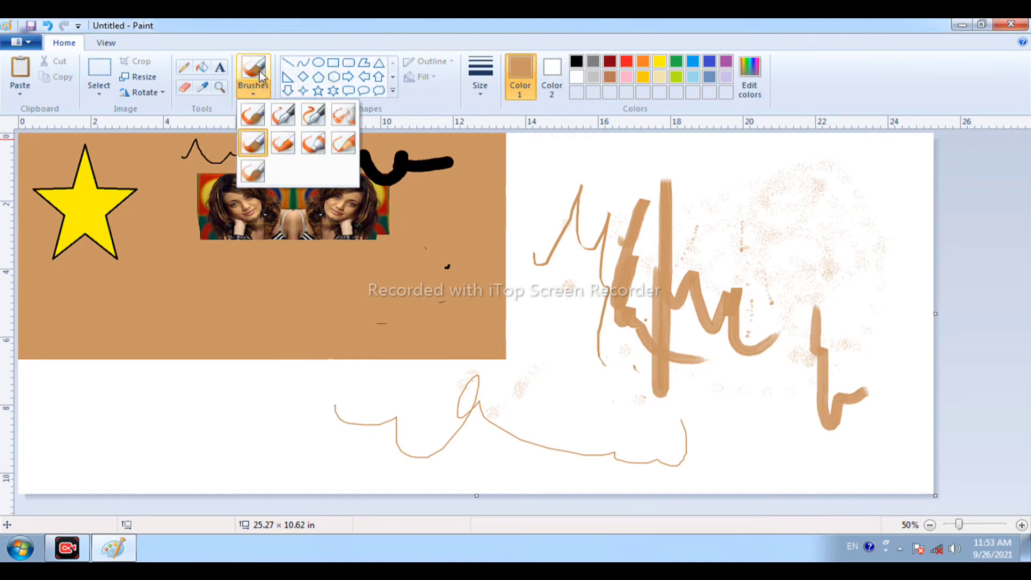
left_click(261, 75)
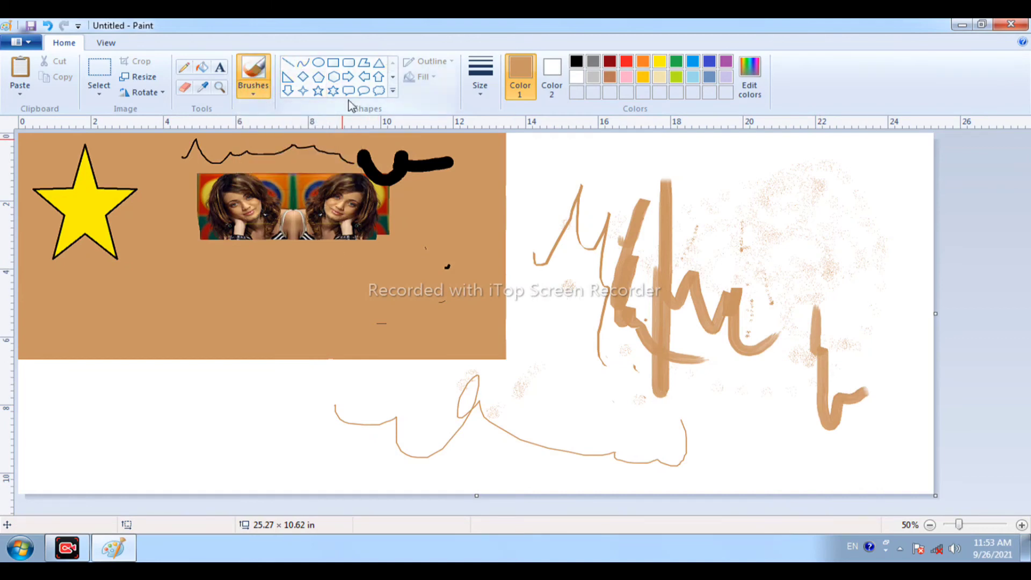
Step: Draw a black-outlined ellipse about 7.09 × 4.82 in over the tan area's lower edge and move it slightly up and to the right
left_click(392, 94)
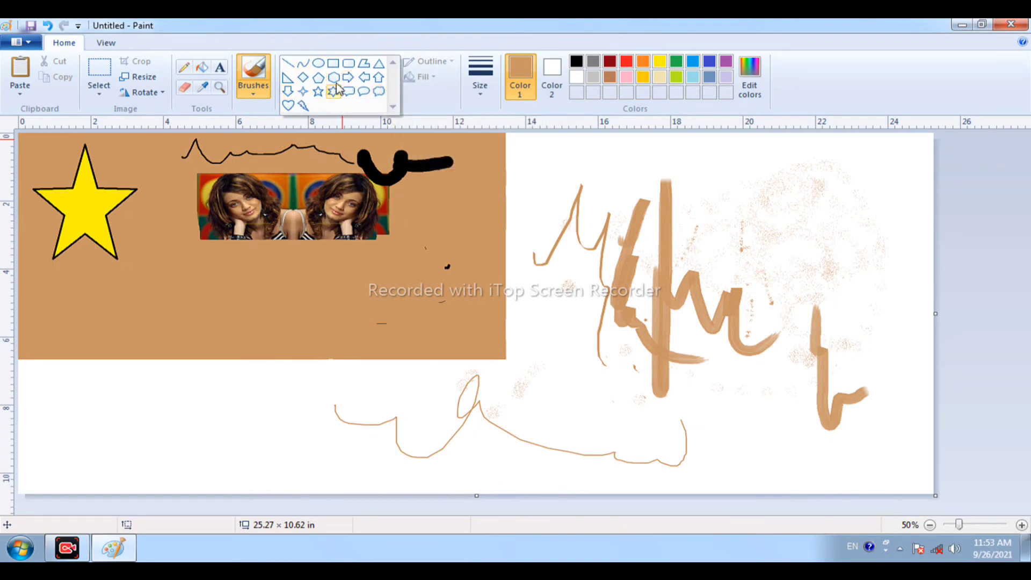
left_click(321, 65)
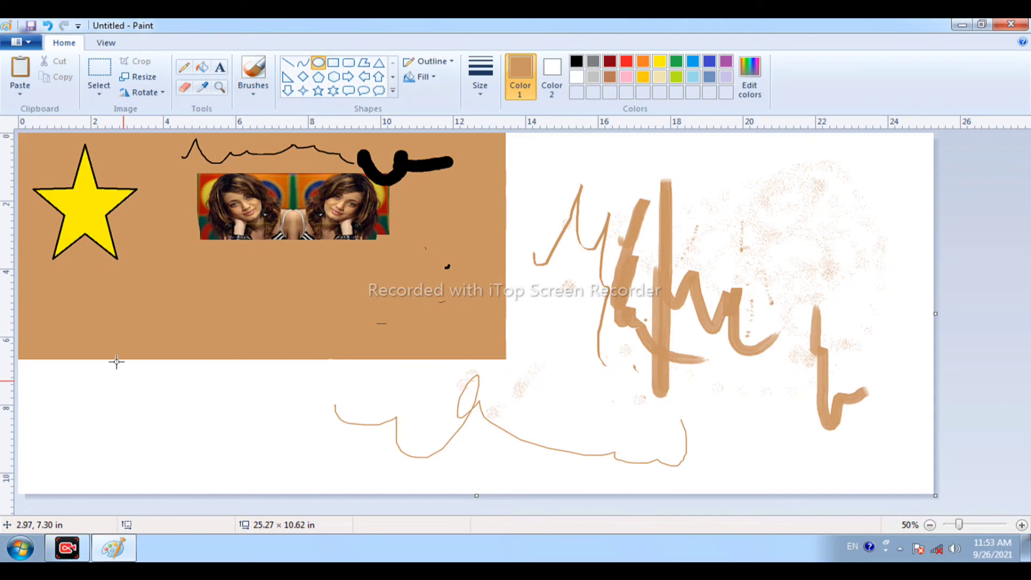
mouse_move(102, 288)
left_mouse_down()
mouse_move(318, 378)
mouse_move(359, 451)
left_mouse_up()
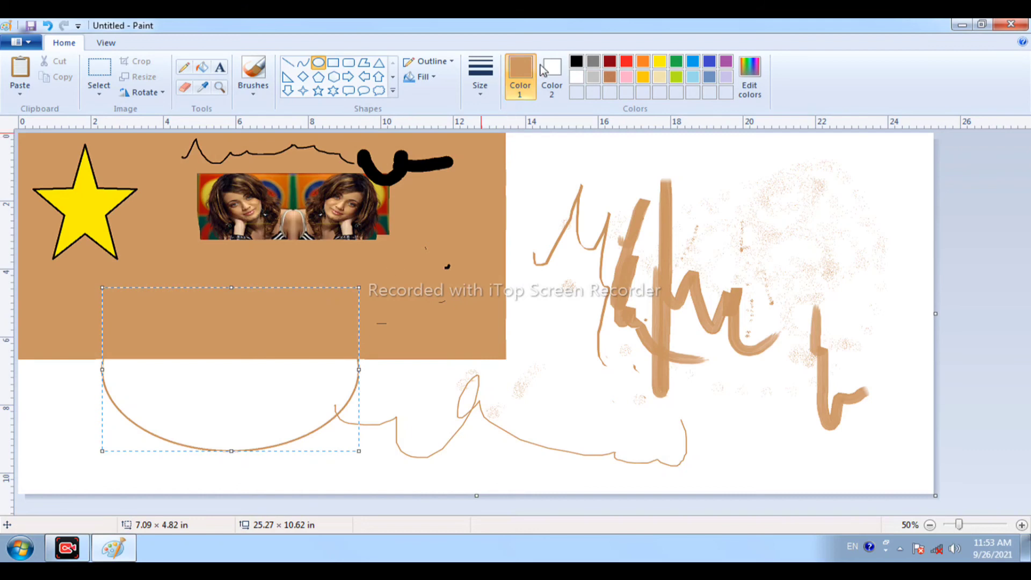
left_click(576, 61)
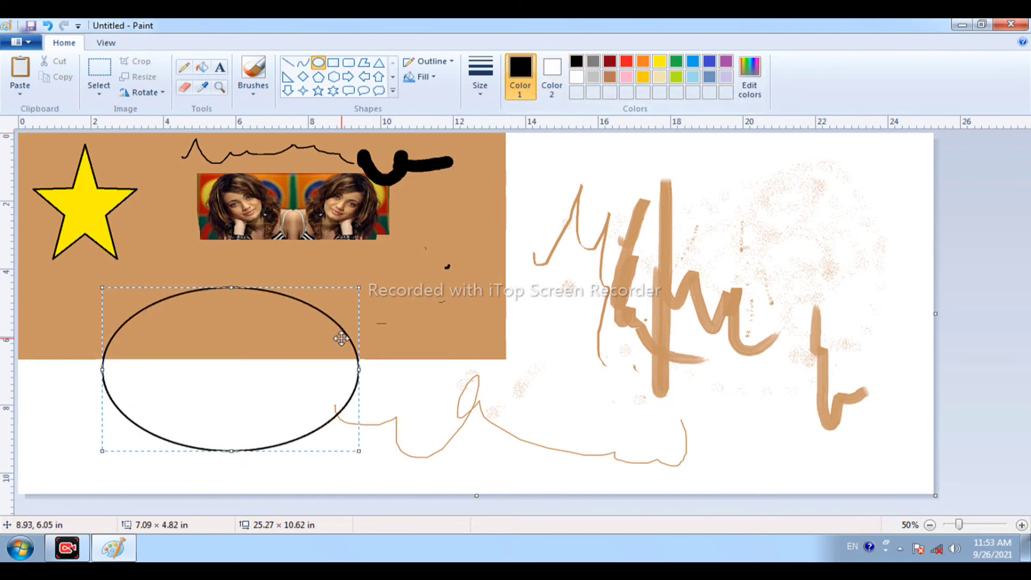
left_click_drag(343, 336, 367, 313)
left_click(572, 353)
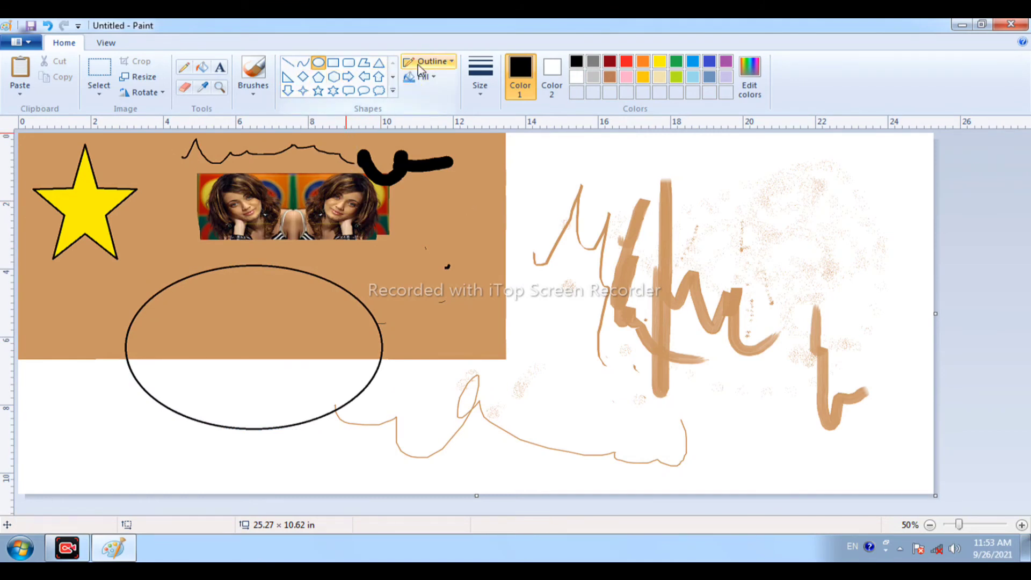
Step: Draw a hexagon about 6.11 × 6.66 in over the brush strokes and make its black outline very thick
left_click(331, 78)
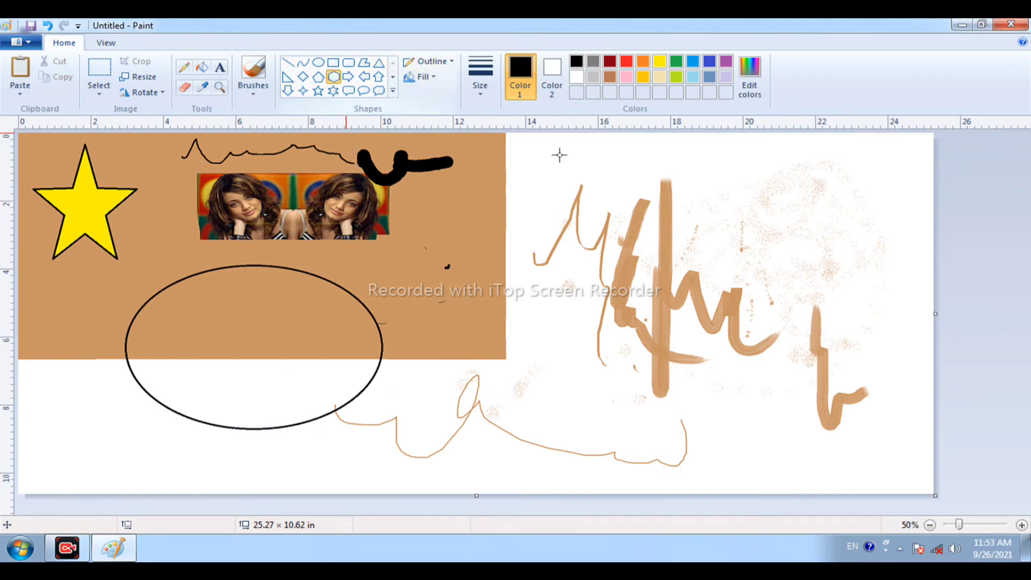
left_click_drag(571, 167, 792, 393)
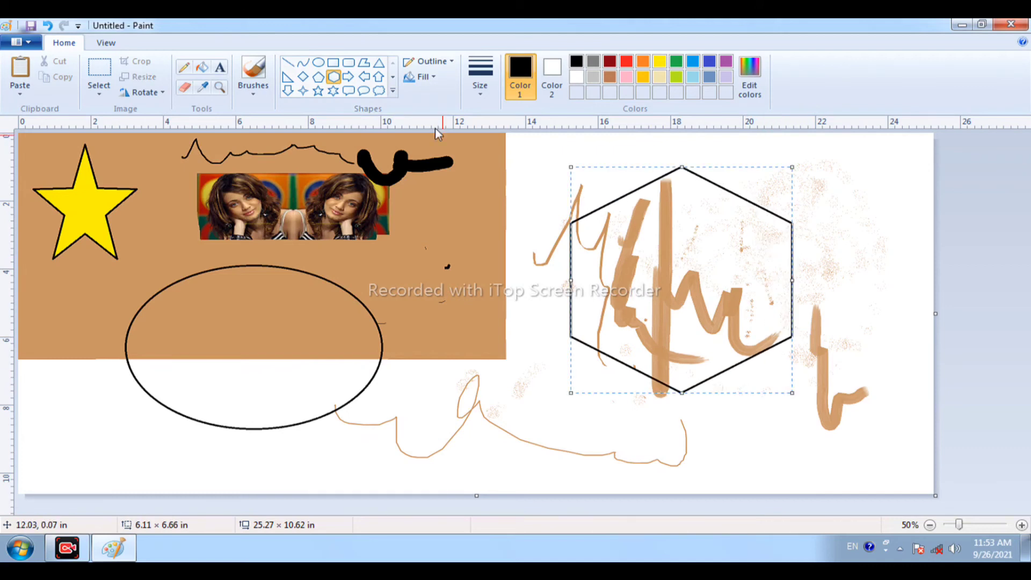
left_click(480, 76)
left_click(511, 182)
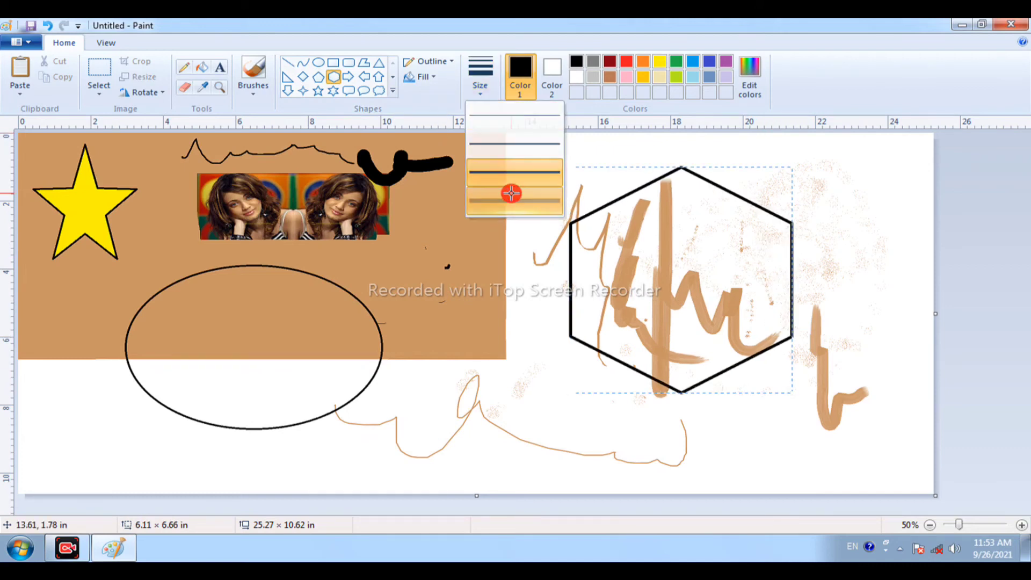
key("ctrl+plus")
key("ctrl+plus")
key("ctrl+plus")
key("ctrl+plus")
key("ctrl+plus")
key("ctrl+plus")
key("ctrl+plus")
key("ctrl+plus")
key("ctrl+plus")
key("ctrl+plus")
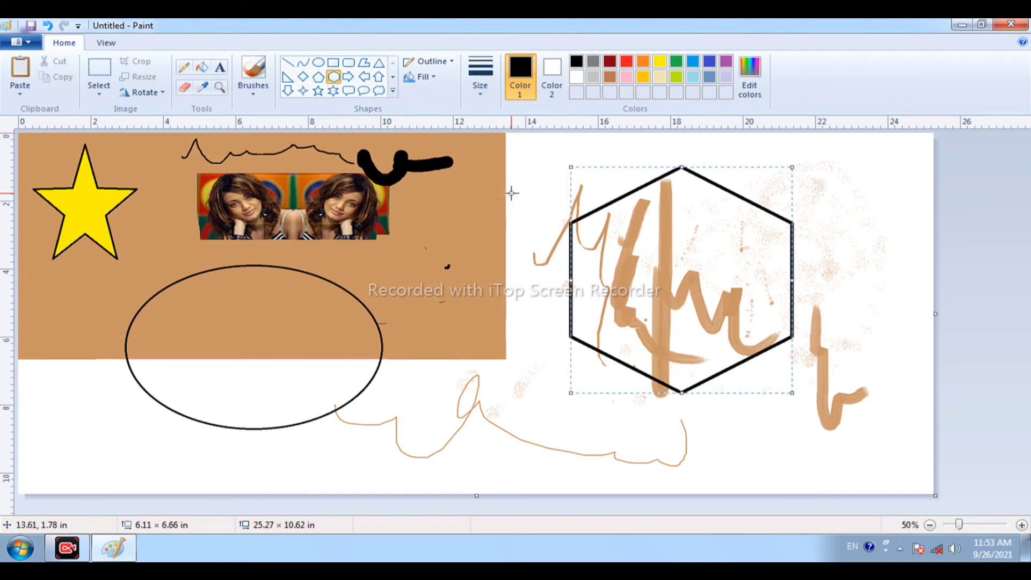
key("ctrl+plus")
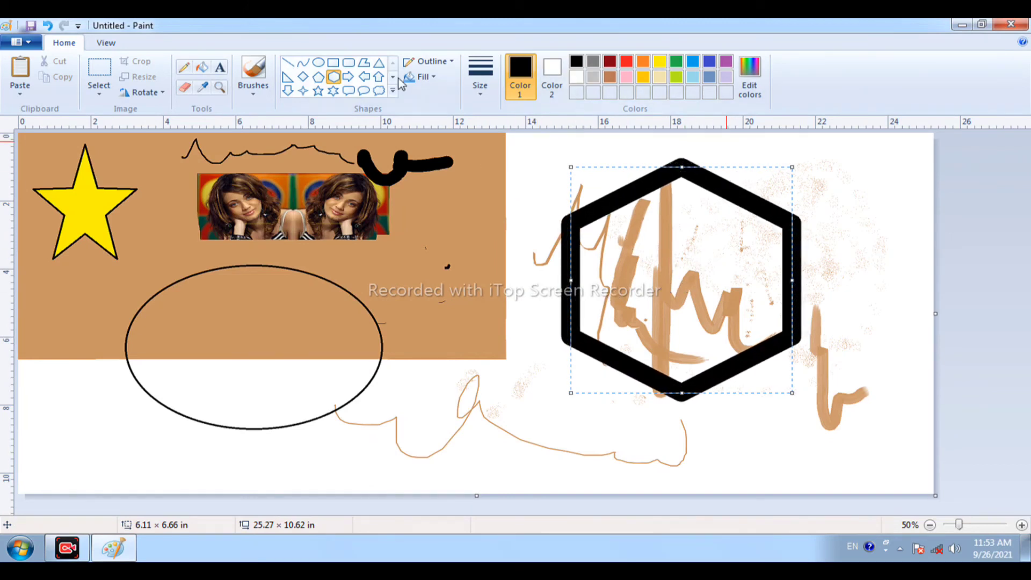
Step: Give the hexagon a Natural pencil outline and a Solid color fill, and flood its interior with black
left_click(428, 63)
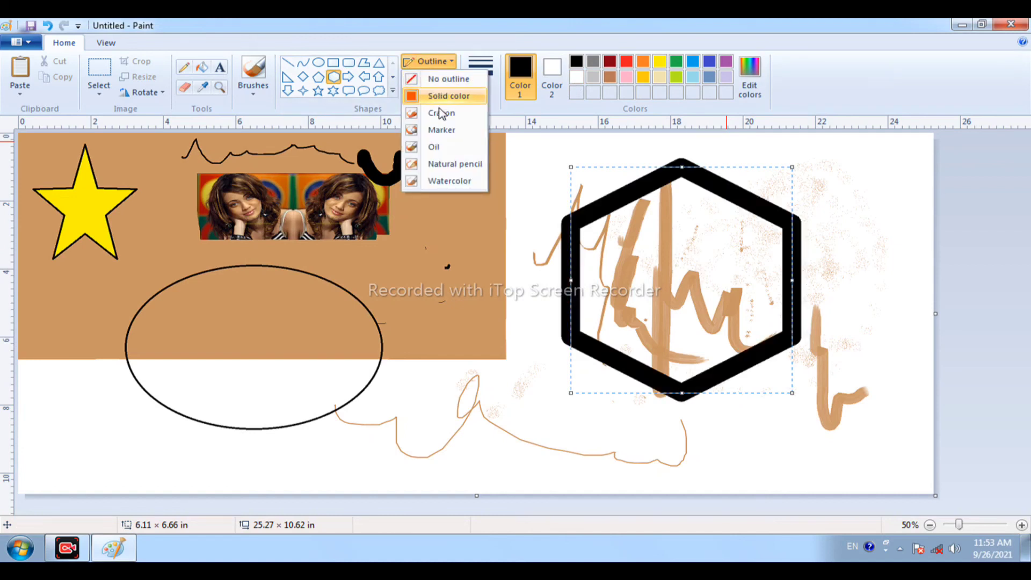
left_click(451, 164)
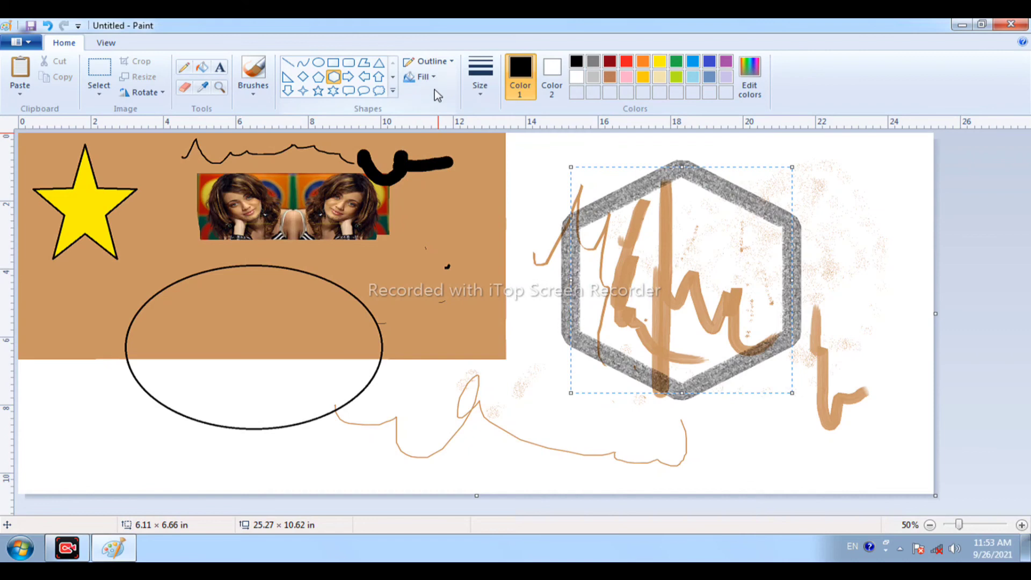
left_click(432, 81)
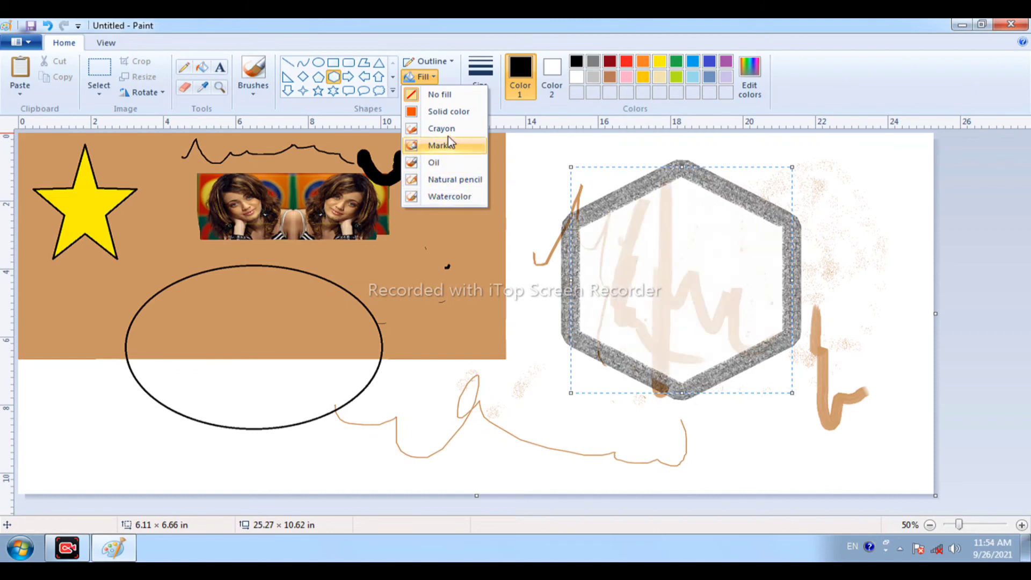
left_click(449, 113)
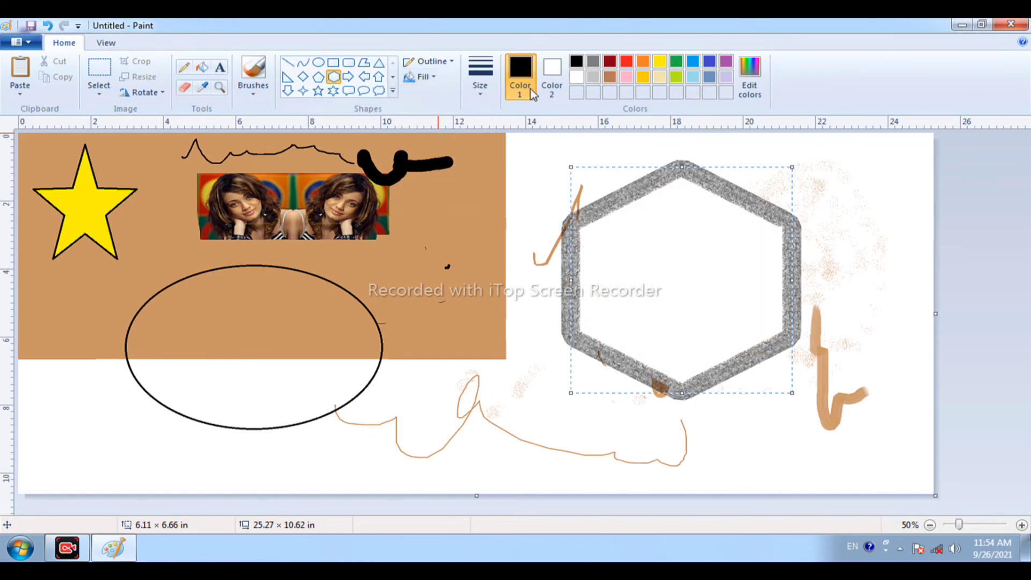
left_click(203, 70)
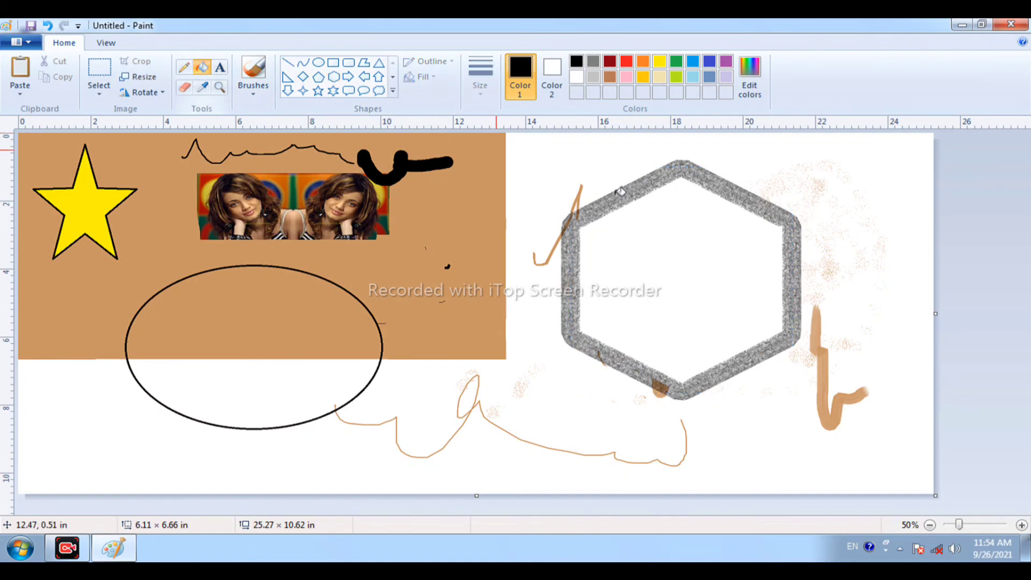
left_click(724, 246)
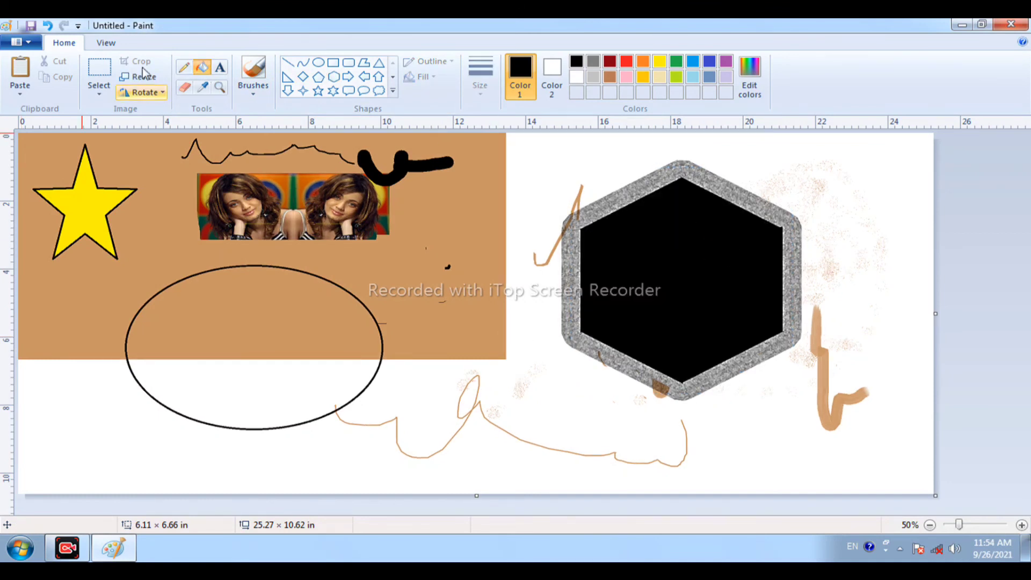
Step: Draw an Oil-filled five-point star about 4.05 × 4.72 in between the ellipse and hexagon, and flood its lower interior with black
left_click(318, 91)
left_click_drag(400, 255, 553, 419)
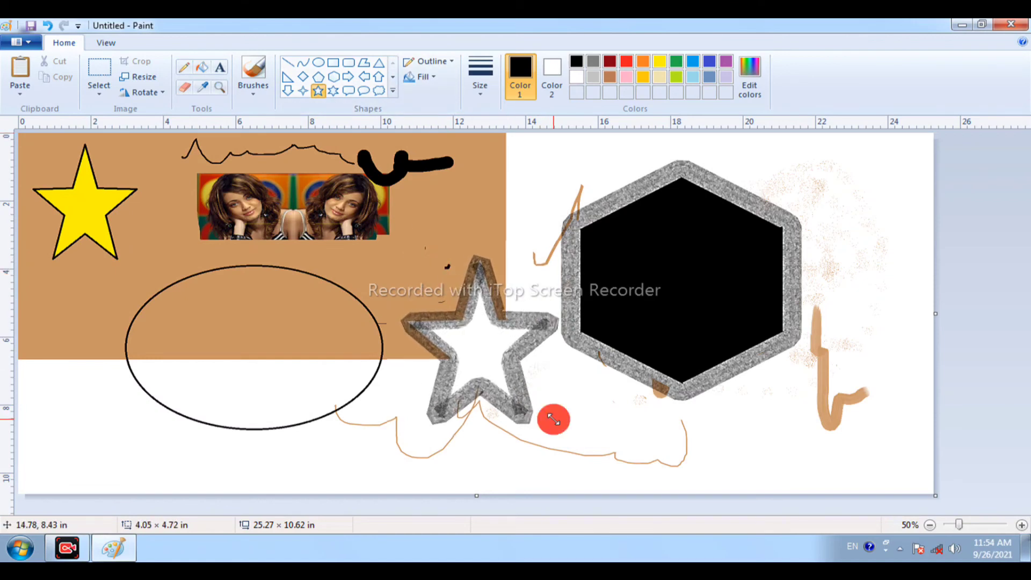
left_click(422, 76)
left_click(434, 162)
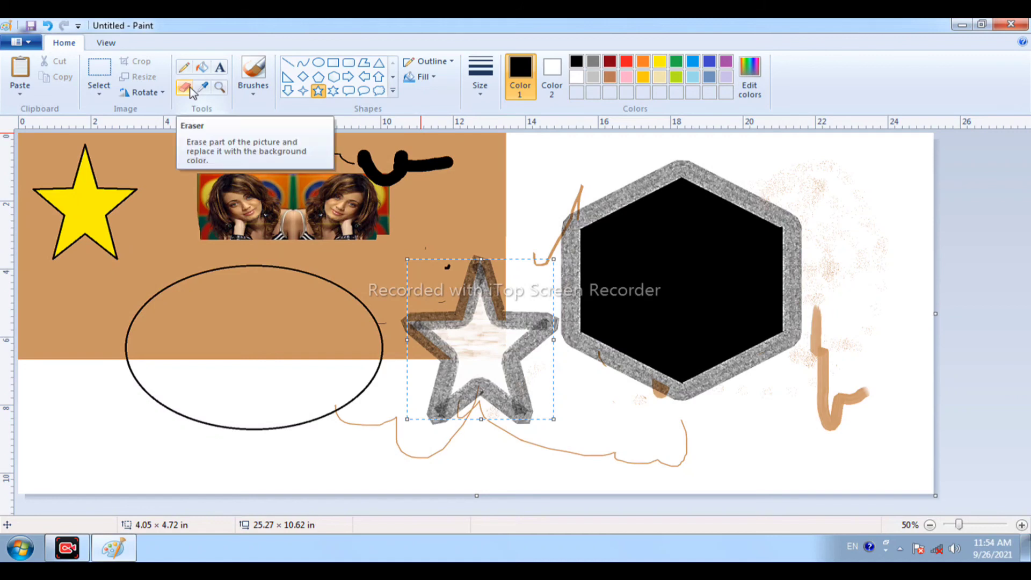
left_click(202, 67)
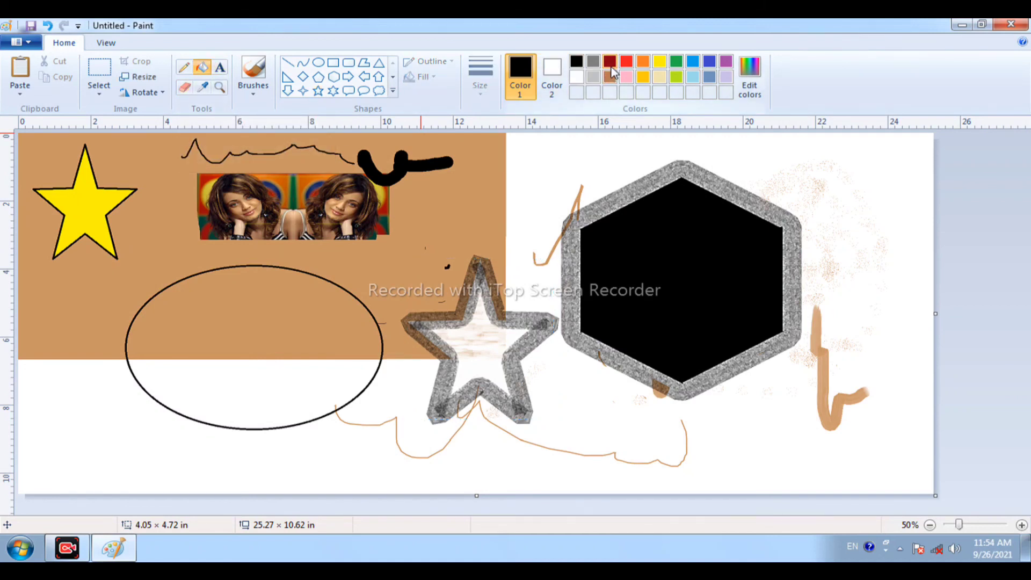
left_click(484, 358)
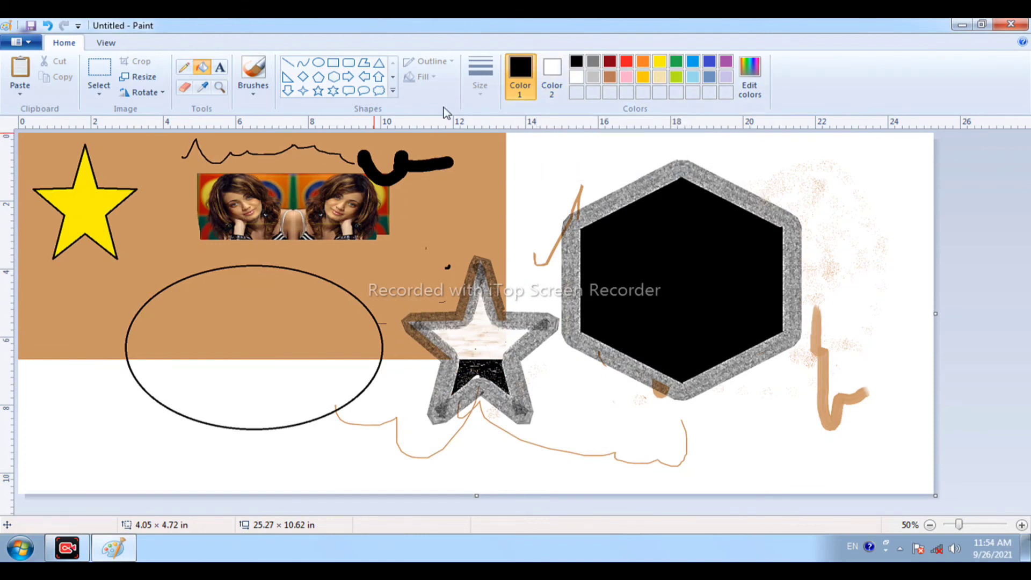
Step: Draw a rounded rectangular callout about 3.68 × 2.82 in inside the black hexagon and set its fill color to blue
left_click(348, 91)
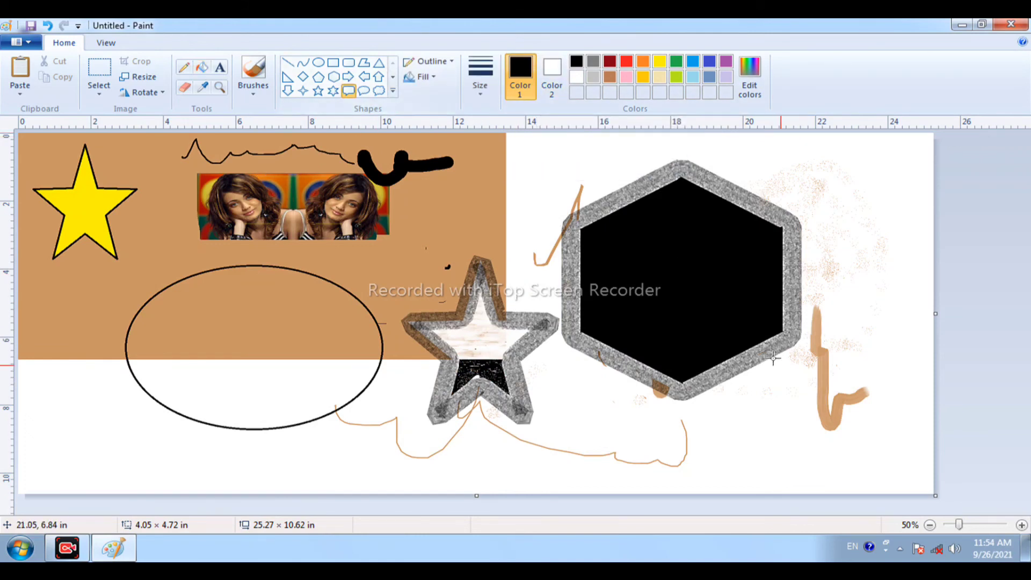
left_click_drag(623, 238, 750, 331)
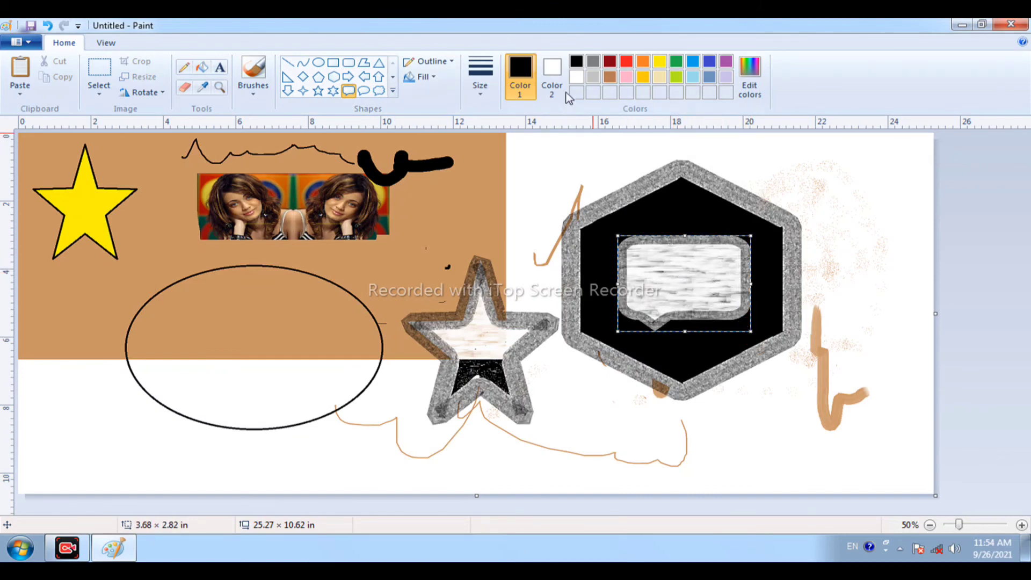
left_click(552, 75)
left_click(626, 62)
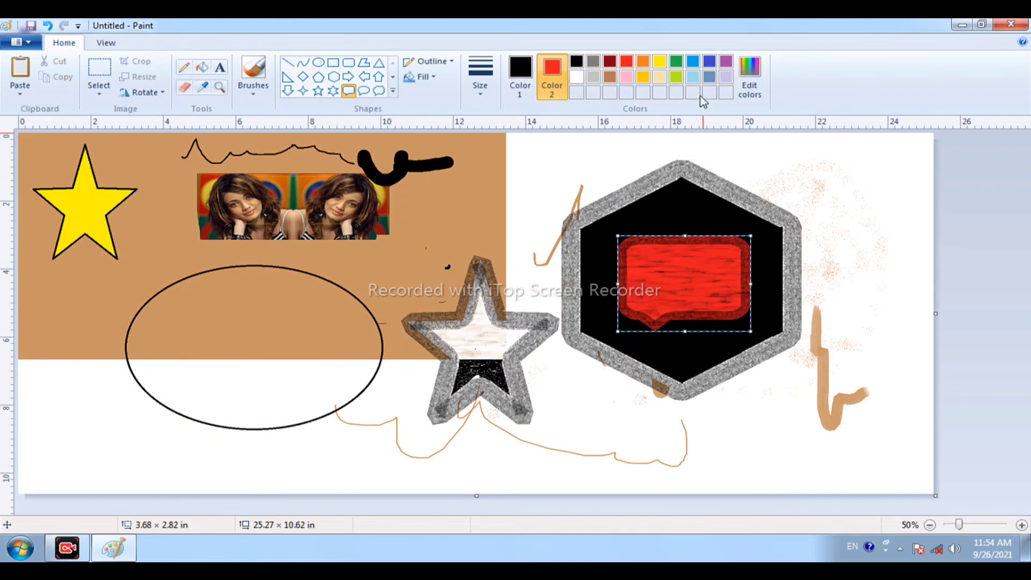
left_click(709, 61)
left_click(789, 197)
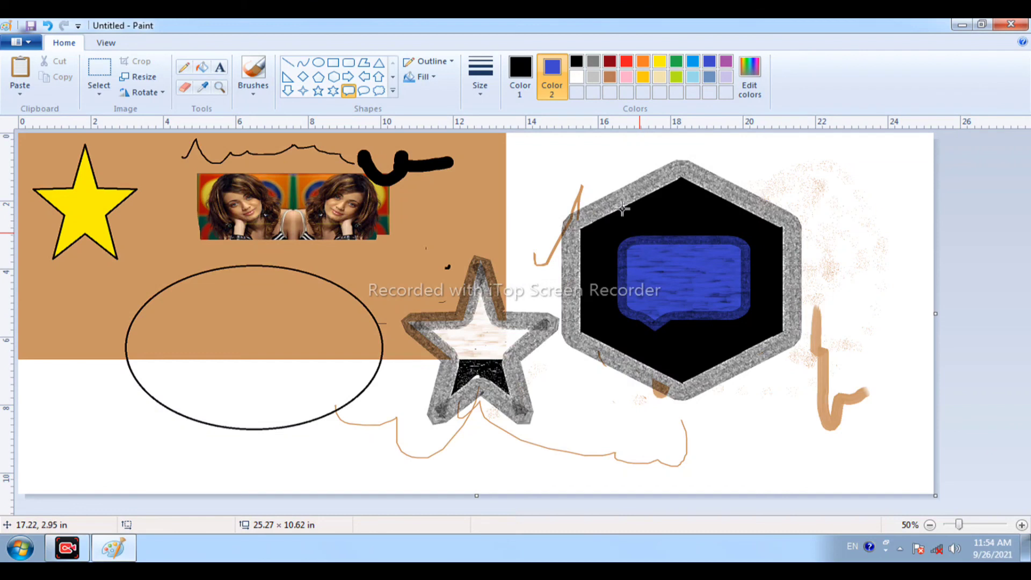
Step: Set the thickest line size and flood the upper and lower parts of the large ellipse with black
left_click(483, 85)
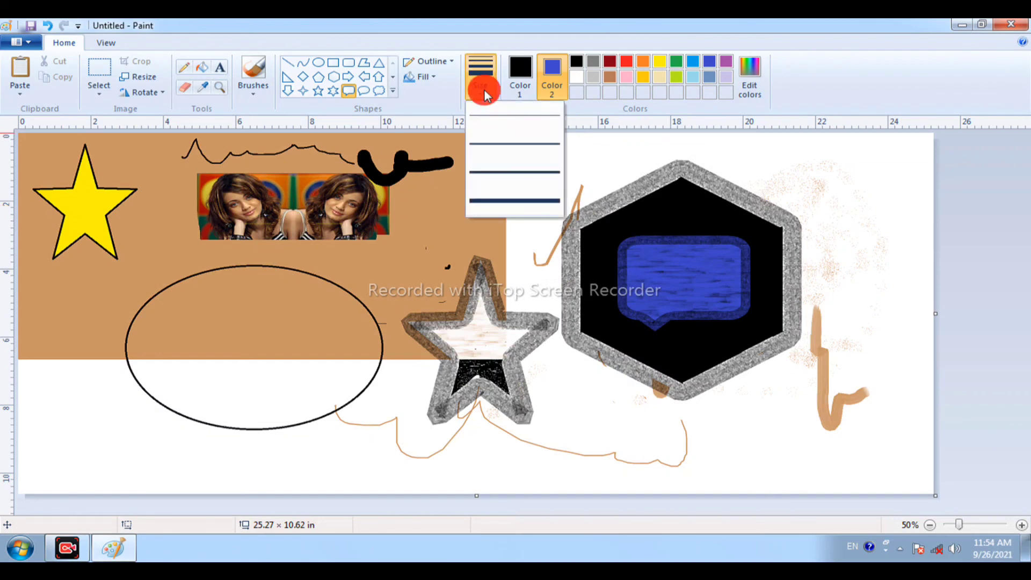
left_click(517, 207)
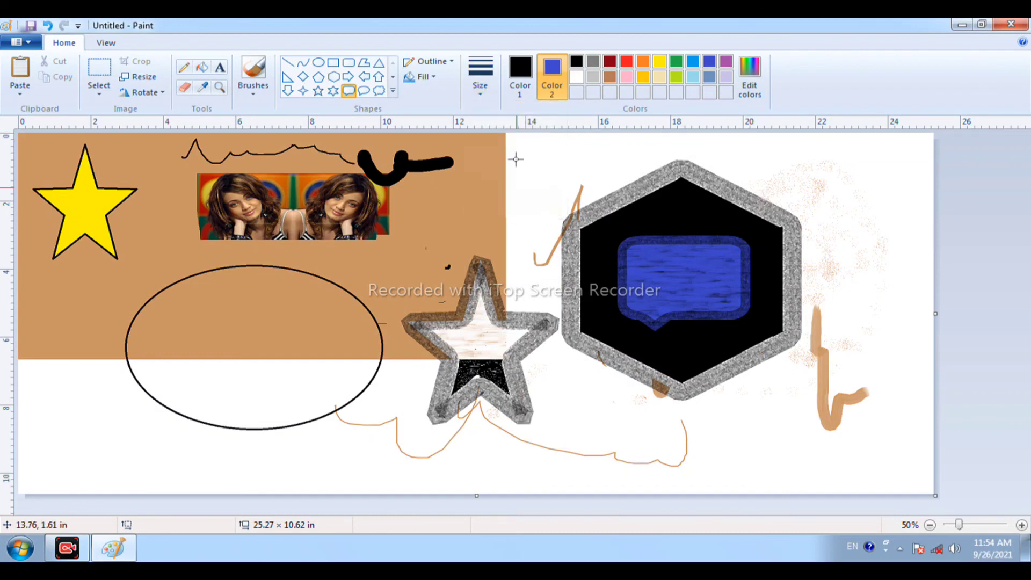
left_click(518, 75)
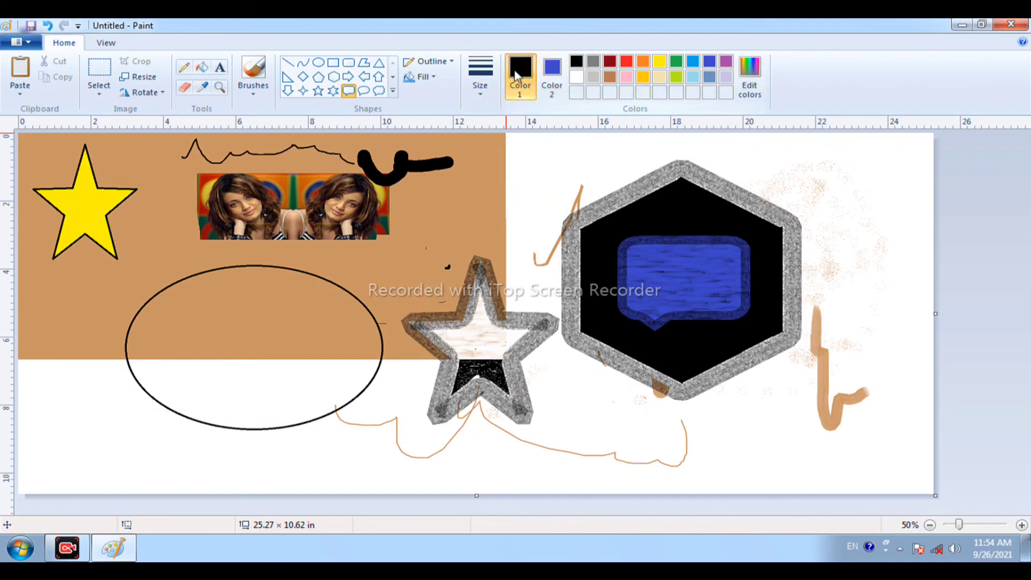
left_click(206, 74)
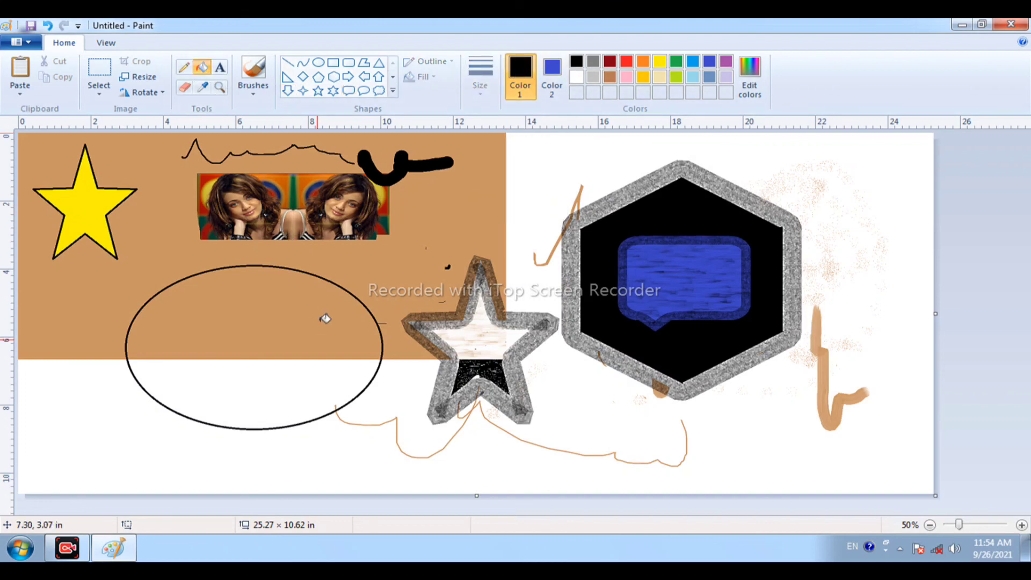
left_click(328, 351)
left_click(329, 387)
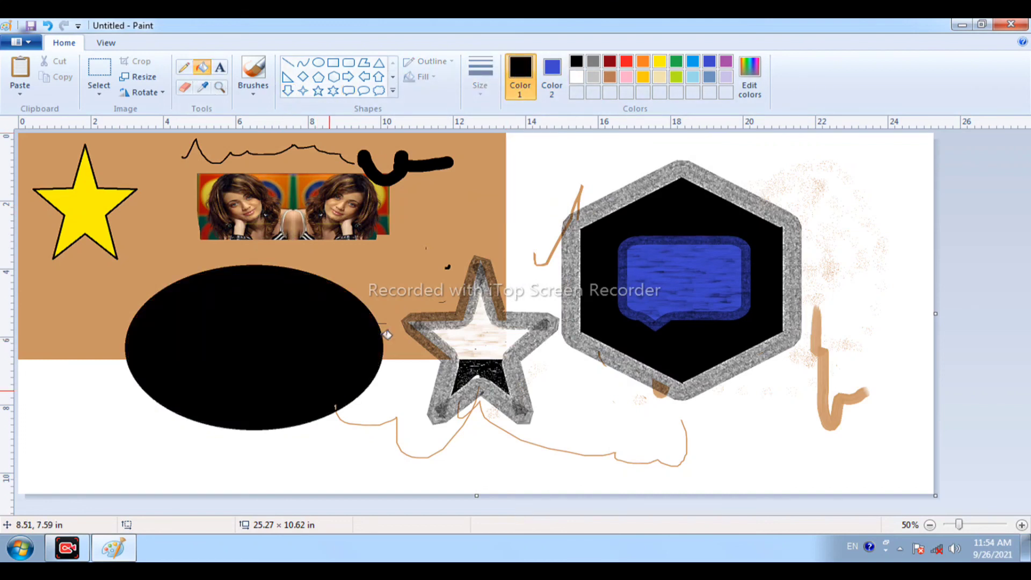
Step: Erase broadly across the hexagon and upper canvas with gray as Color 2, and look at the Edit Colors dialog without changing anything
left_click(561, 72)
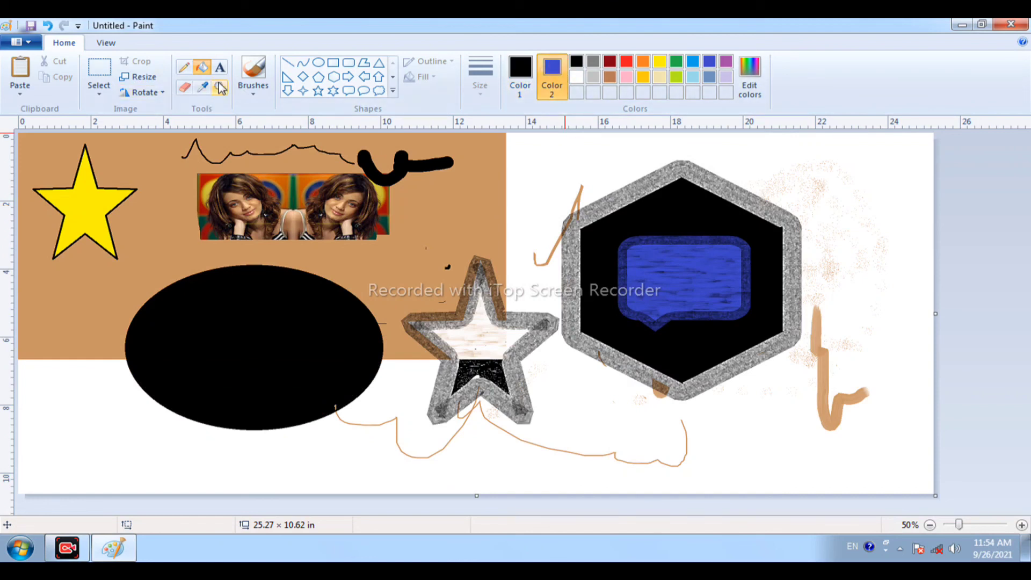
left_click(187, 88)
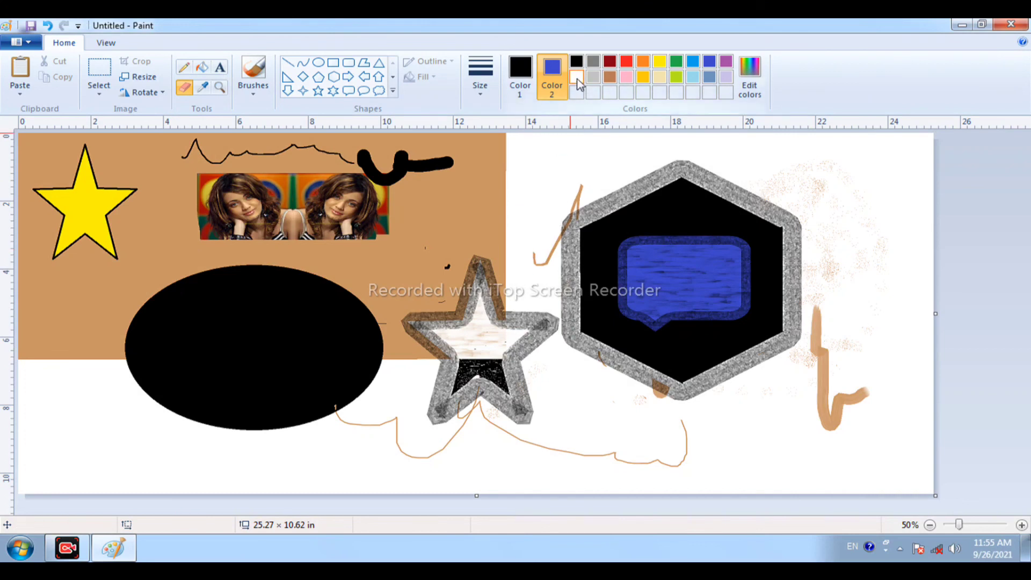
mouse_move(543, 294)
left_mouse_down()
mouse_move(560, 207)
mouse_move(576, 252)
mouse_move(580, 337)
left_mouse_up()
left_click(594, 62)
mouse_move(578, 154)
left_mouse_down()
mouse_move(604, 122)
mouse_move(683, 122)
mouse_move(635, 214)
mouse_move(921, 294)
mouse_move(672, 326)
mouse_move(652, 388)
mouse_move(670, 248)
mouse_move(490, 148)
left_mouse_up()
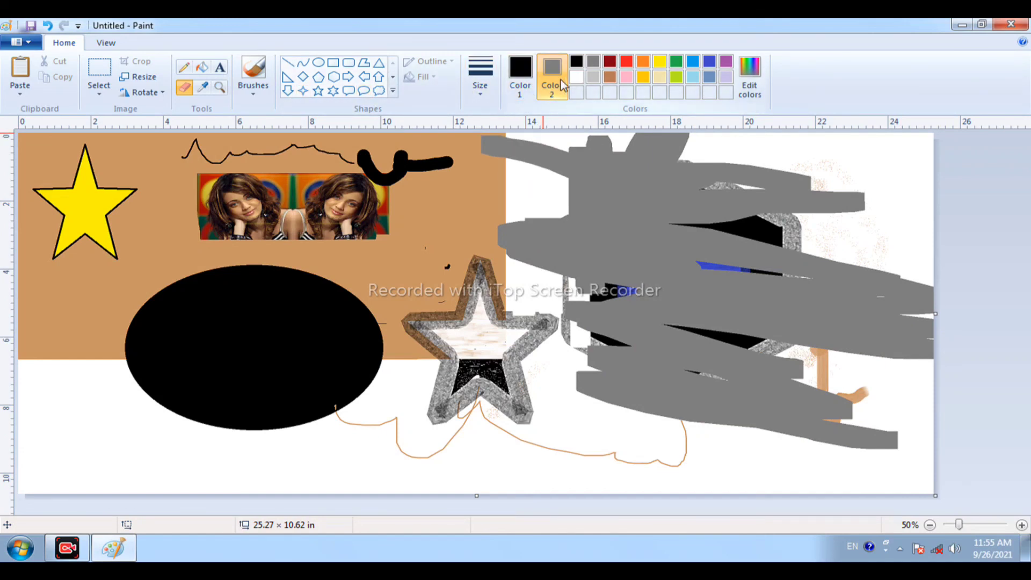
mouse_move(664, 182)
left_mouse_down()
mouse_move(542, 209)
mouse_move(521, 145)
mouse_move(754, 182)
mouse_move(660, 178)
mouse_move(714, 142)
mouse_move(769, 181)
mouse_move(826, 310)
left_mouse_up()
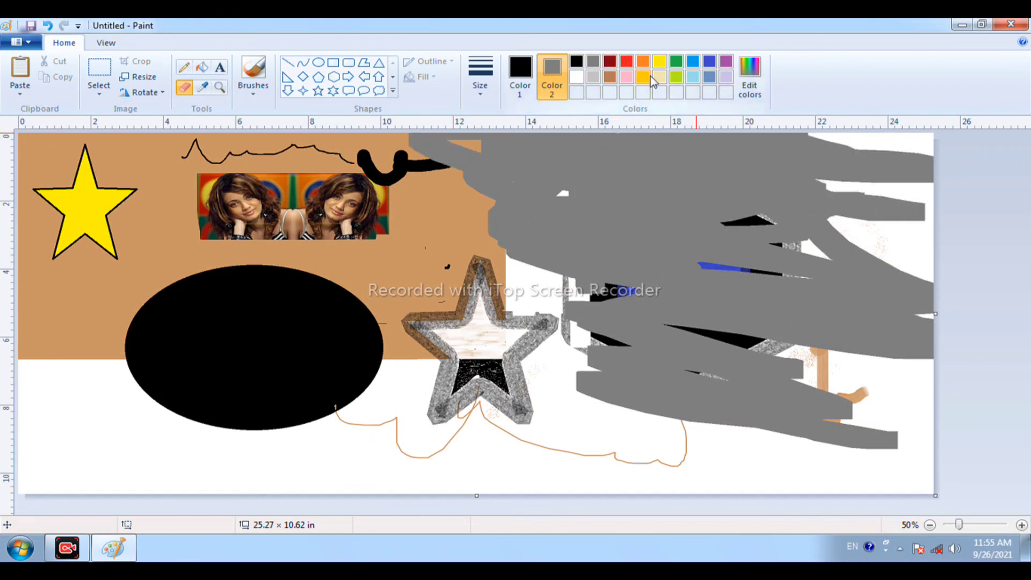
left_click(749, 78)
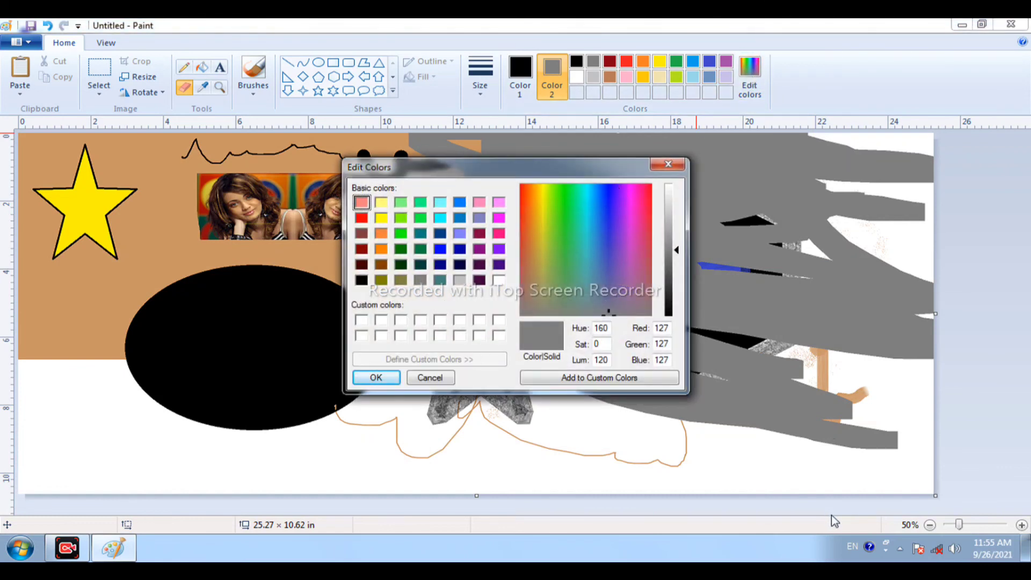
key("Escape")
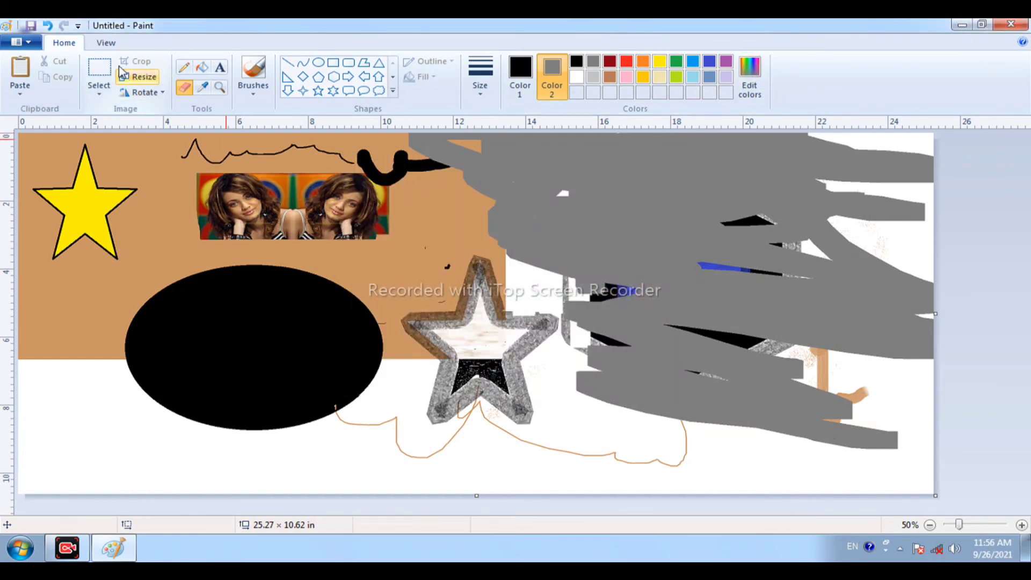
Step: Zoom the canvas in to 400%, back out to 50%, and finish at 100% zoom
left_click(107, 45)
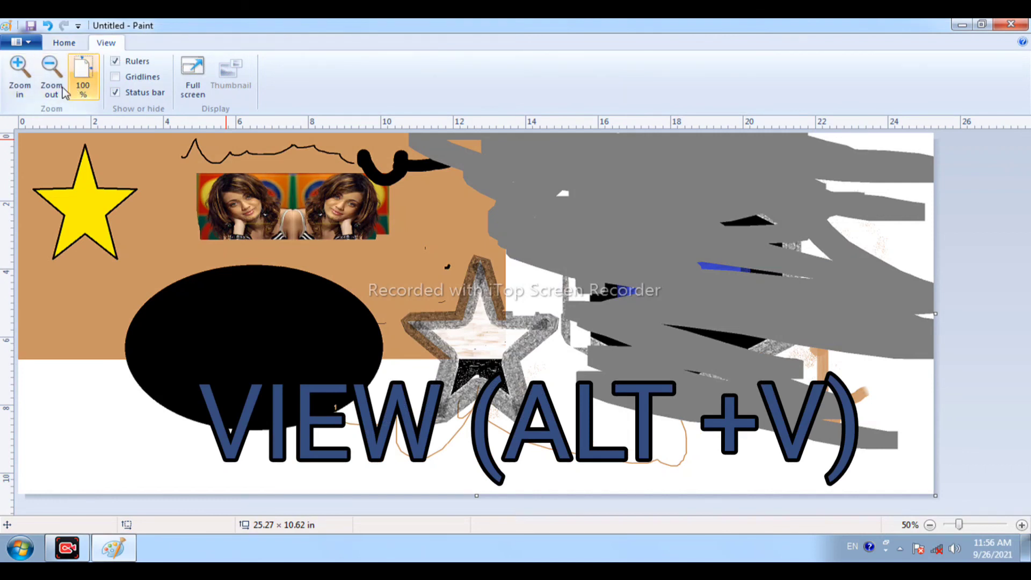
left_click(19, 73)
left_click(19, 73)
left_click(20, 72)
left_click(19, 72)
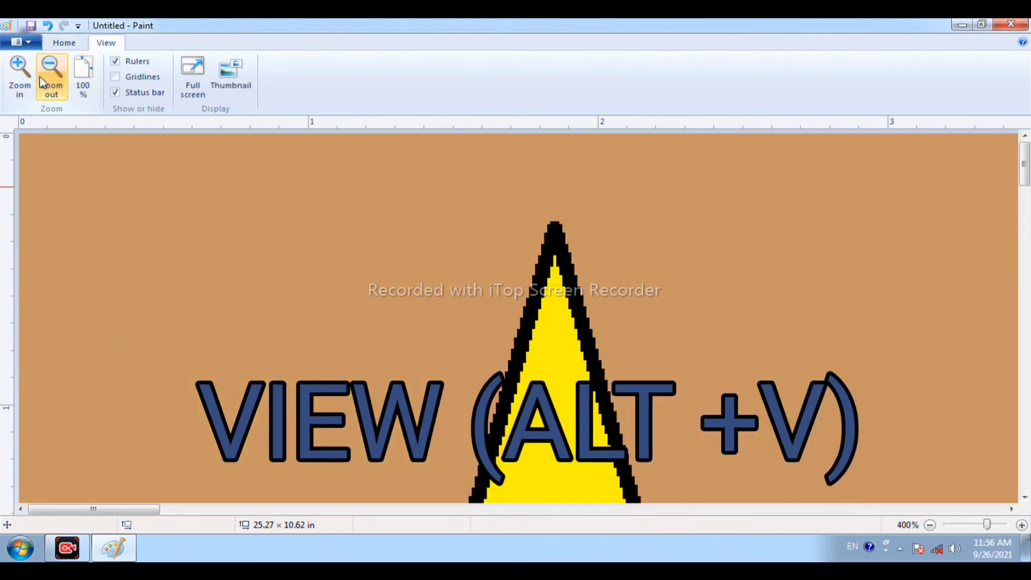
left_click(43, 80)
left_click(43, 81)
left_click(43, 80)
left_click(43, 81)
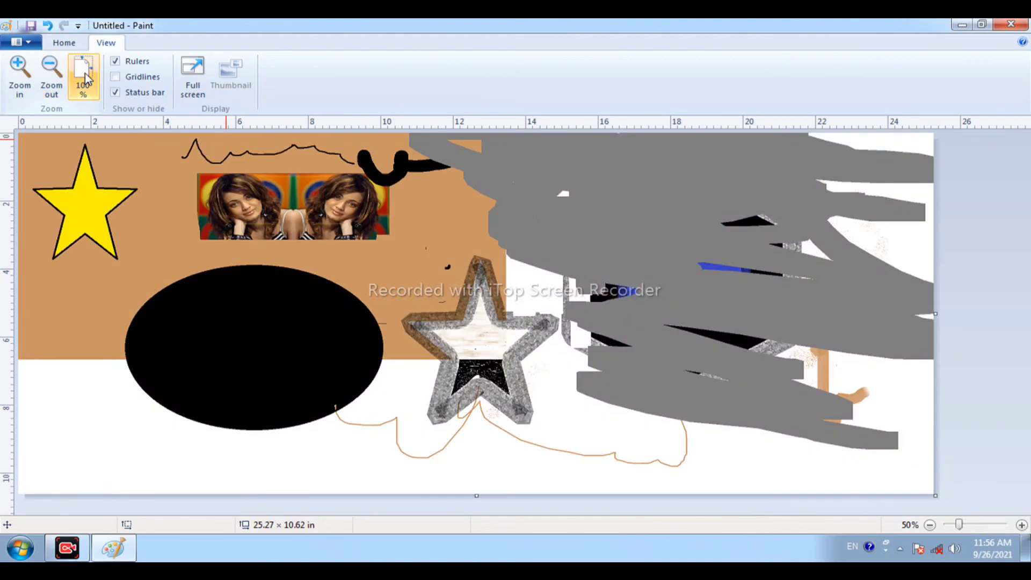
left_click(85, 76)
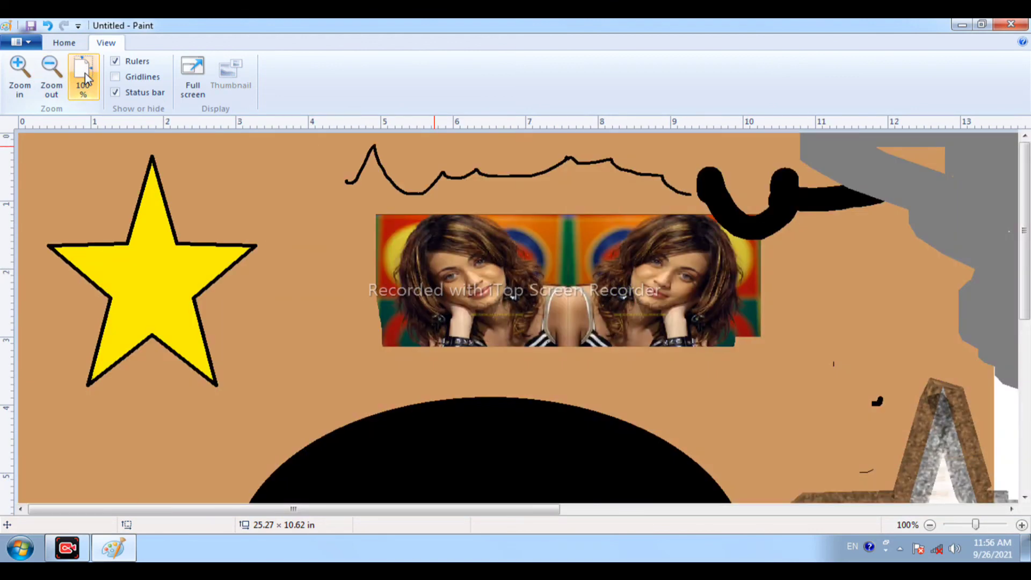
Step: Toggle the rulers, gridlines and status bar one after another, returning each to its original visibility
left_click(117, 64)
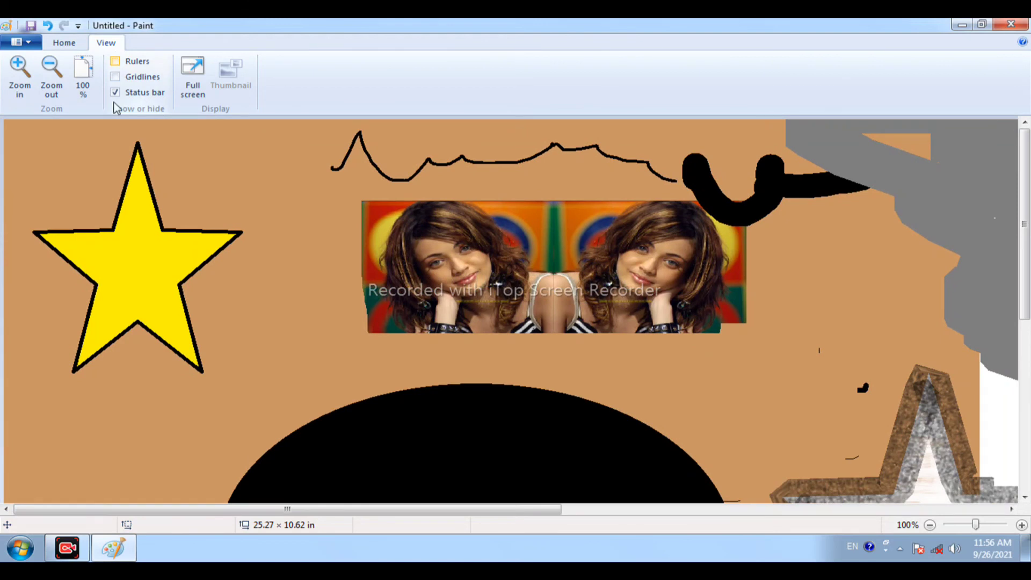
left_click(122, 65)
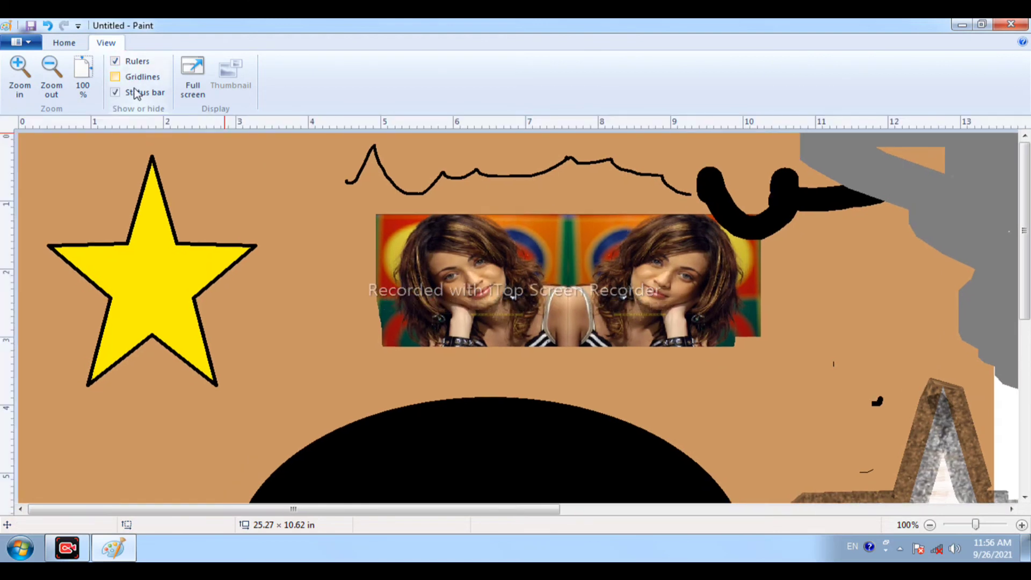
left_click(141, 80)
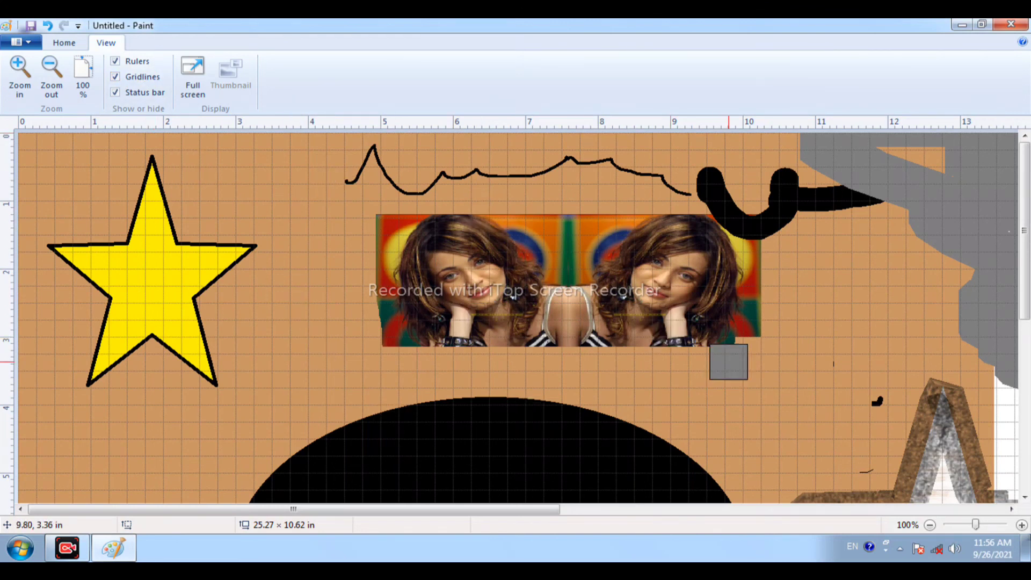
left_click(141, 81)
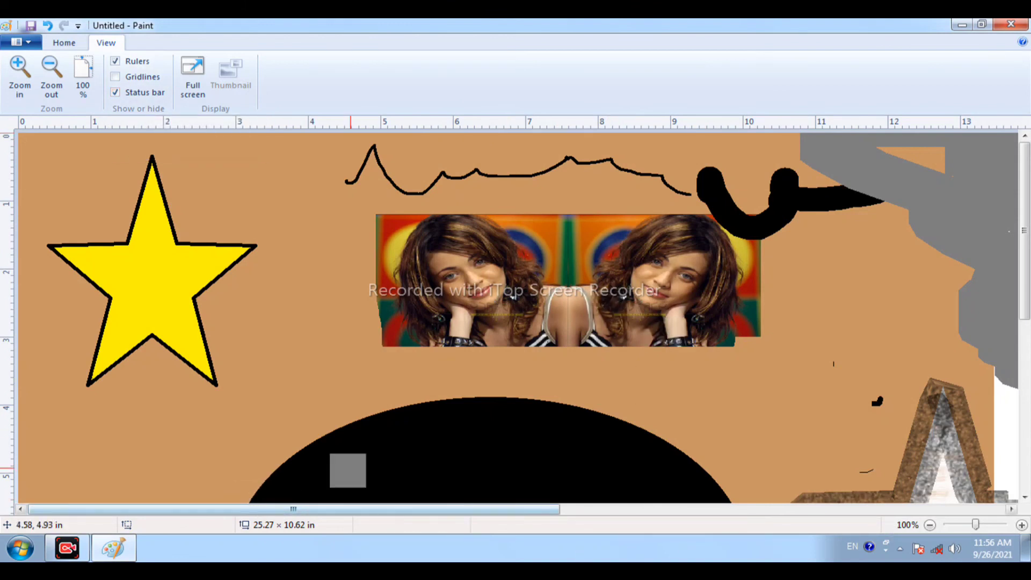
left_click(135, 99)
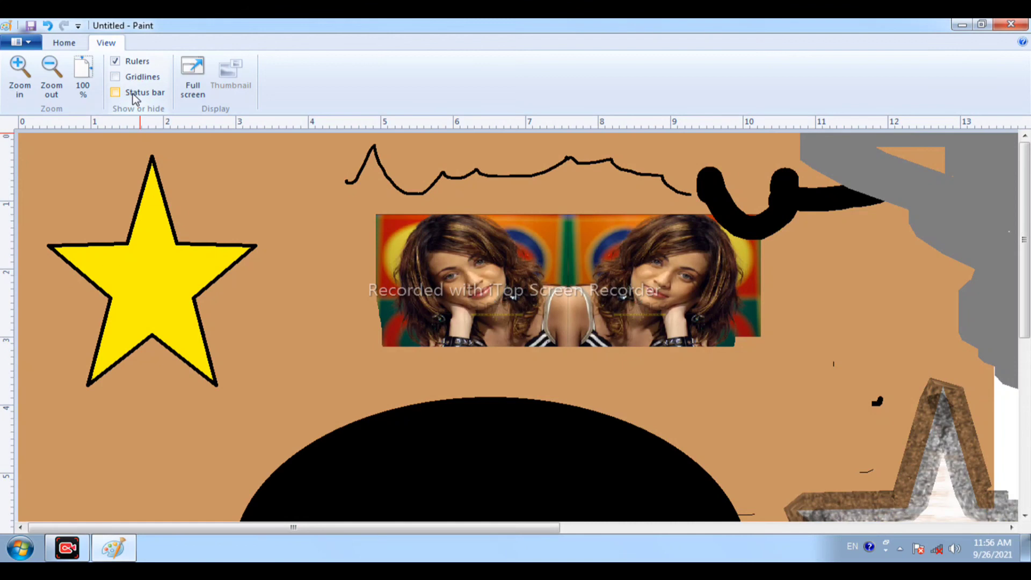
left_click(135, 99)
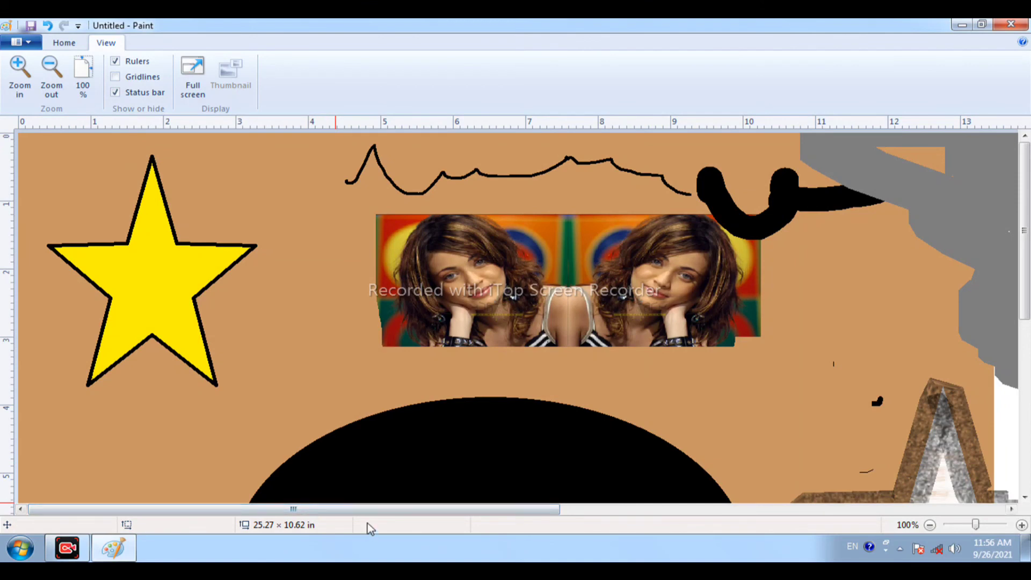
Step: View the picture in full screen, and return to the editing window with the Home tools showing
mouse_move(369, 511)
left_mouse_down()
mouse_move(546, 513)
mouse_move(364, 524)
mouse_move(528, 529)
left_mouse_up()
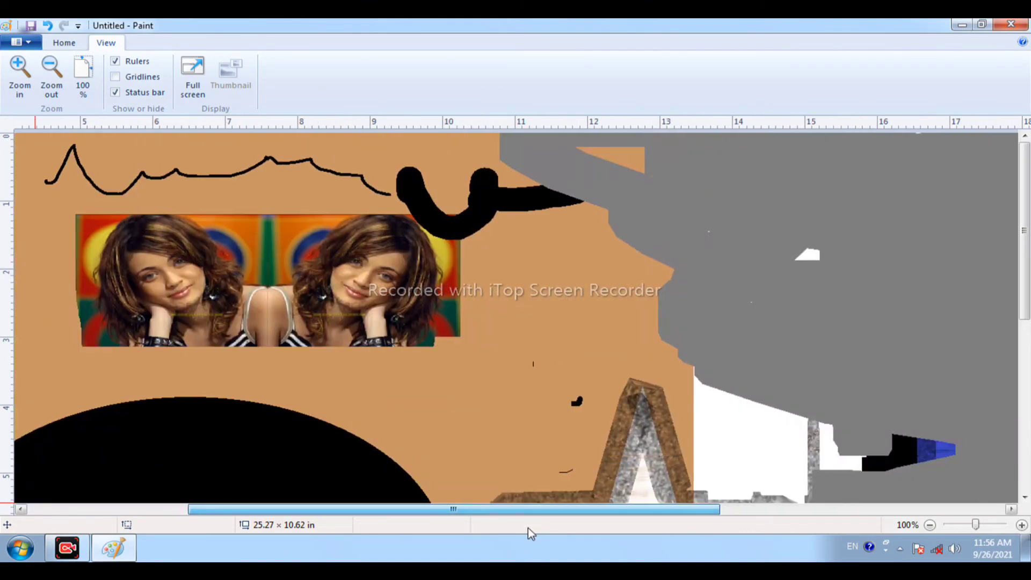
left_click(202, 75)
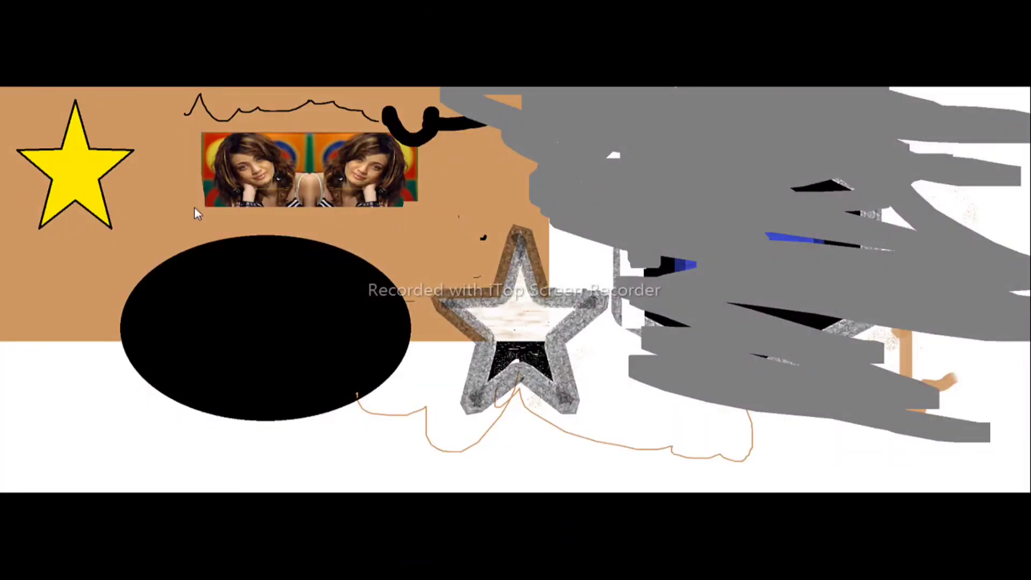
left_click(831, 515)
left_click(600, 196)
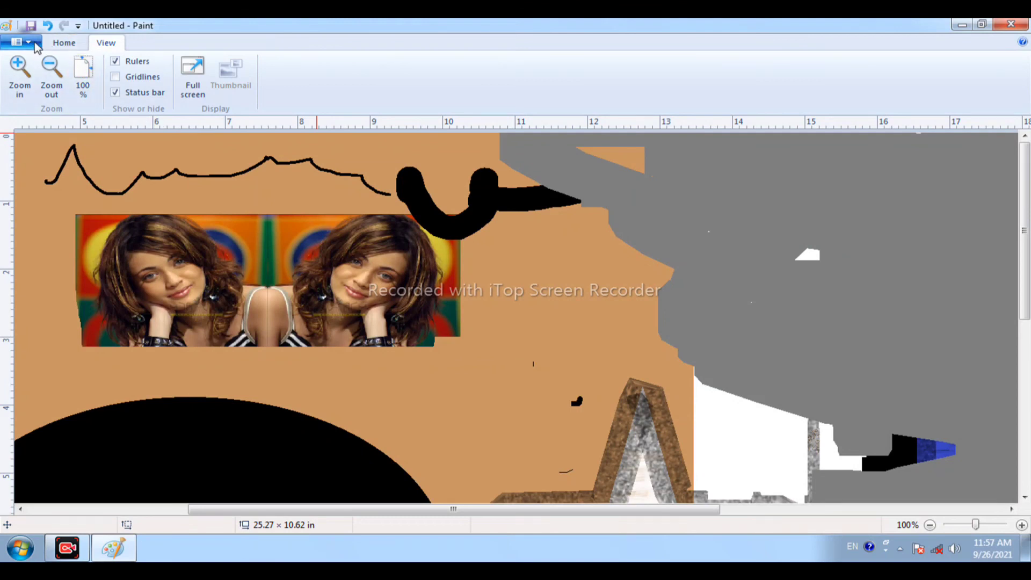
left_click(65, 43)
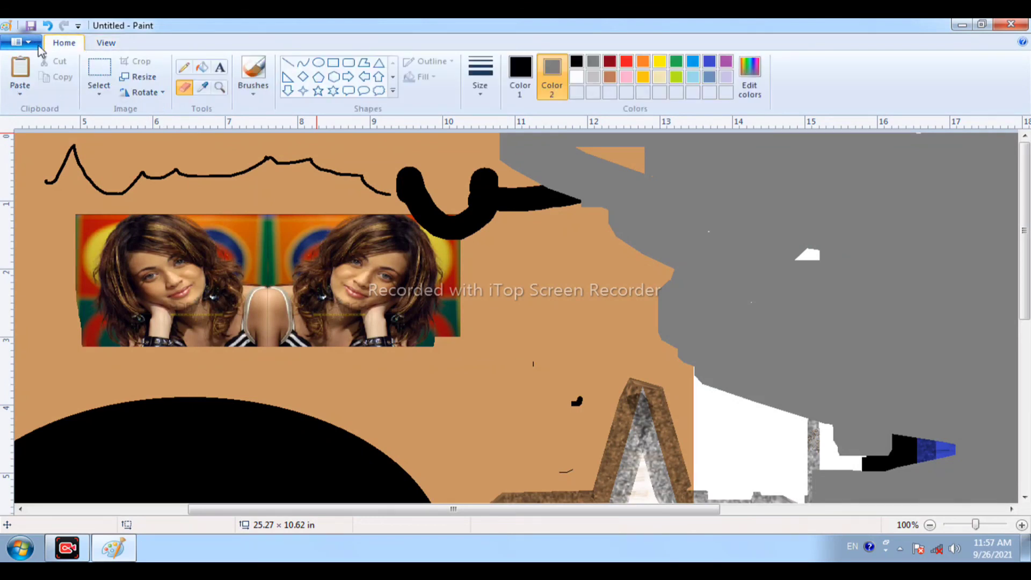